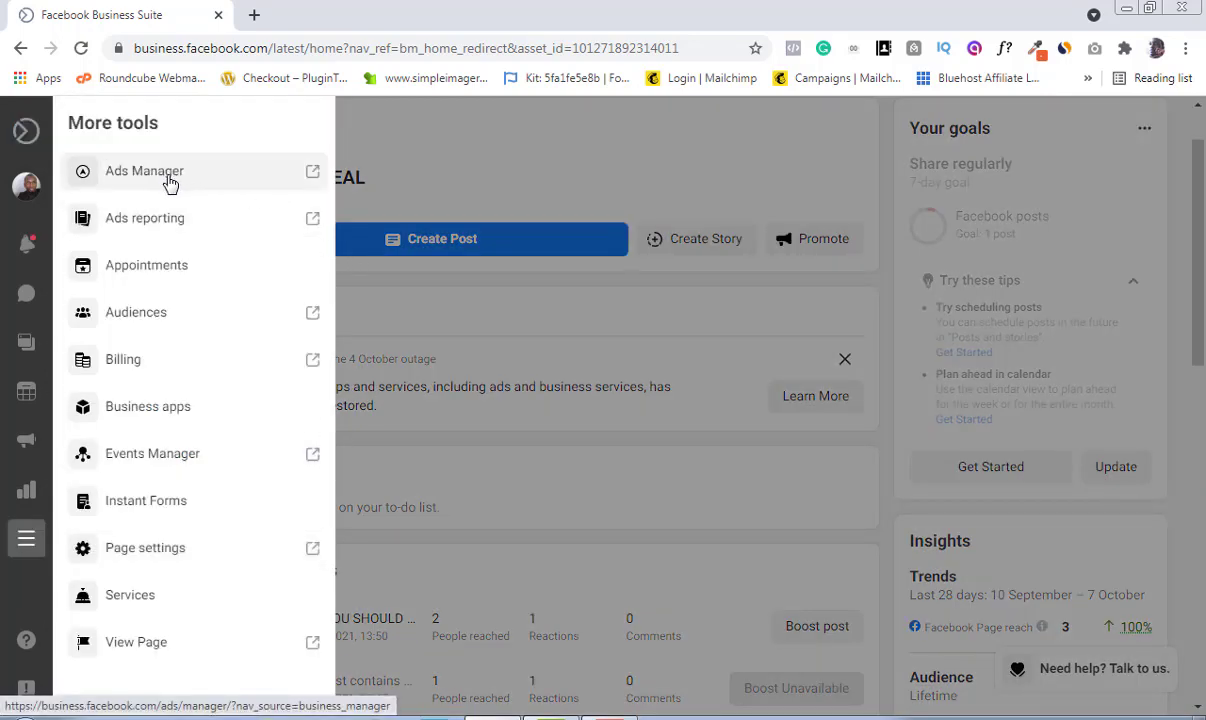
Step: Open Ads Manager and create a new campaign with the Traffic objective
{"action": "left_click", "coordinate": [170, 180]}
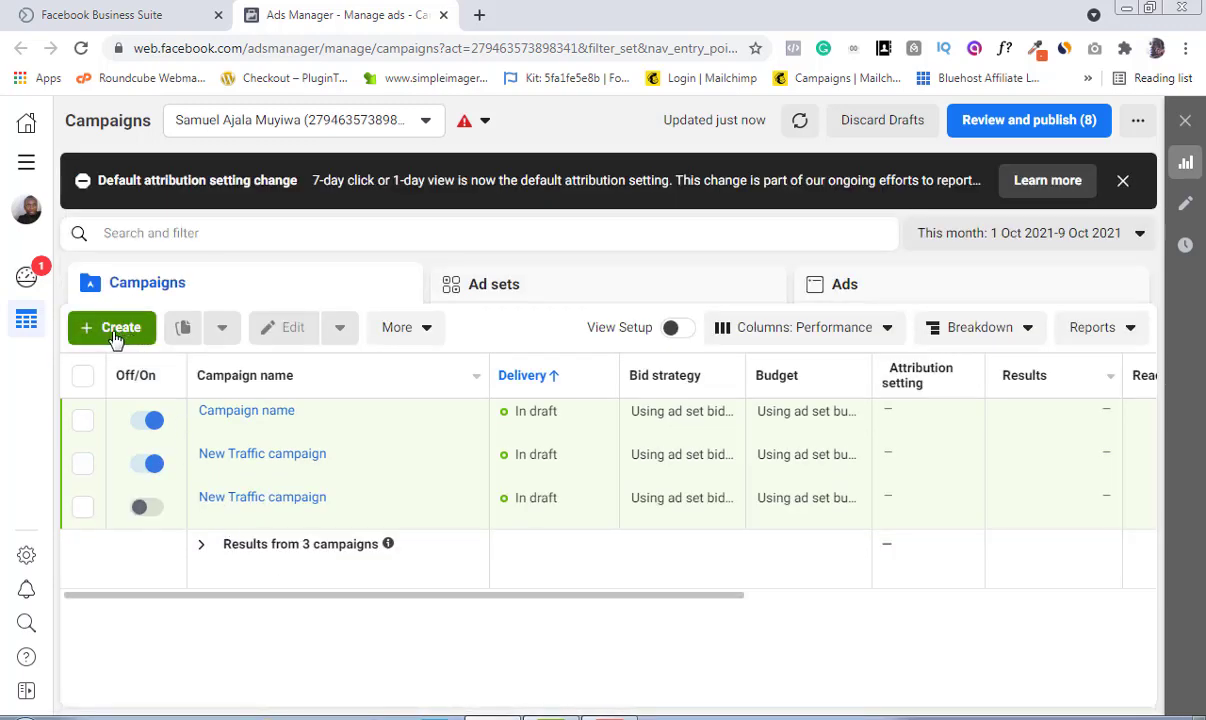
{"action": "left_click", "coordinate": [116, 340]}
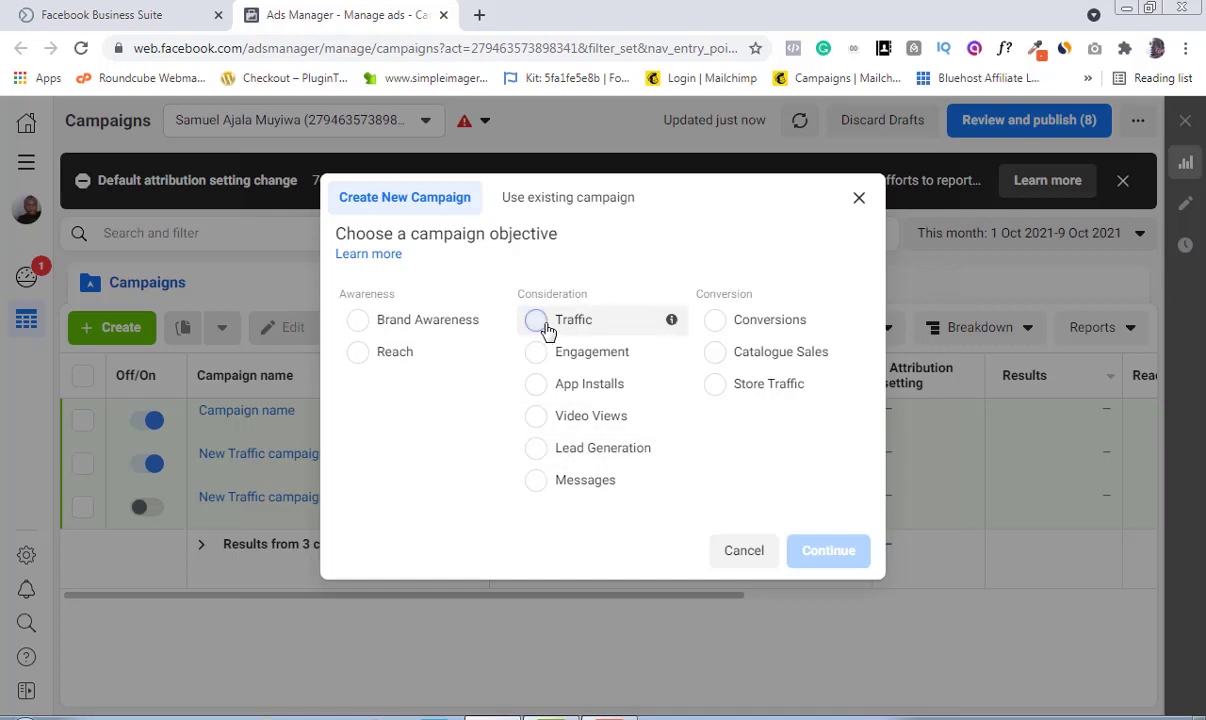
{"action": "left_click", "coordinate": [545, 328]}
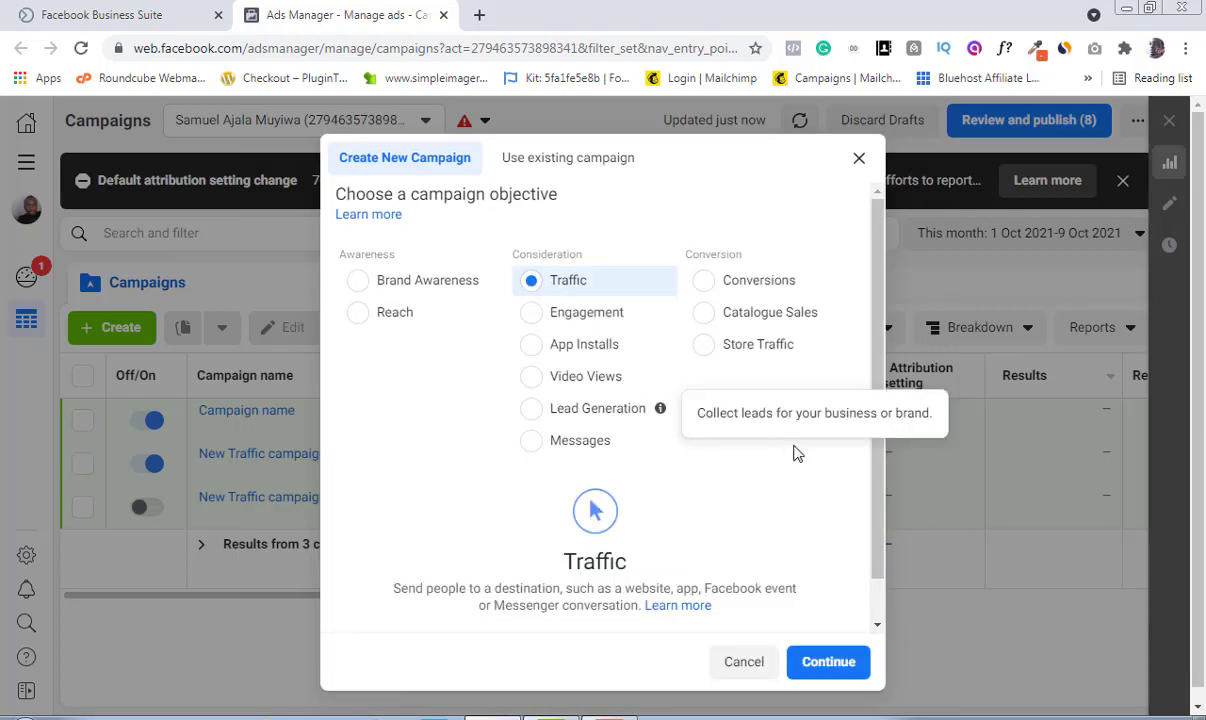
{"action": "left_click", "coordinate": [829, 665]}
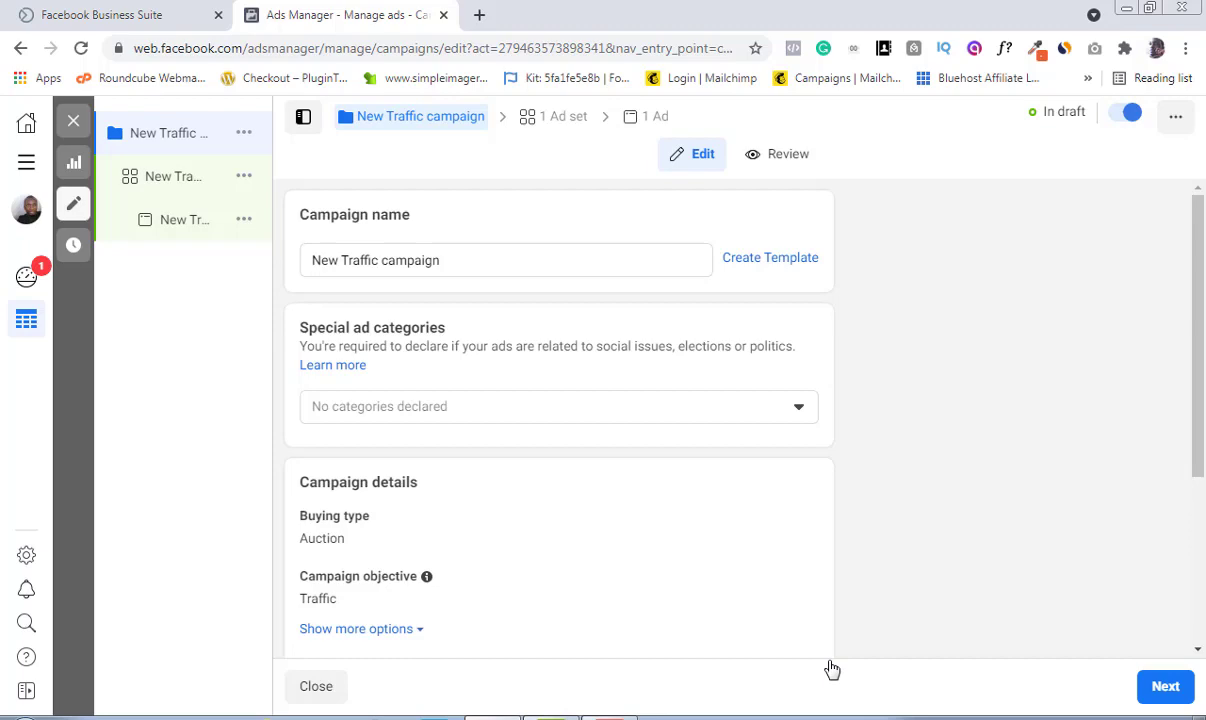
Step: Rename the campaign to New website traffic
{"action": "left_click", "coordinate": [451, 259]}
{"action": "key", "text": "BackSpace"}
{"action": "key", "text": "BackSpace"}
{"action": "key", "text": "BackSpace"}
{"action": "key", "text": "BackSpace"}
{"action": "key", "text": "BackSpace"}
{"action": "key", "text": "BackSpace"}
{"action": "key", "text": "BackSpace"}
{"action": "key", "text": "BackSpace"}
{"action": "key", "text": "BackSpace"}
{"action": "key", "text": "BackSpace"}
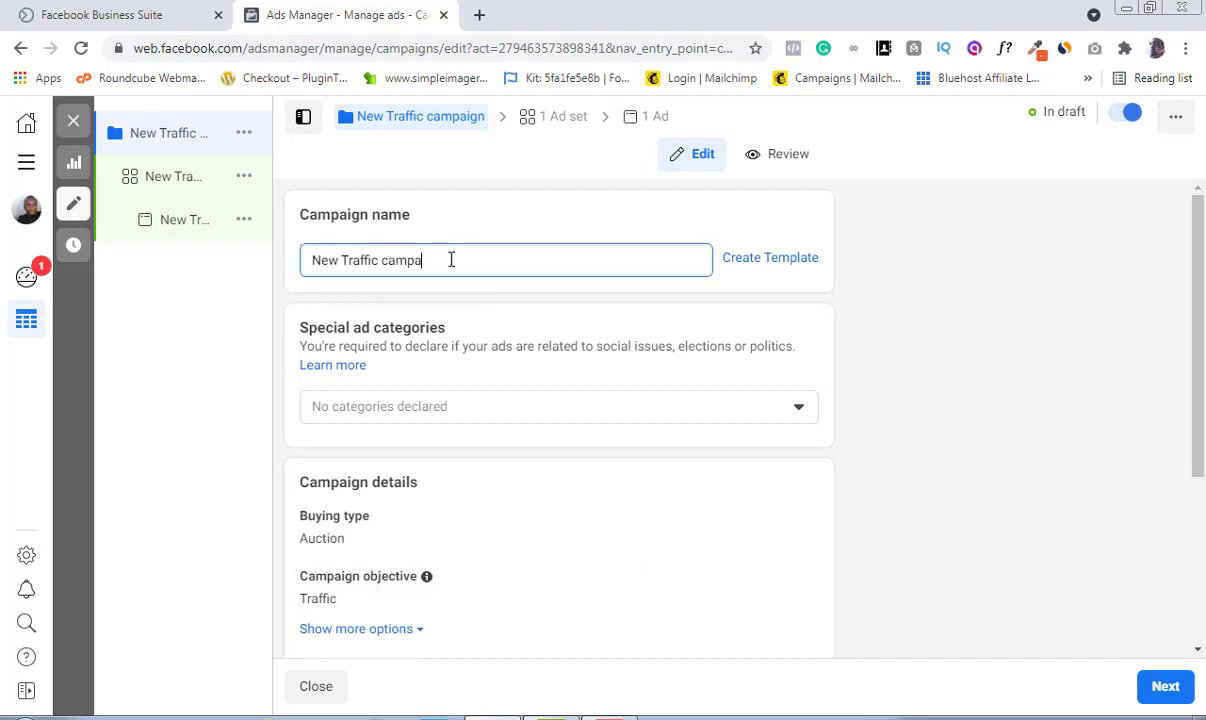
{"action": "key", "text": "BackSpace"}
{"action": "key", "text": "BackSpace"}
{"action": "key", "text": "BackSpace"}
{"action": "key", "text": "BackSpace"}
{"action": "key", "text": "BackSpace"}
{"action": "key", "text": "BackSpace"}
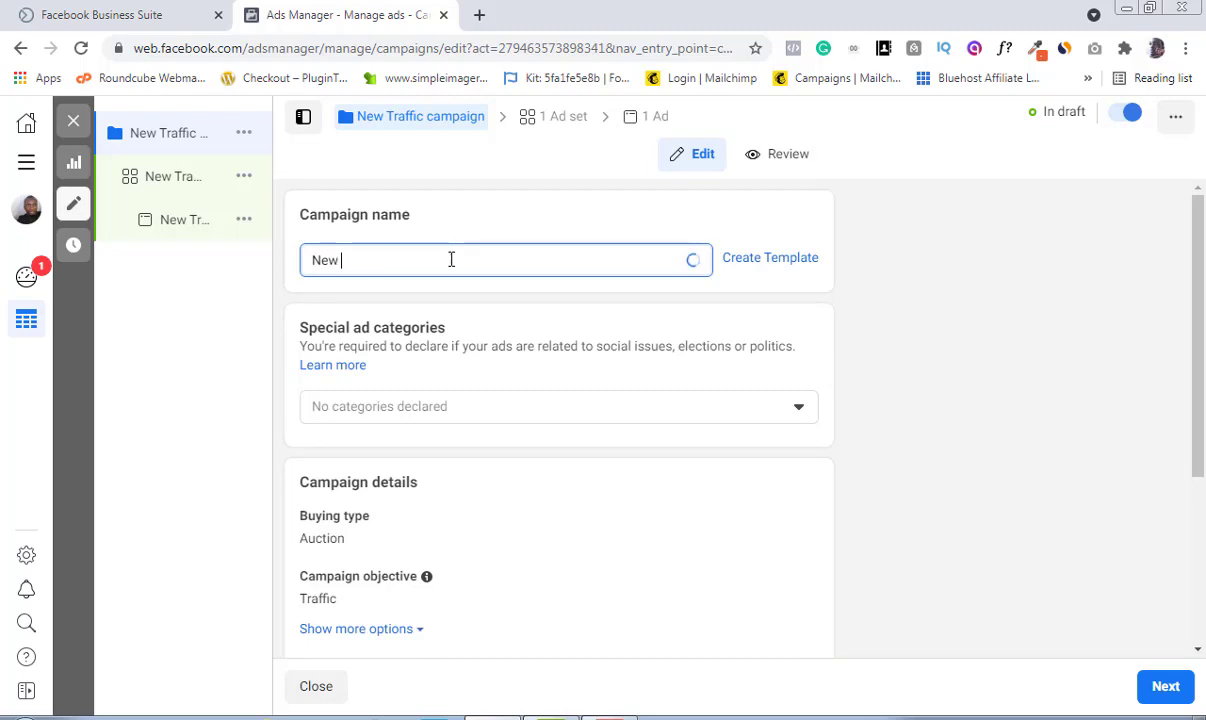
{"action": "type", "text": "we"}
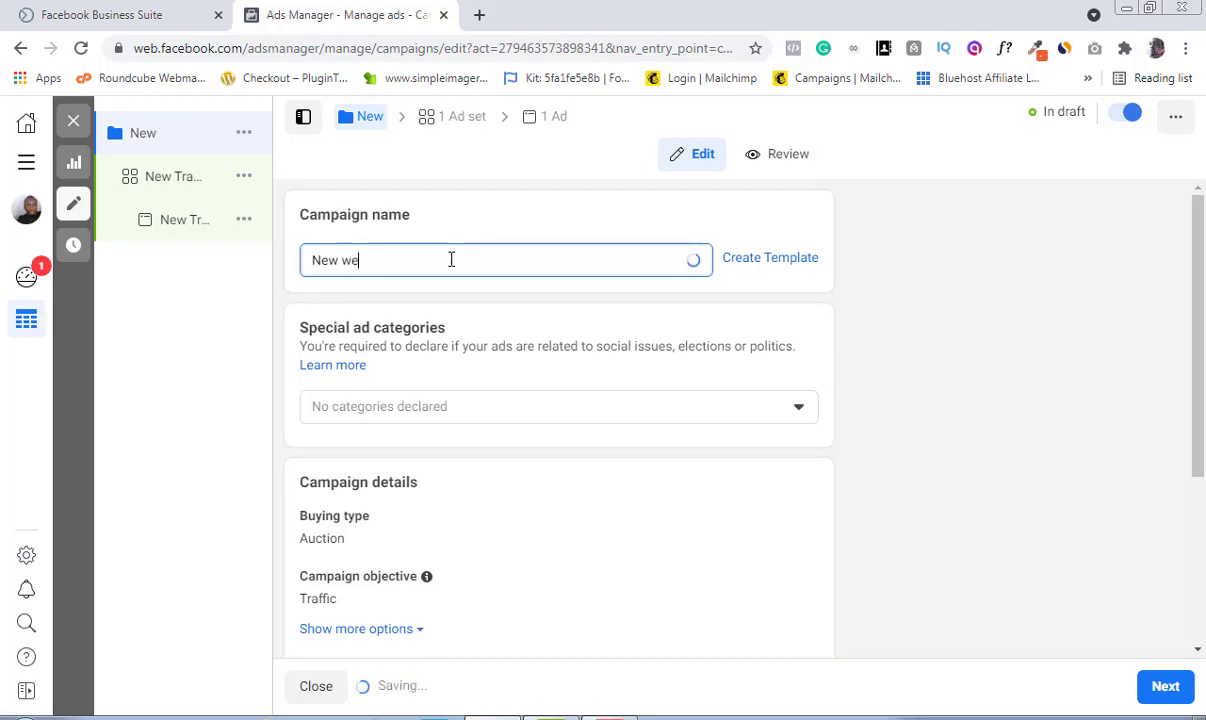
{"action": "type", "text": "b"}
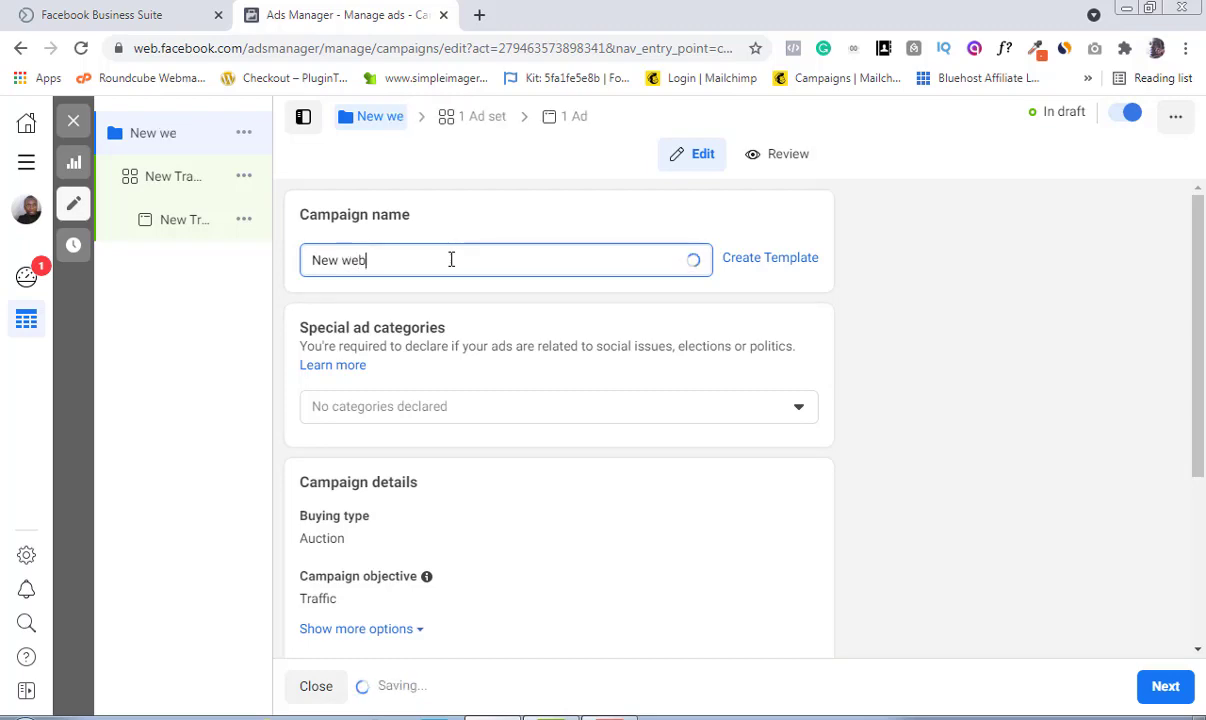
{"action": "type", "text": "site "}
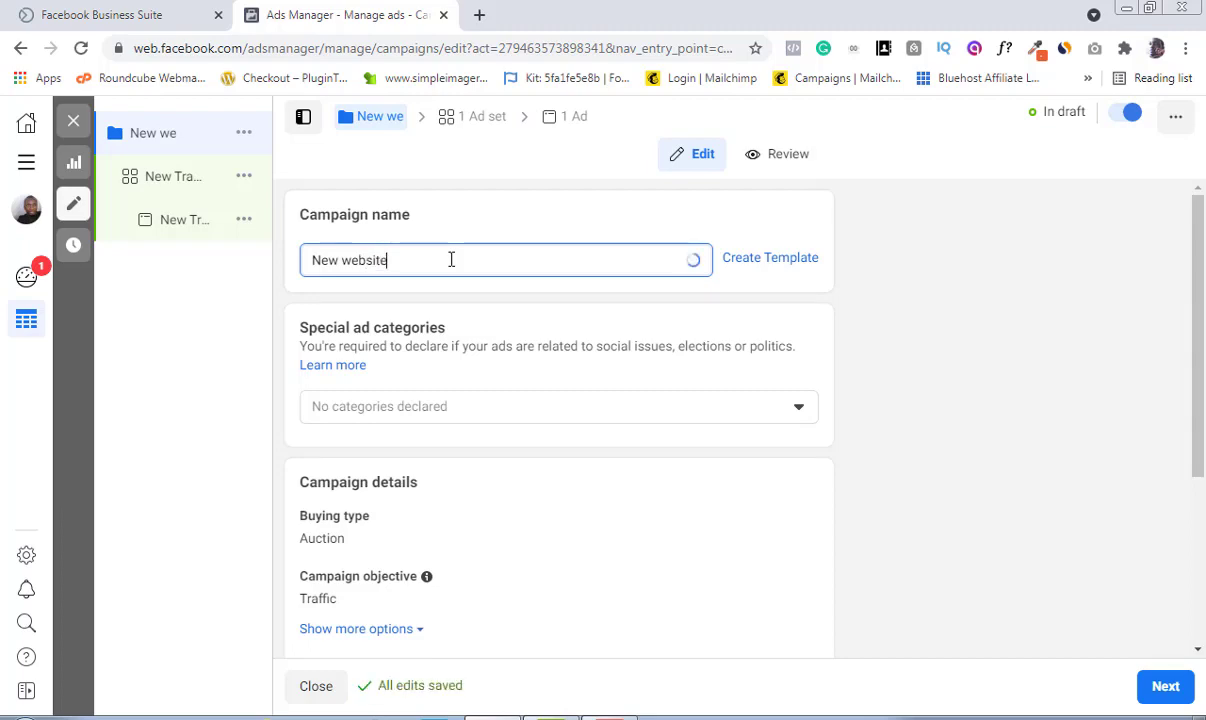
{"action": "type", "text": "traffic"}
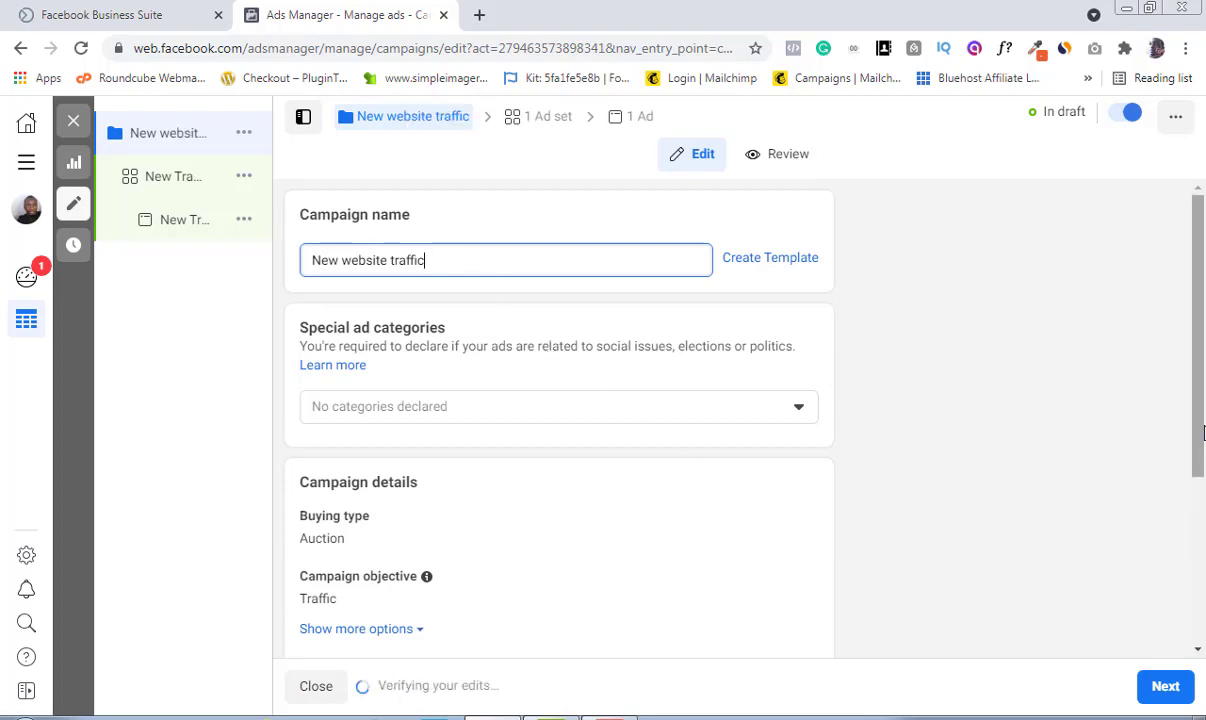
Step: Continue to the ad set and rename it New Traffic adset
{"action": "left_click_drag", "start_coordinate": [1200, 431], "coordinate": [1203, 615]}
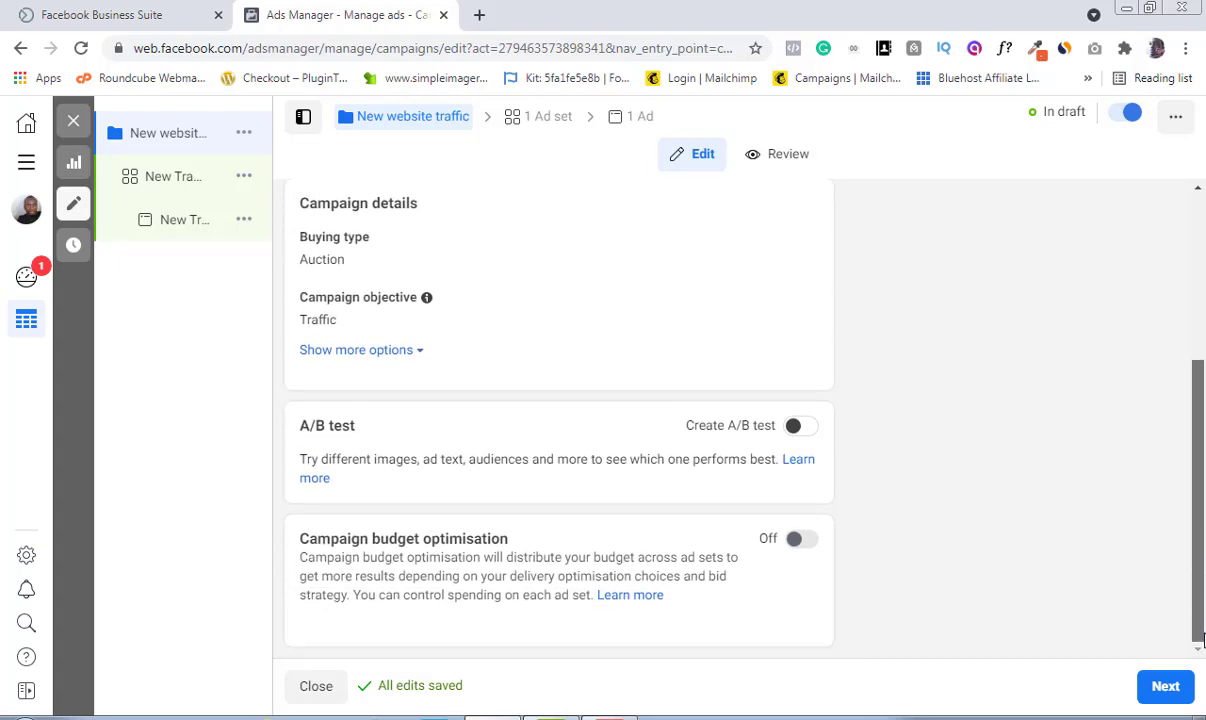
{"action": "left_click", "coordinate": [1166, 687]}
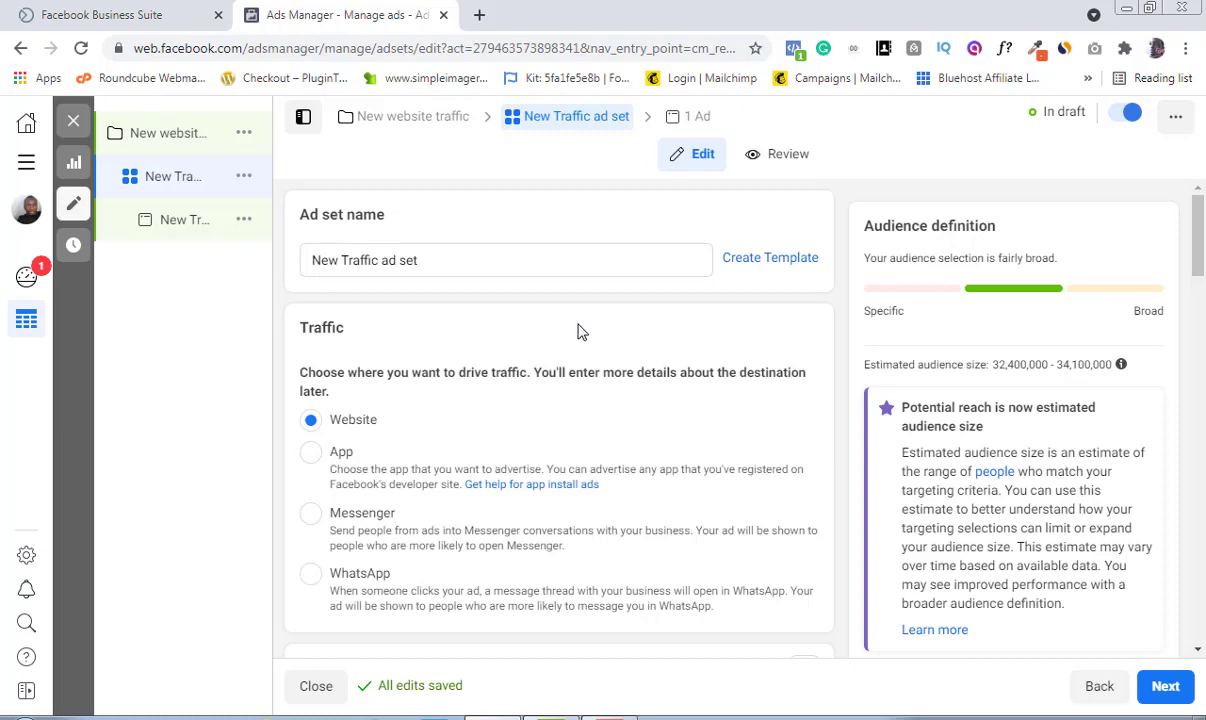
{"action": "left_click", "coordinate": [424, 259]}
{"action": "key", "text": "BackSpace"}
{"action": "key", "text": "BackSpace"}
{"action": "key", "text": "BackSpace"}
{"action": "key", "text": "BackSpace"}
{"action": "key", "text": "BackSpace"}
{"action": "key", "text": "BackSpace"}
{"action": "key", "text": "BackSpace"}
{"action": "key", "text": "BackSpace"}
{"action": "key", "text": "BackSpace"}
{"action": "key", "text": "BackSpace"}
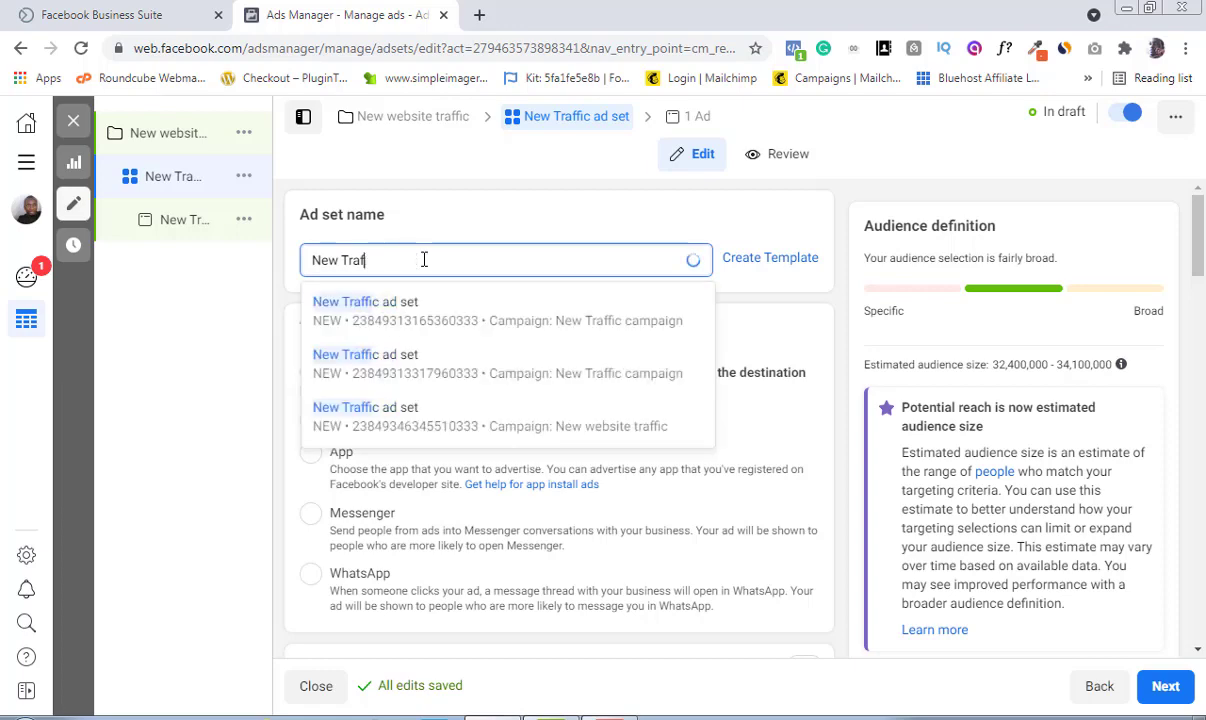
{"action": "key", "text": "BackSpace"}
{"action": "key", "text": "BackSpace"}
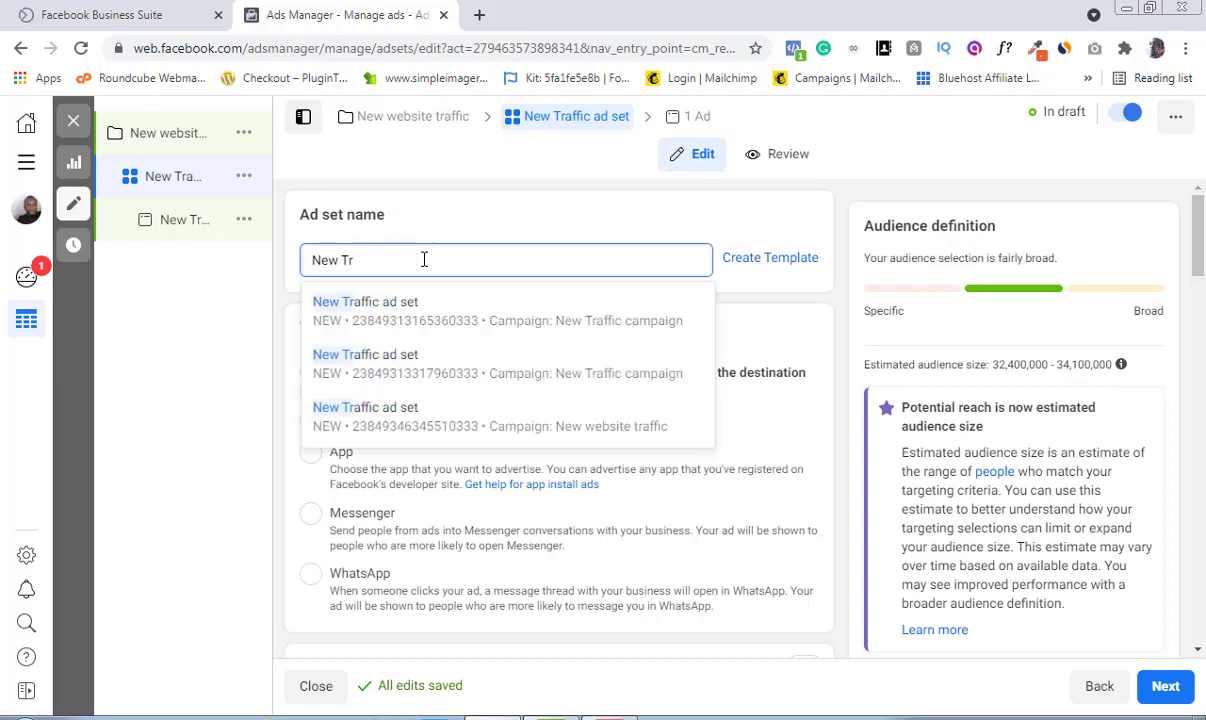
{"action": "type", "text": "ff"}
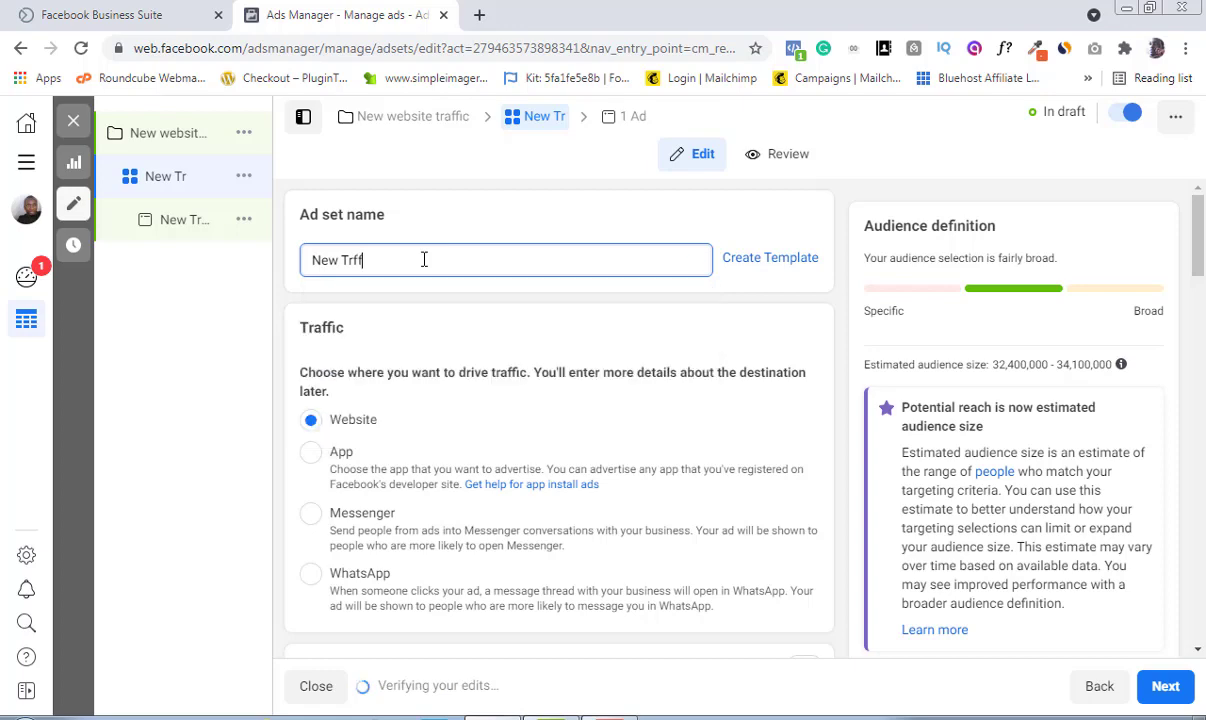
{"action": "key", "text": "BackSpace"}
{"action": "key", "text": "BackSpace"}
{"action": "type", "text": "affic adset"}
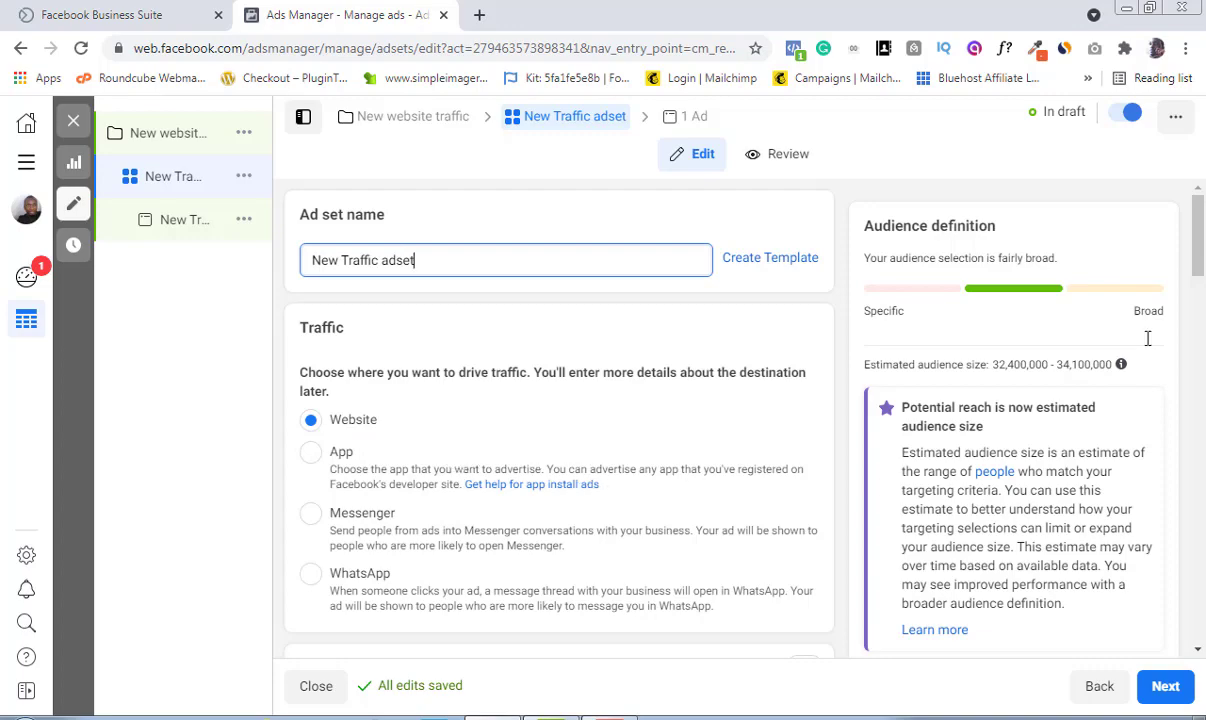
Step: Set the ad set's daily budget to 2000 NGN
{"action": "left_click_drag", "start_coordinate": [1200, 250], "coordinate": [1188, 351]}
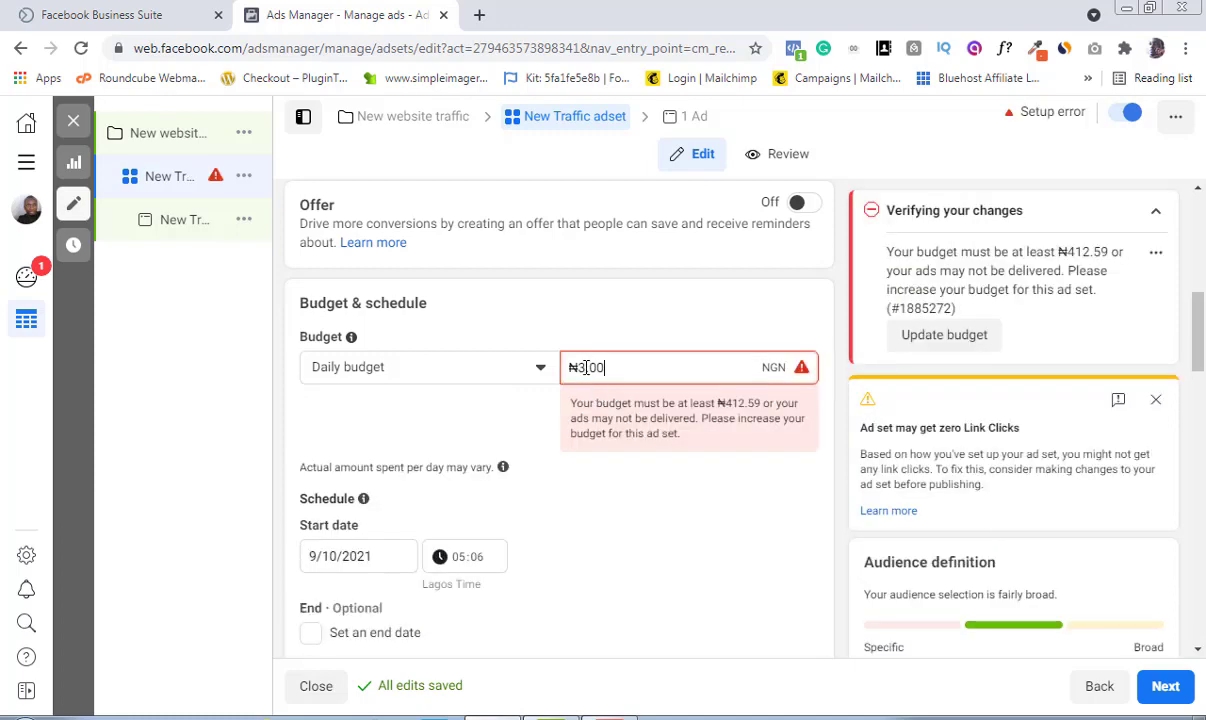
{"action": "left_click", "coordinate": [586, 367]}
{"action": "key", "text": "BackSpace"}
{"action": "key", "text": "BackSpace"}
{"action": "type", "text": "2000"}
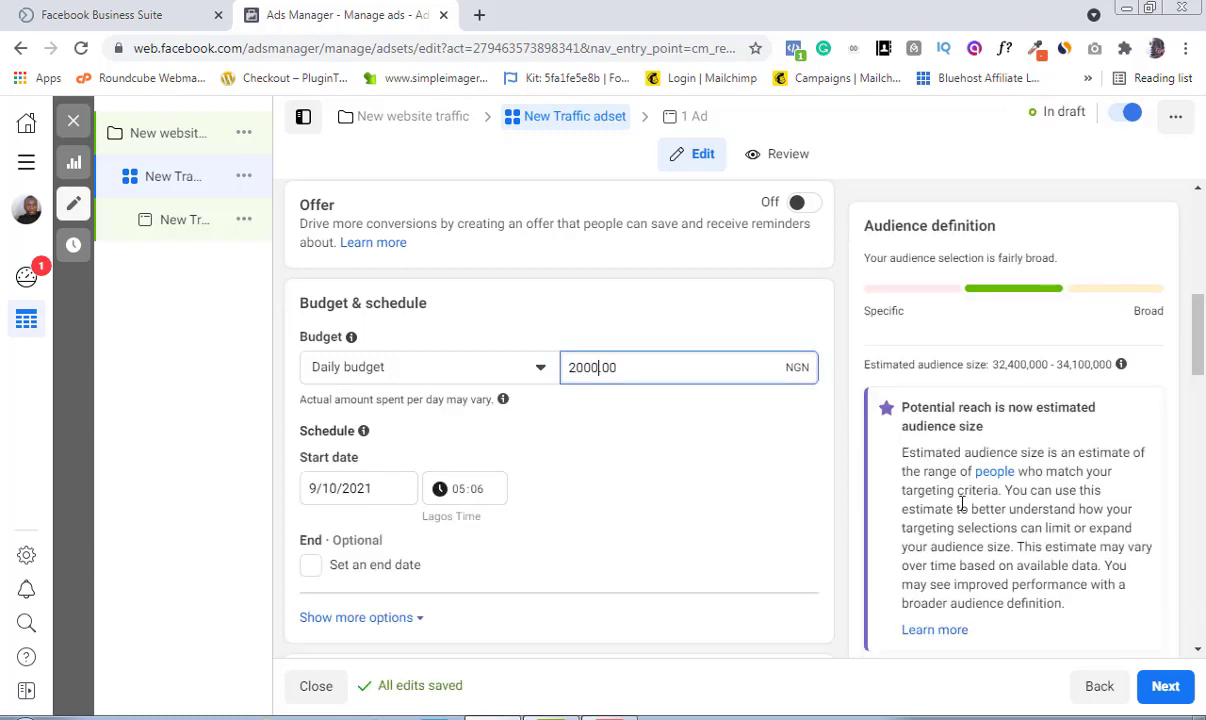
Step: Add an end date to the schedule of 10/10/2021 at 05:07
{"action": "left_click_drag", "start_coordinate": [1199, 360], "coordinate": [1199, 403]}
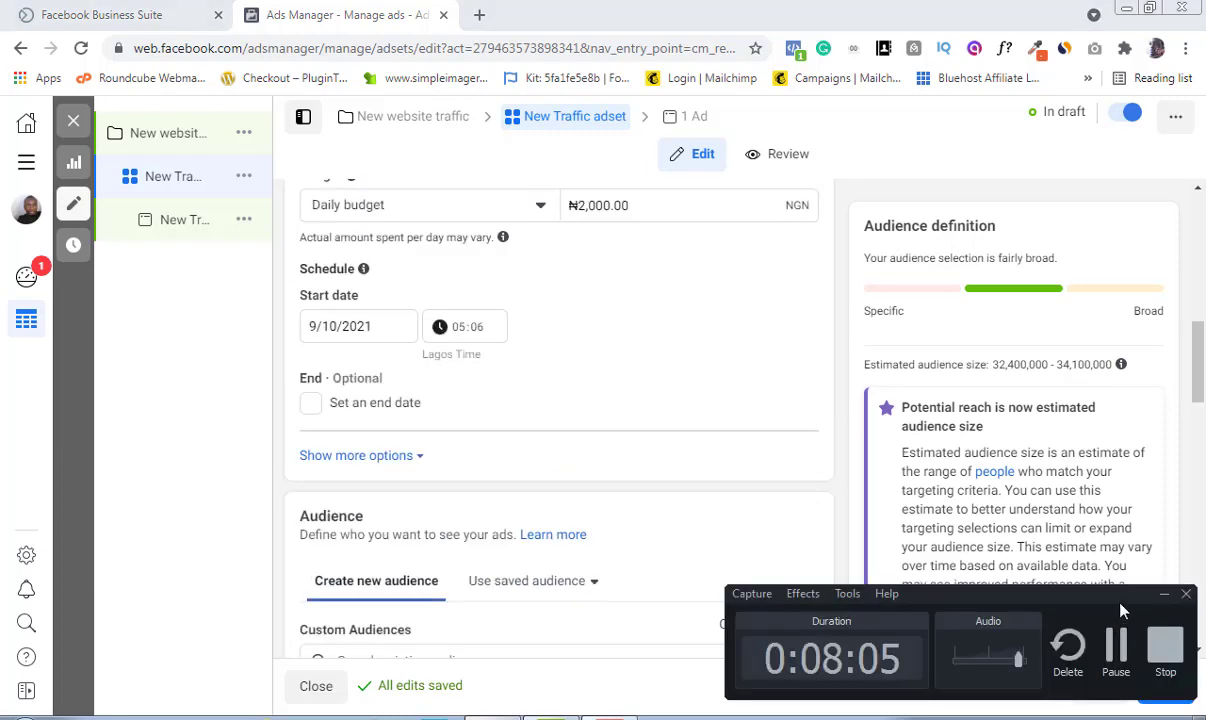
{"action": "left_click", "coordinate": [1162, 597]}
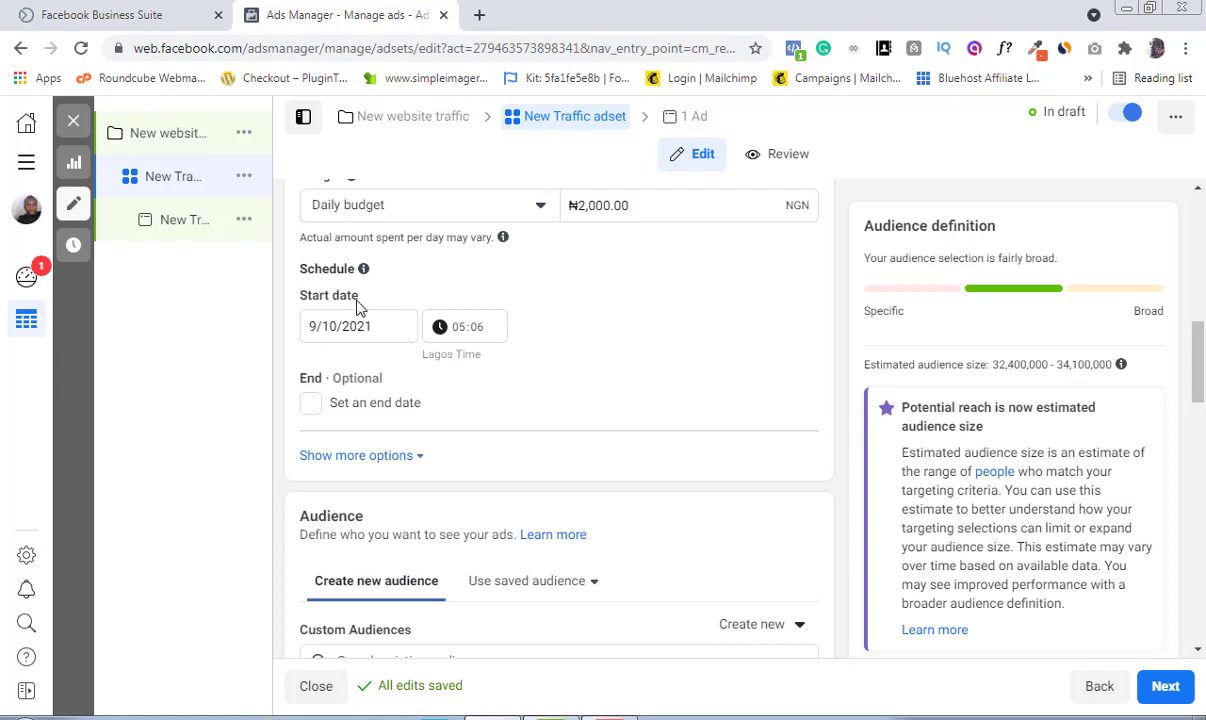
{"action": "left_click", "coordinate": [313, 406]}
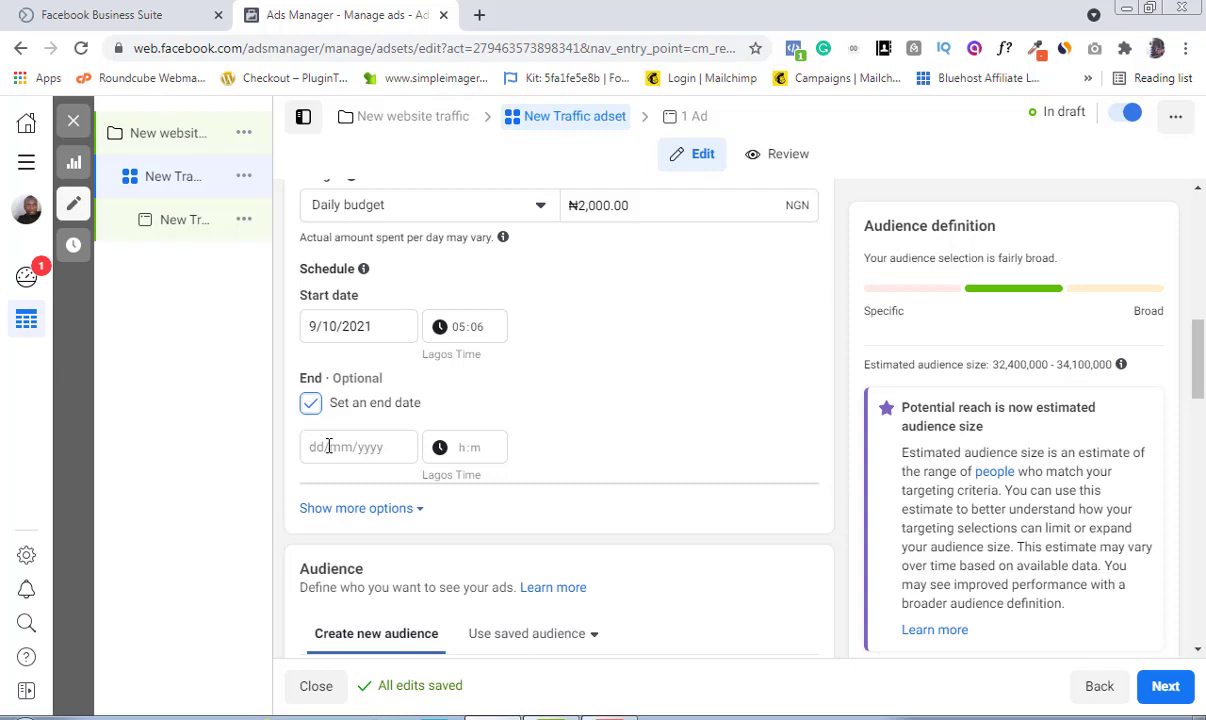
{"action": "left_click", "coordinate": [329, 447]}
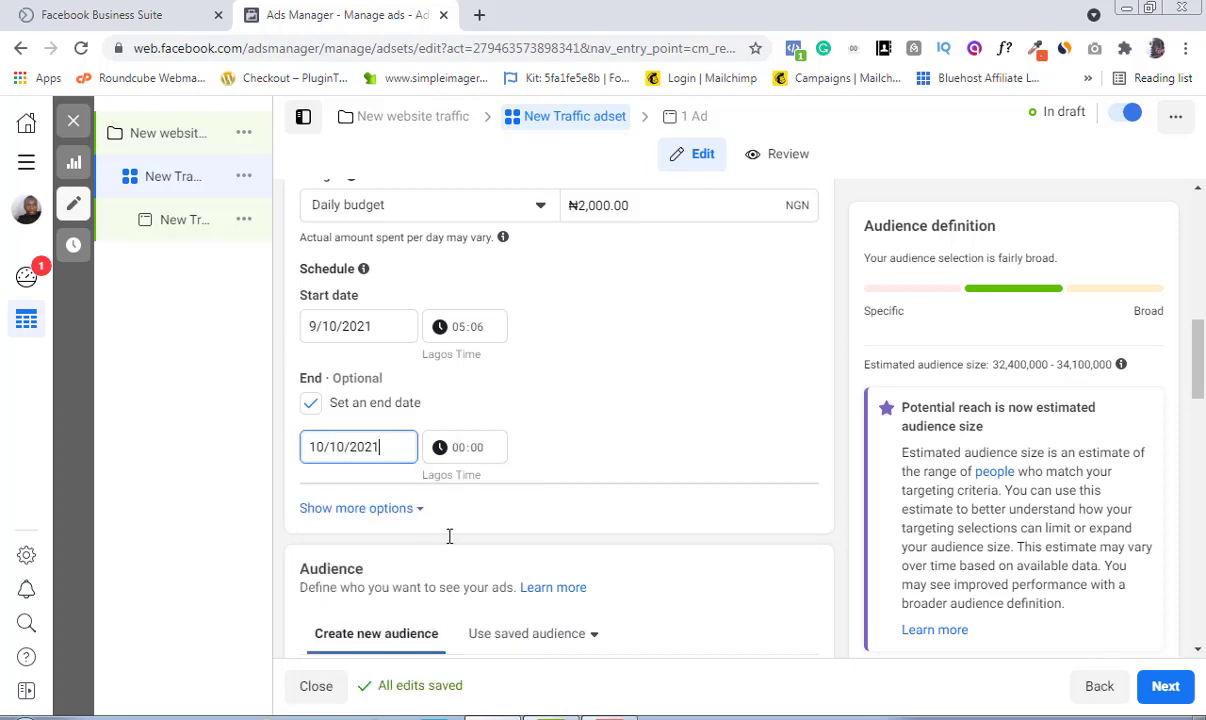
{"action": "left_click", "coordinate": [465, 450]}
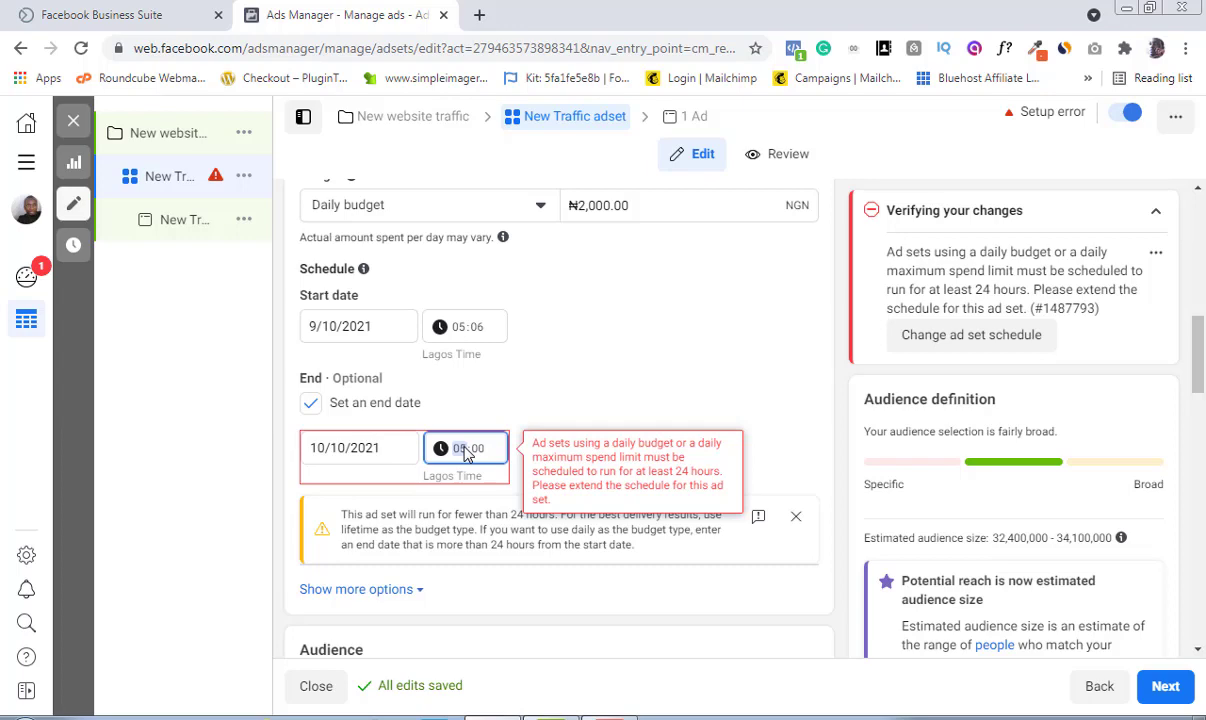
{"action": "left_click", "coordinate": [478, 455]}
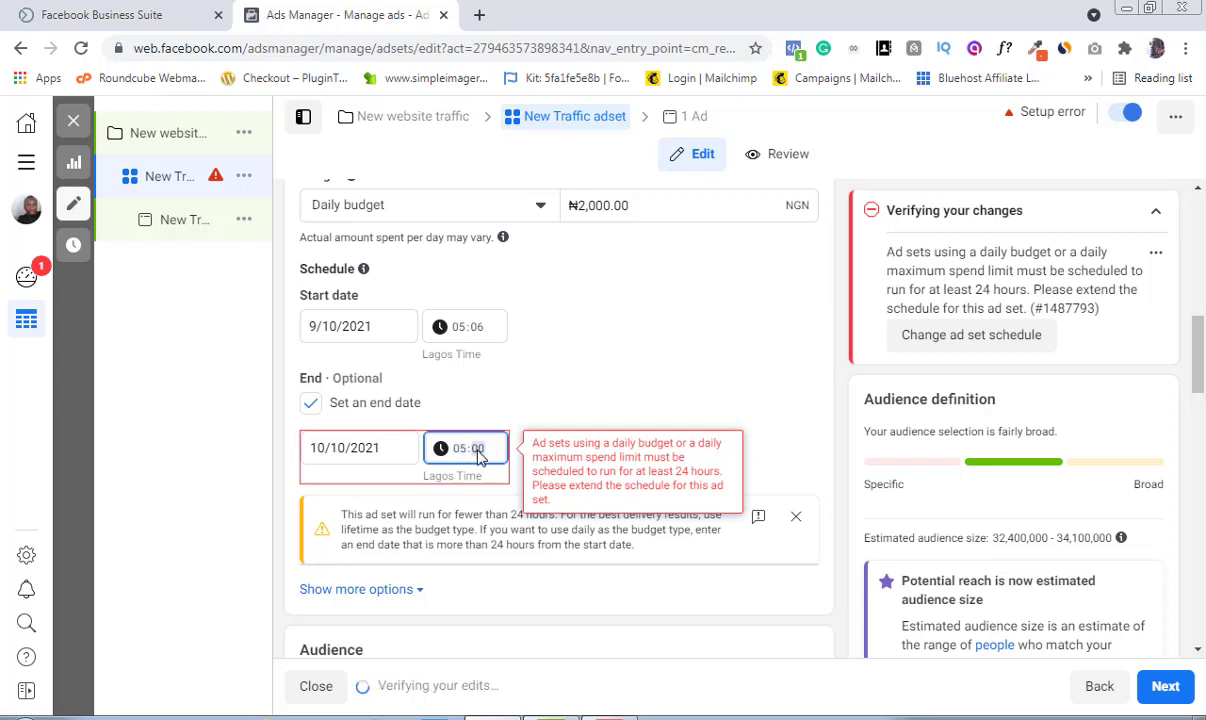
{"action": "type", "text": "07"}
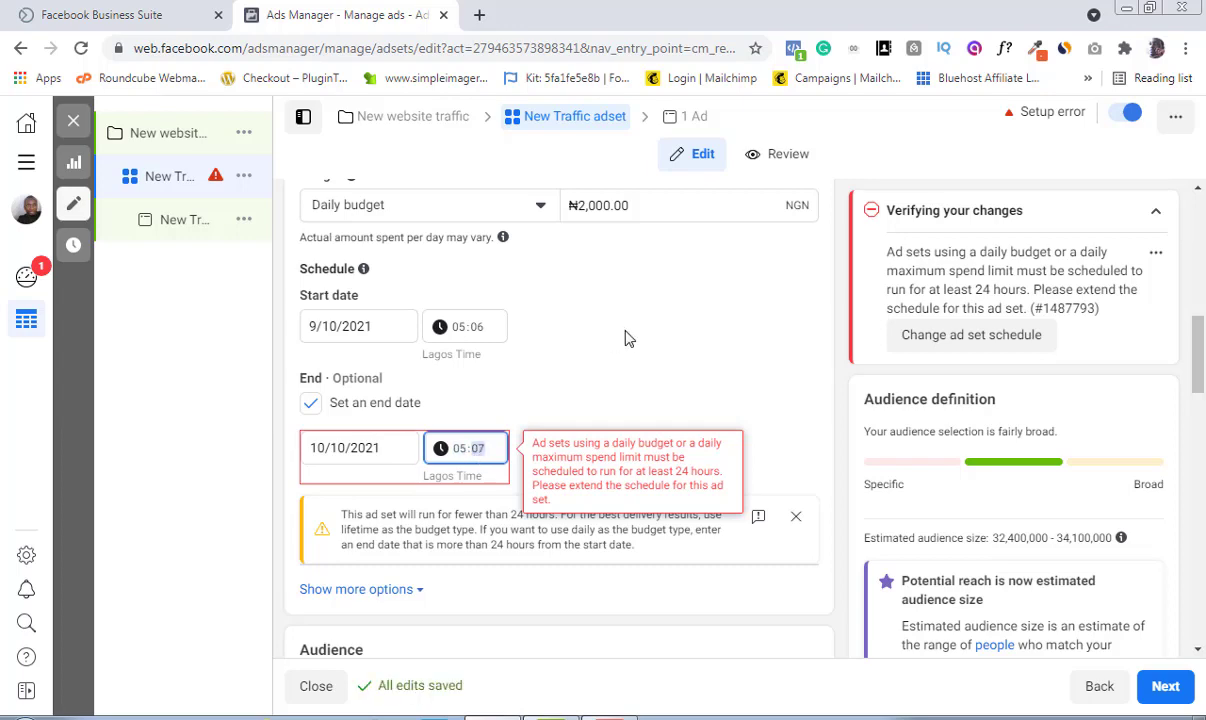
{"action": "left_click", "coordinate": [625, 338]}
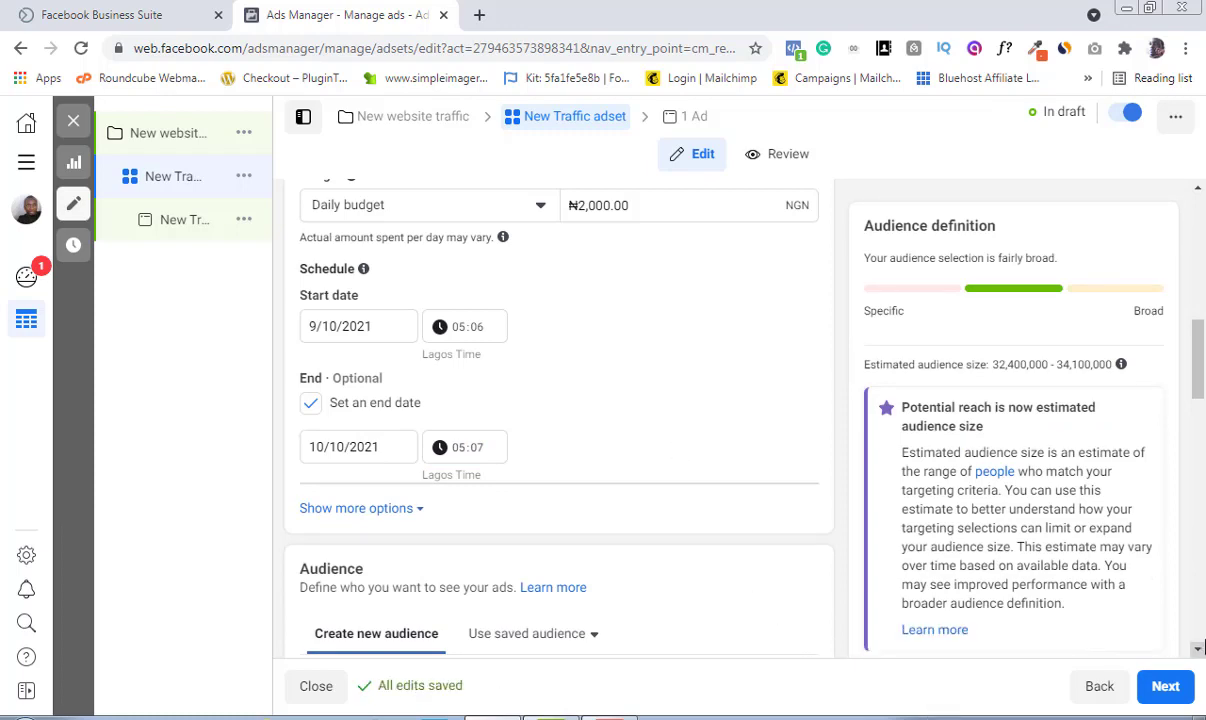
Step: Remove Nigeria from the audience locations
{"action": "left_click", "coordinate": [1198, 651]}
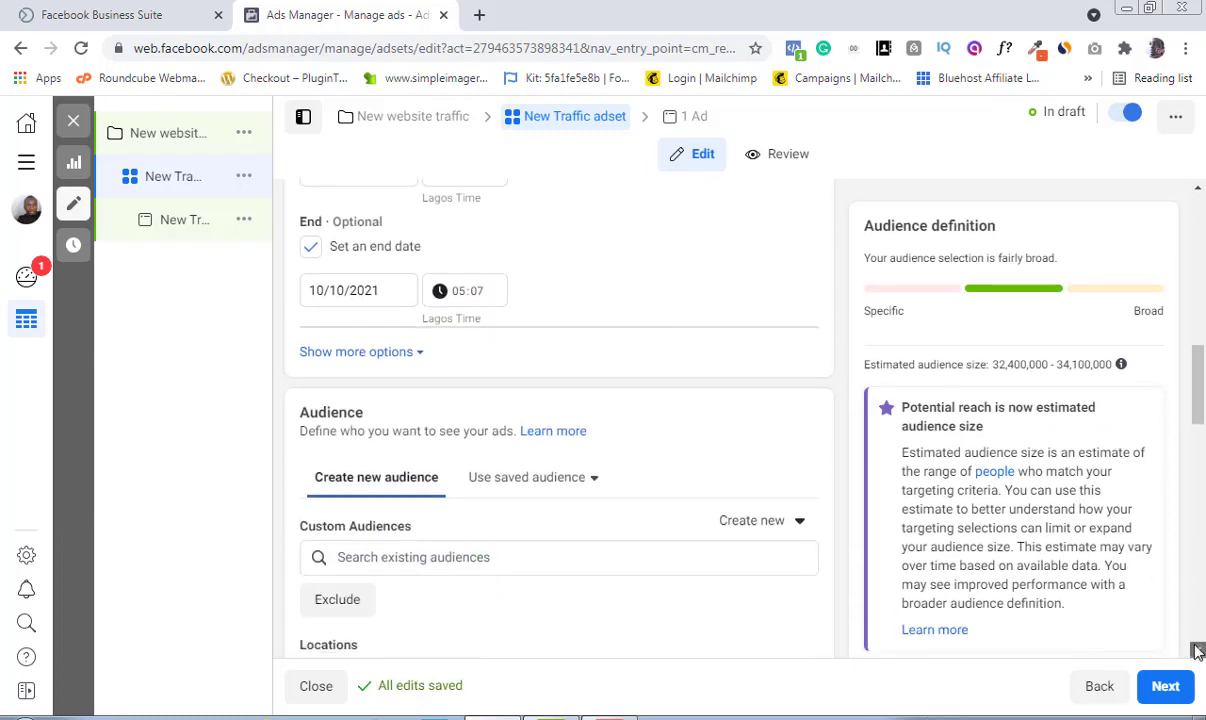
{"action": "left_click", "coordinate": [1198, 651]}
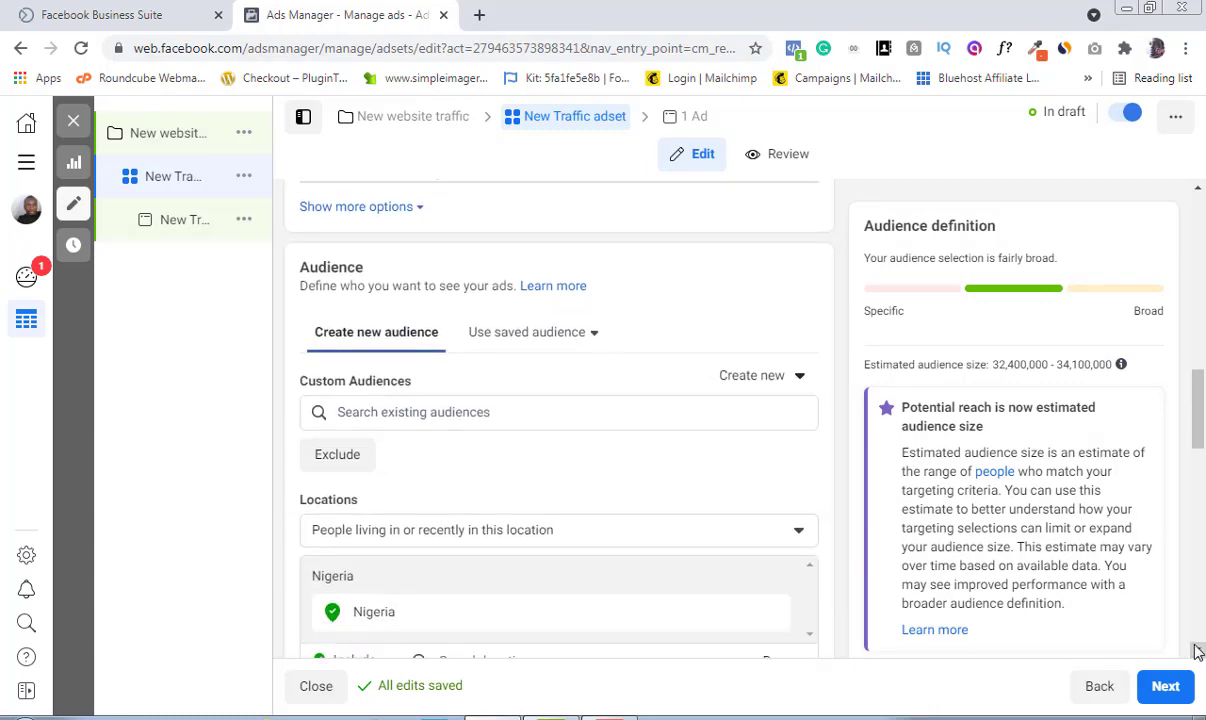
{"action": "left_click_drag", "start_coordinate": [1200, 410], "coordinate": [1204, 433]}
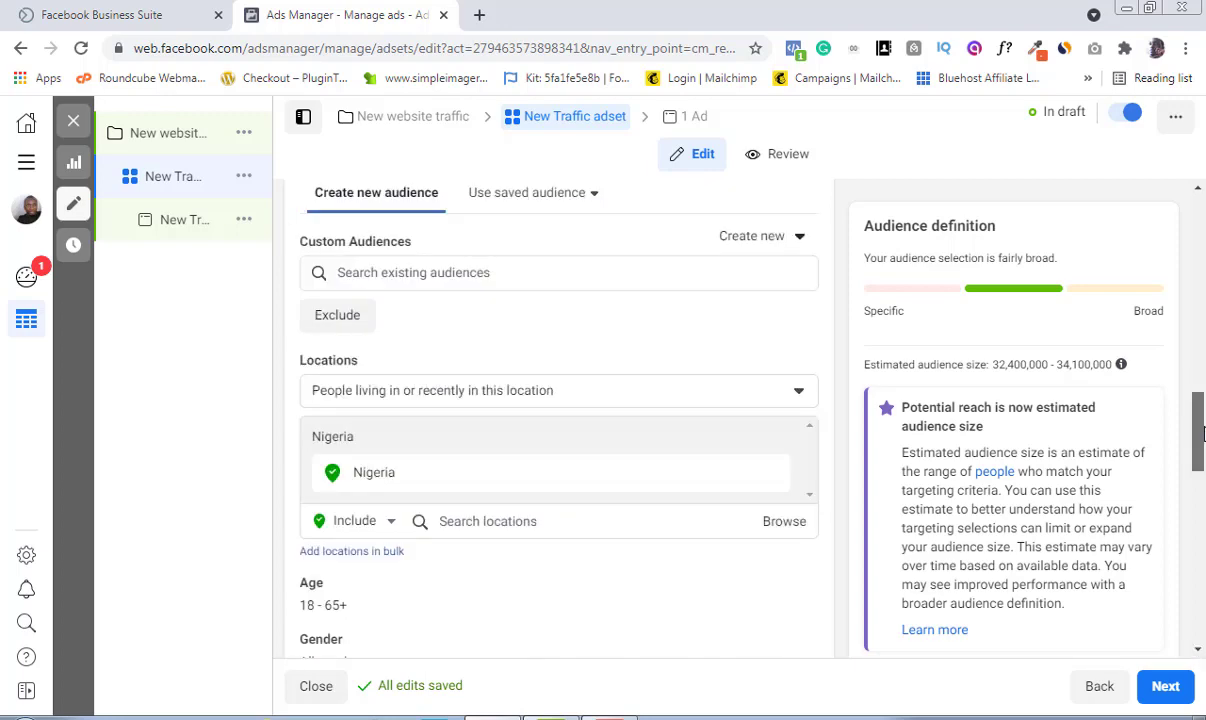
{"action": "left_click_drag", "start_coordinate": [1204, 436], "coordinate": [1201, 457]}
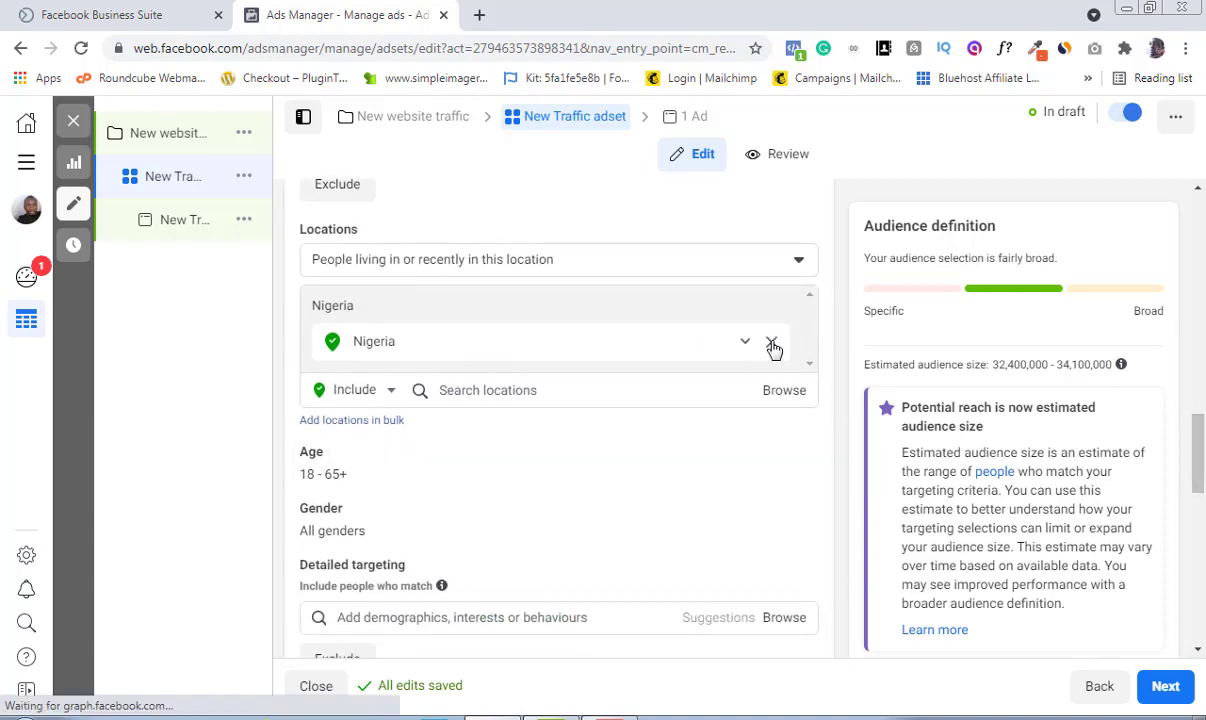
{"action": "left_click", "coordinate": [772, 344]}
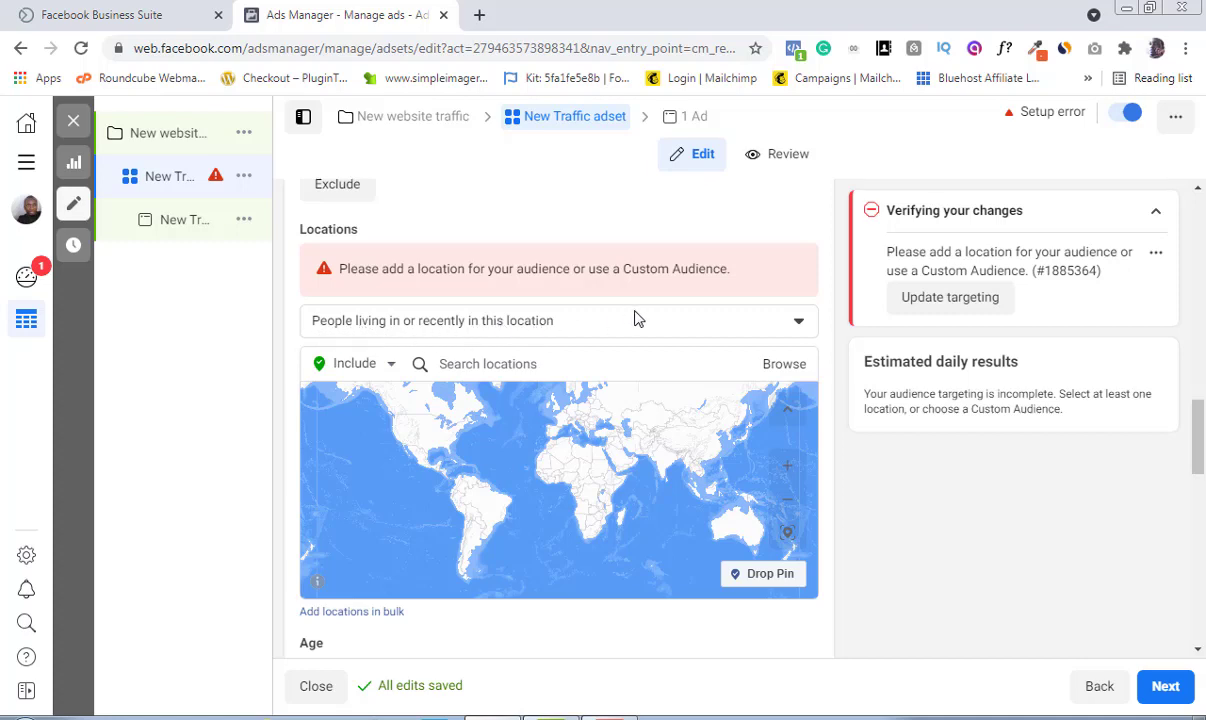
Step: Include United States as the audience location for people living in or recently in this location
{"action": "left_click", "coordinate": [799, 323]}
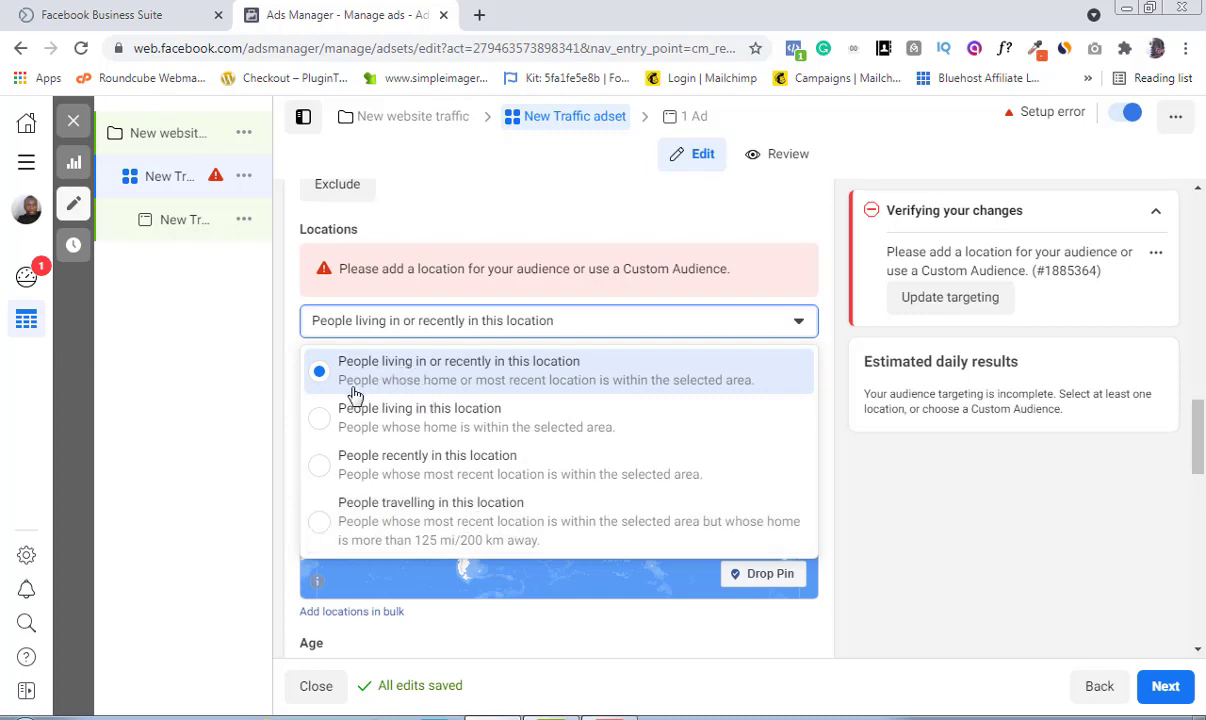
{"action": "left_click", "coordinate": [504, 377]}
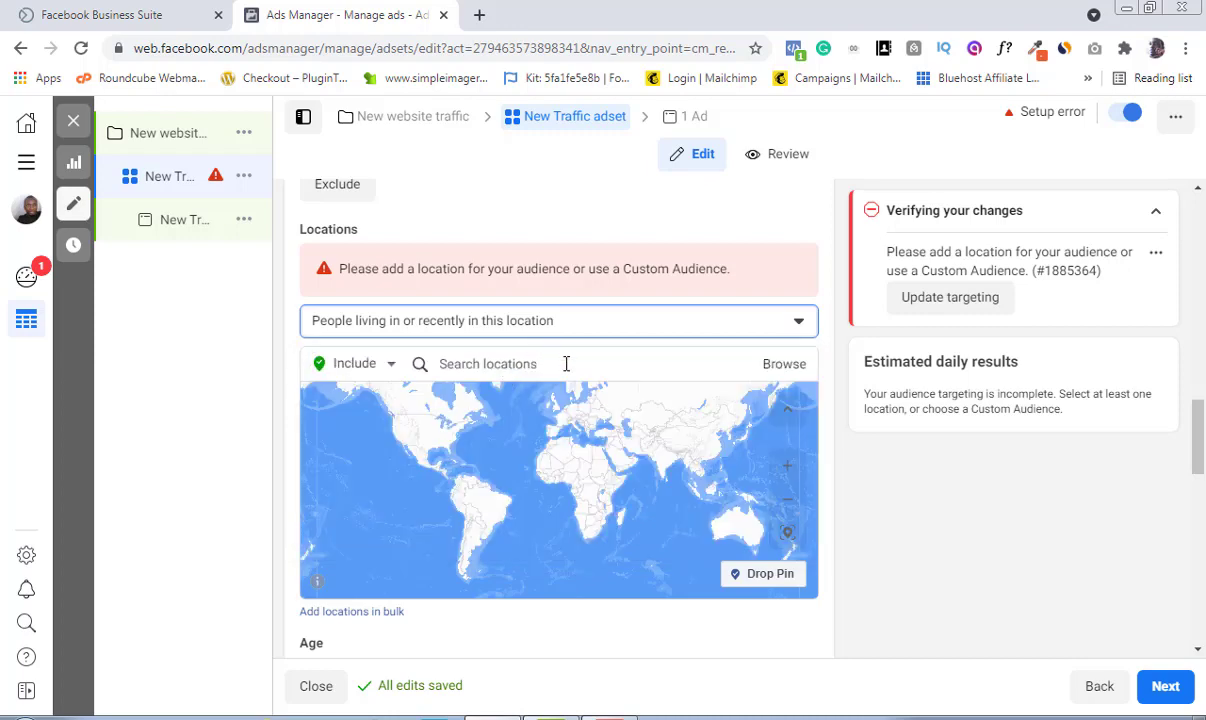
{"action": "left_click", "coordinate": [533, 365]}
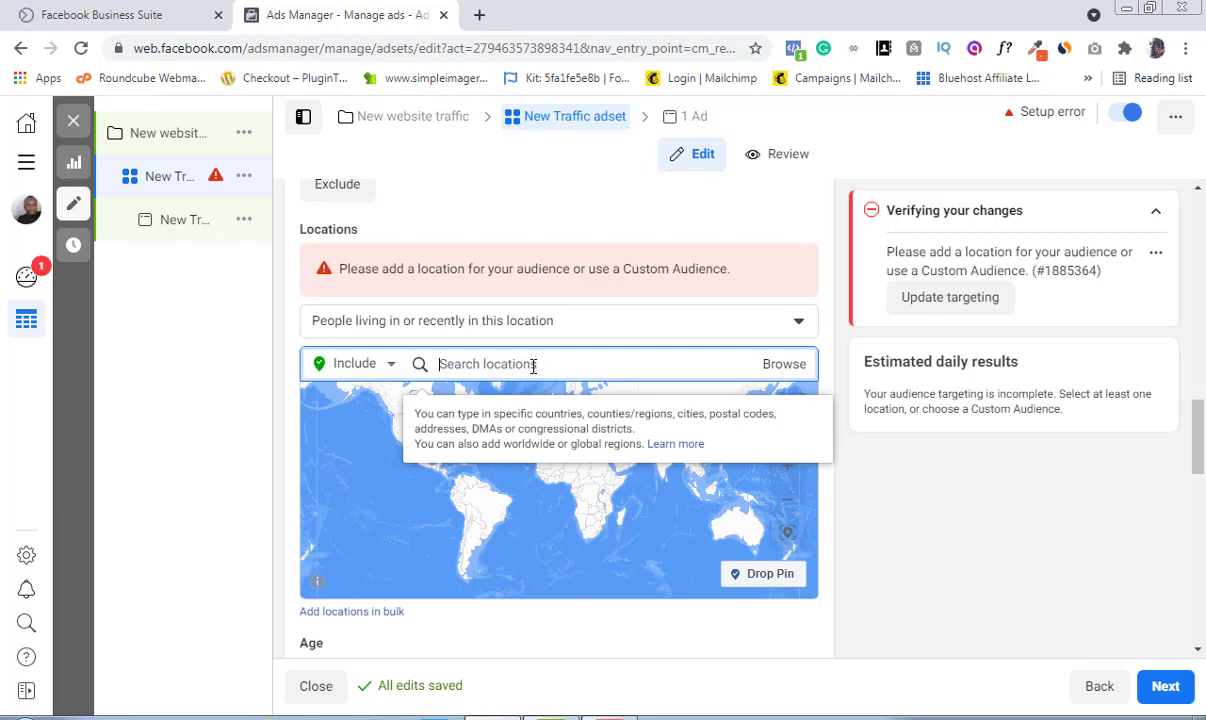
{"action": "type", "text": "usa"}
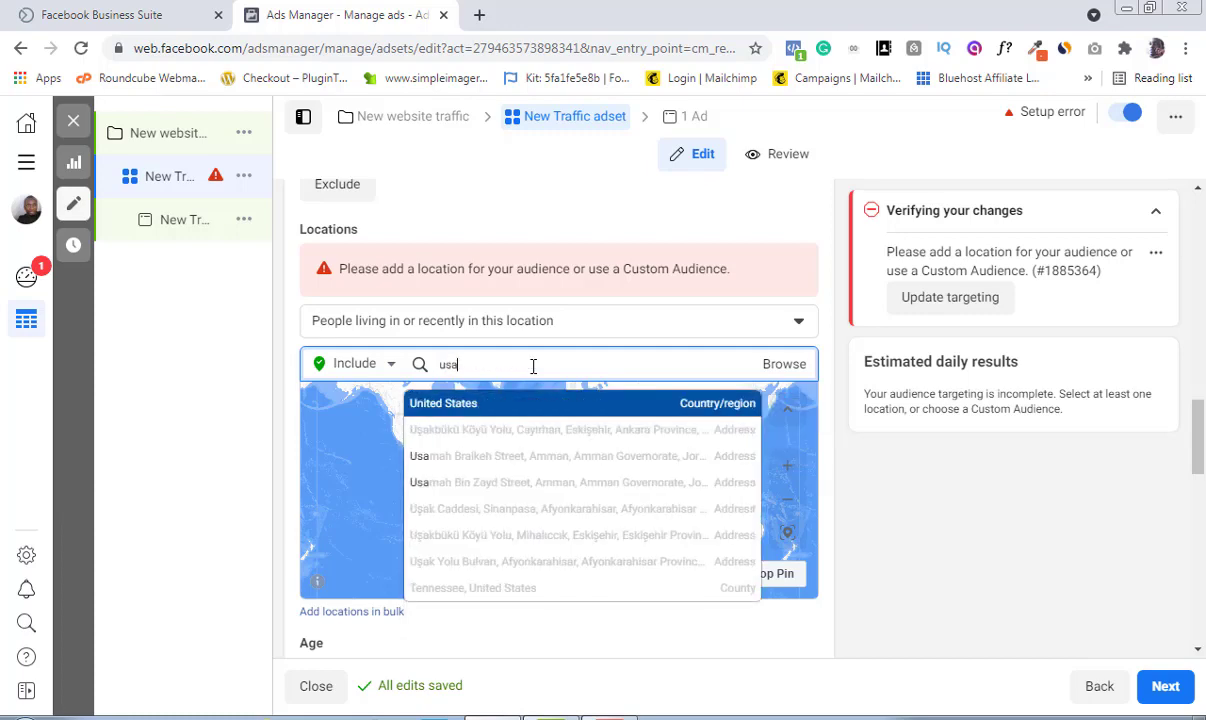
{"action": "left_click", "coordinate": [468, 412]}
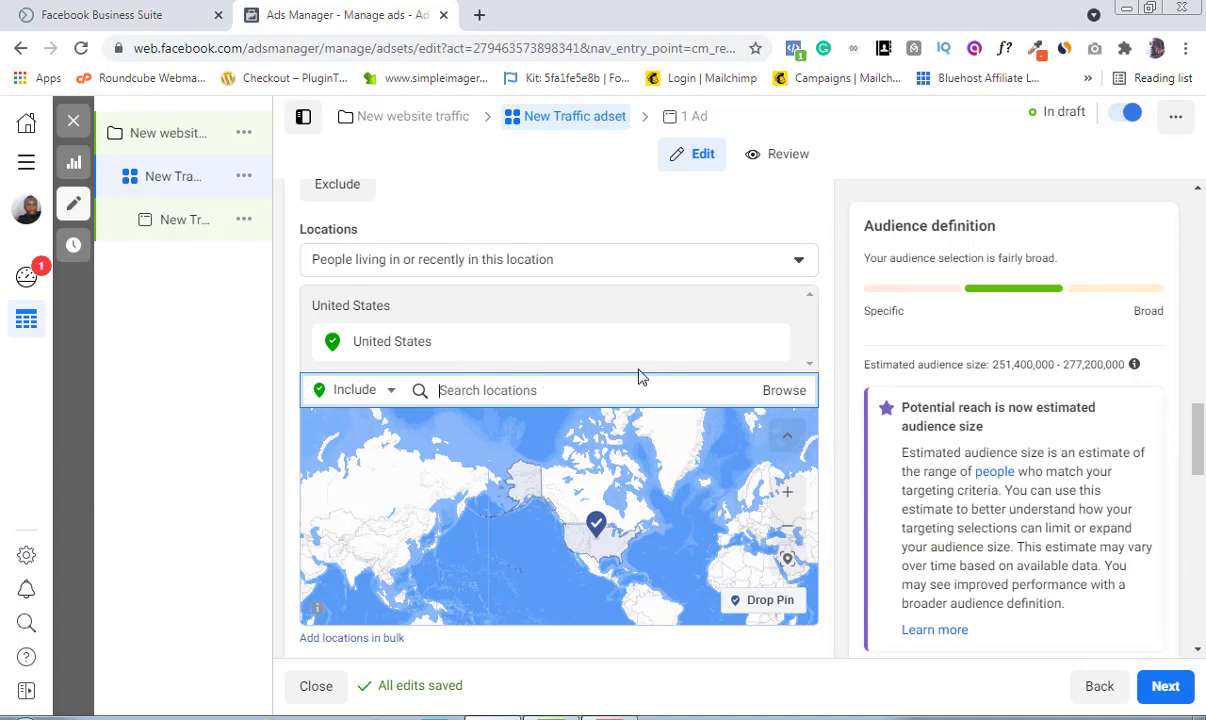
Step: Set the audience age range to 22 to 50
{"action": "left_click_drag", "start_coordinate": [1200, 421], "coordinate": [1200, 449]}
{"action": "scroll", "coordinate": [681, 417], "scroll_direction": "down", "scroll_amount": 2}
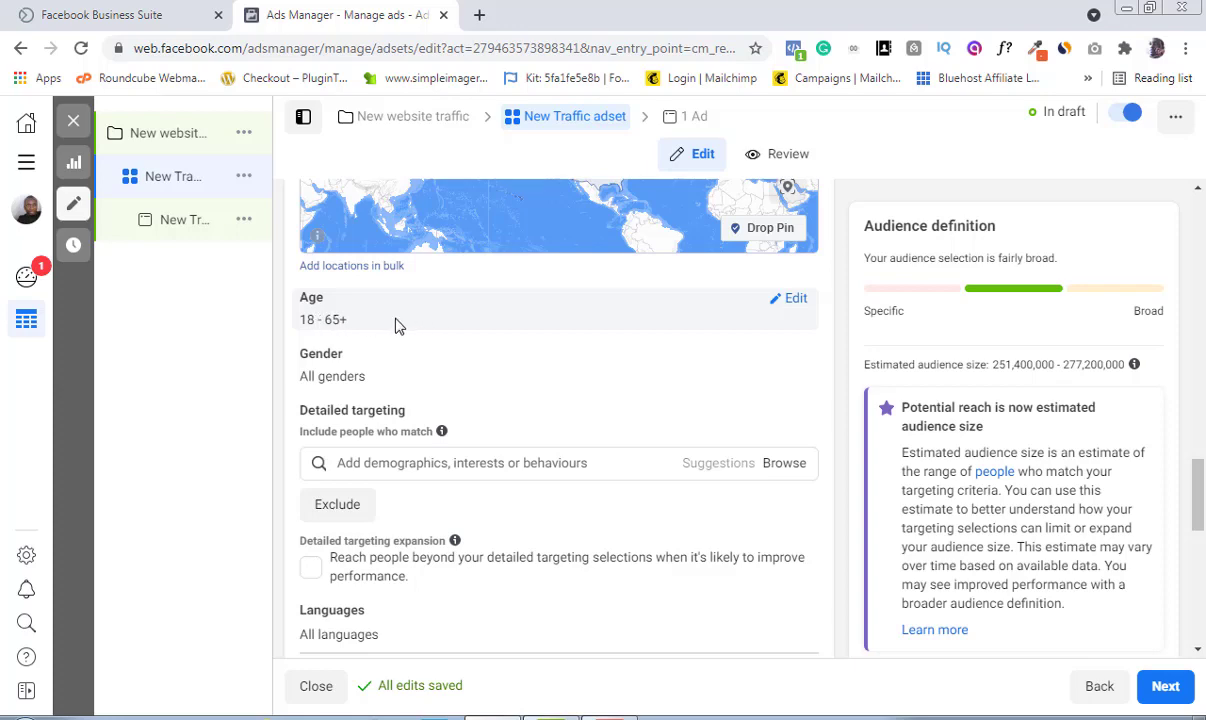
{"action": "left_click", "coordinate": [795, 301]}
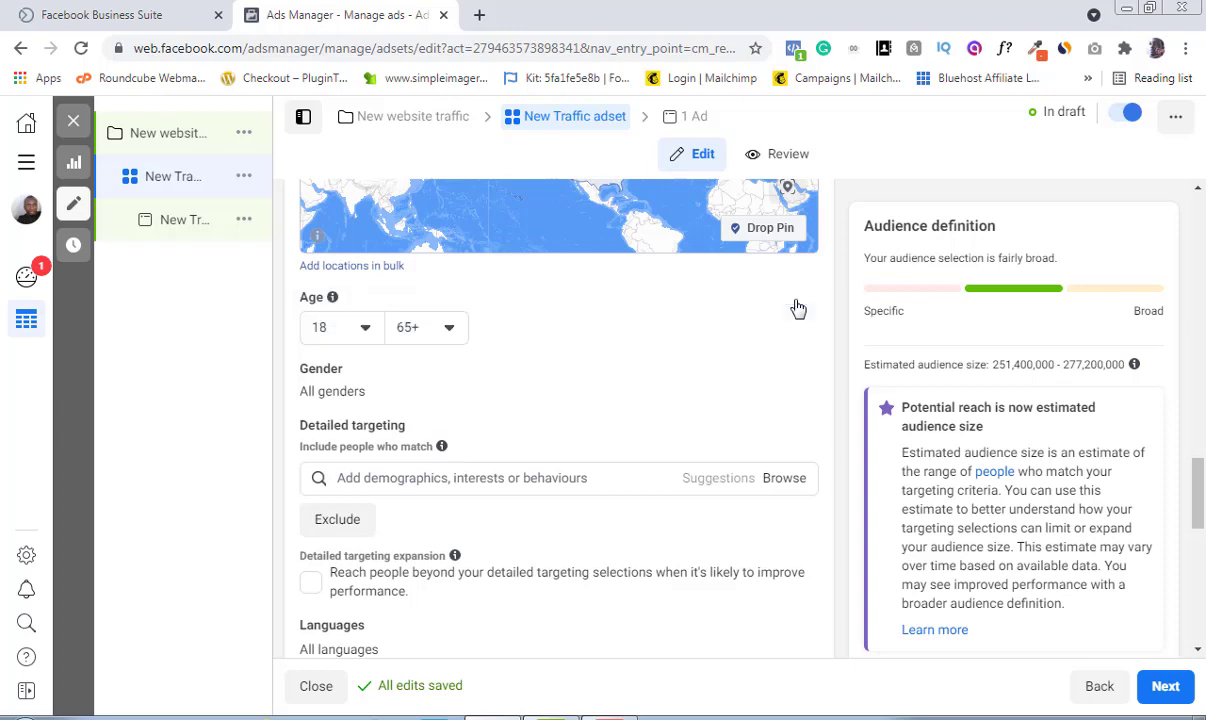
{"action": "left_click", "coordinate": [365, 330]}
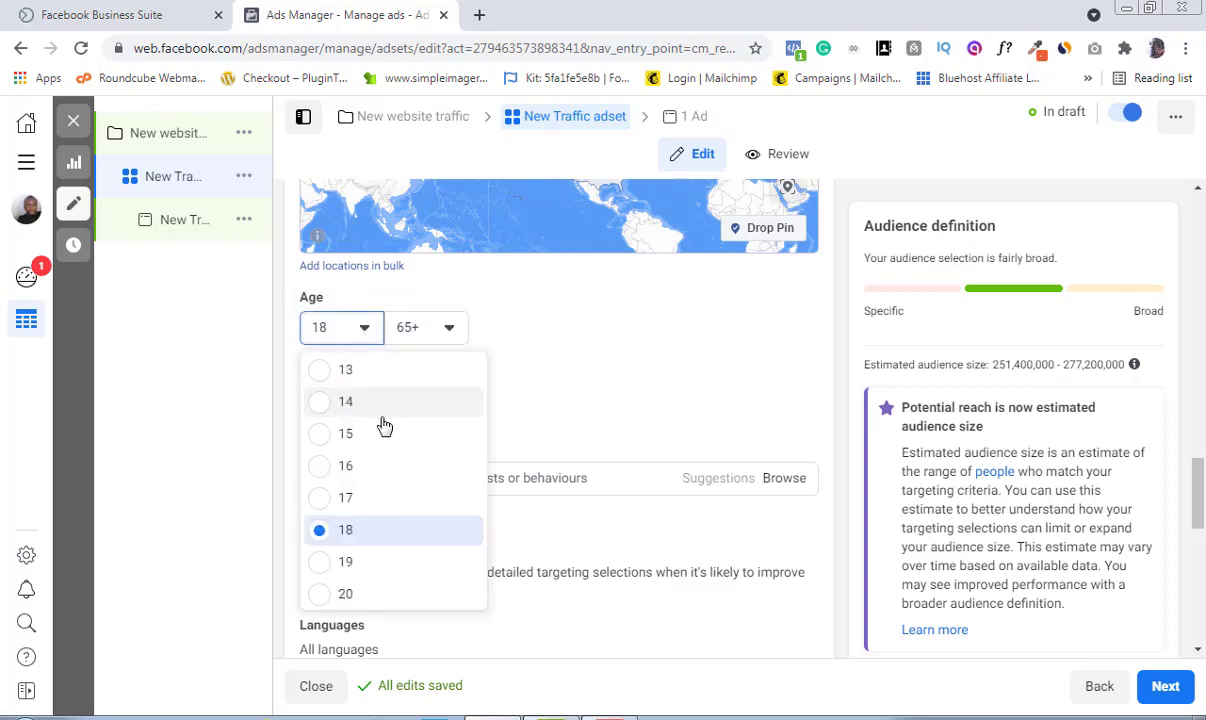
{"action": "scroll", "coordinate": [385, 427], "scroll_direction": "down", "scroll_amount": 2}
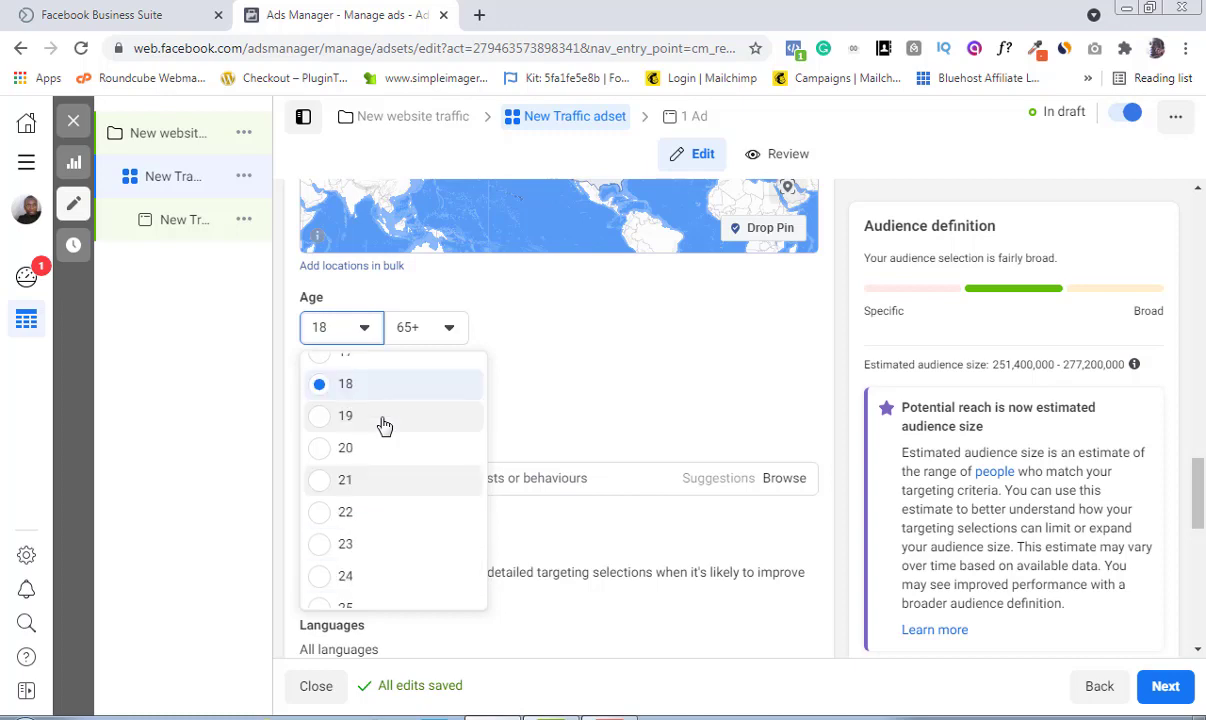
{"action": "left_click", "coordinate": [345, 512]}
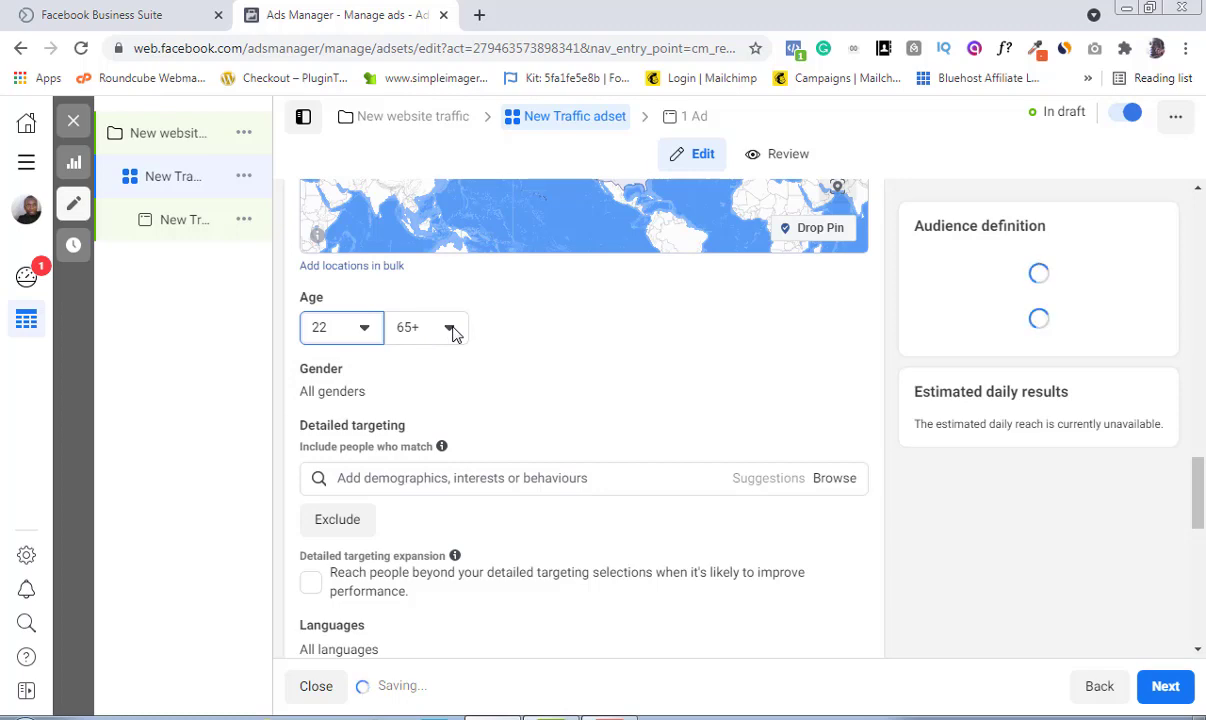
{"action": "left_click", "coordinate": [452, 330]}
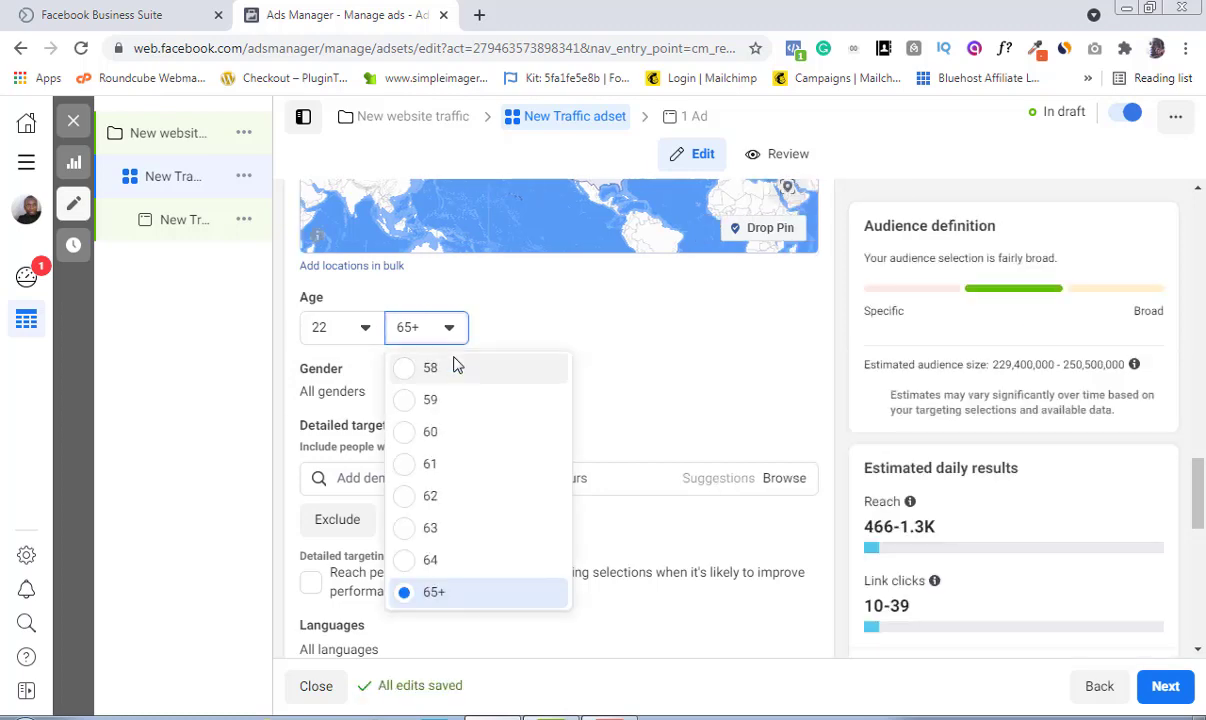
{"action": "scroll", "coordinate": [455, 365], "scroll_direction": "up", "scroll_amount": 3}
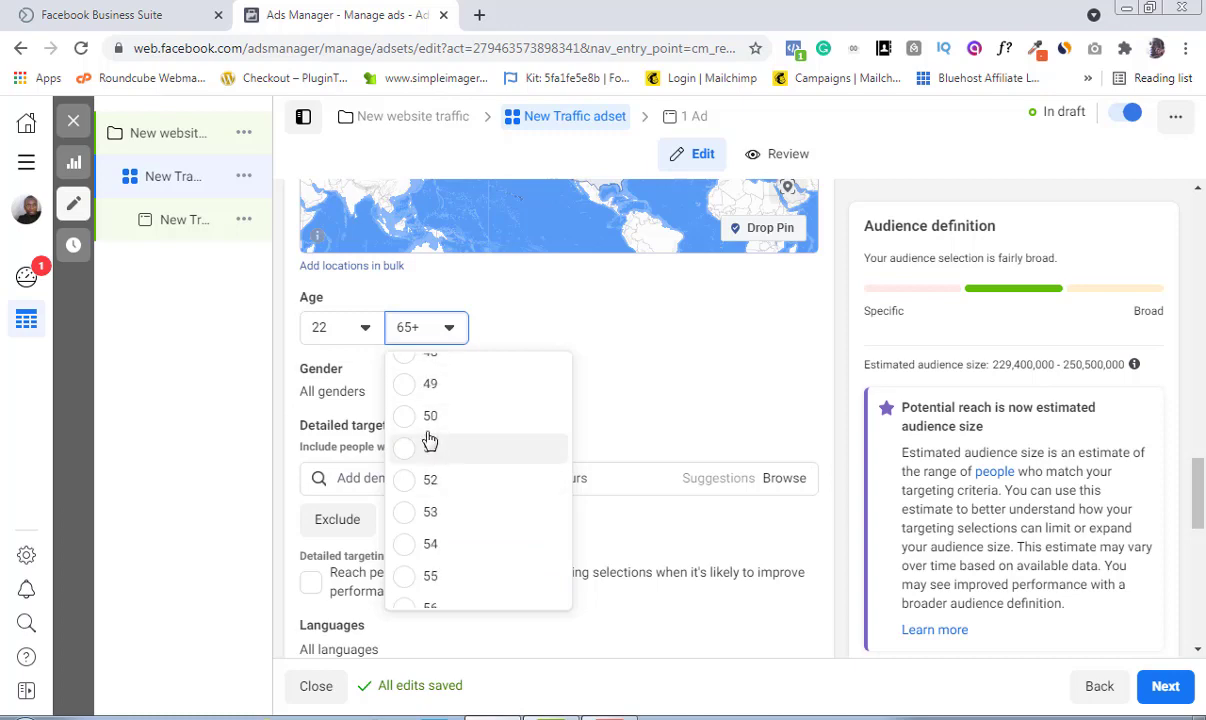
{"action": "left_click", "coordinate": [418, 425]}
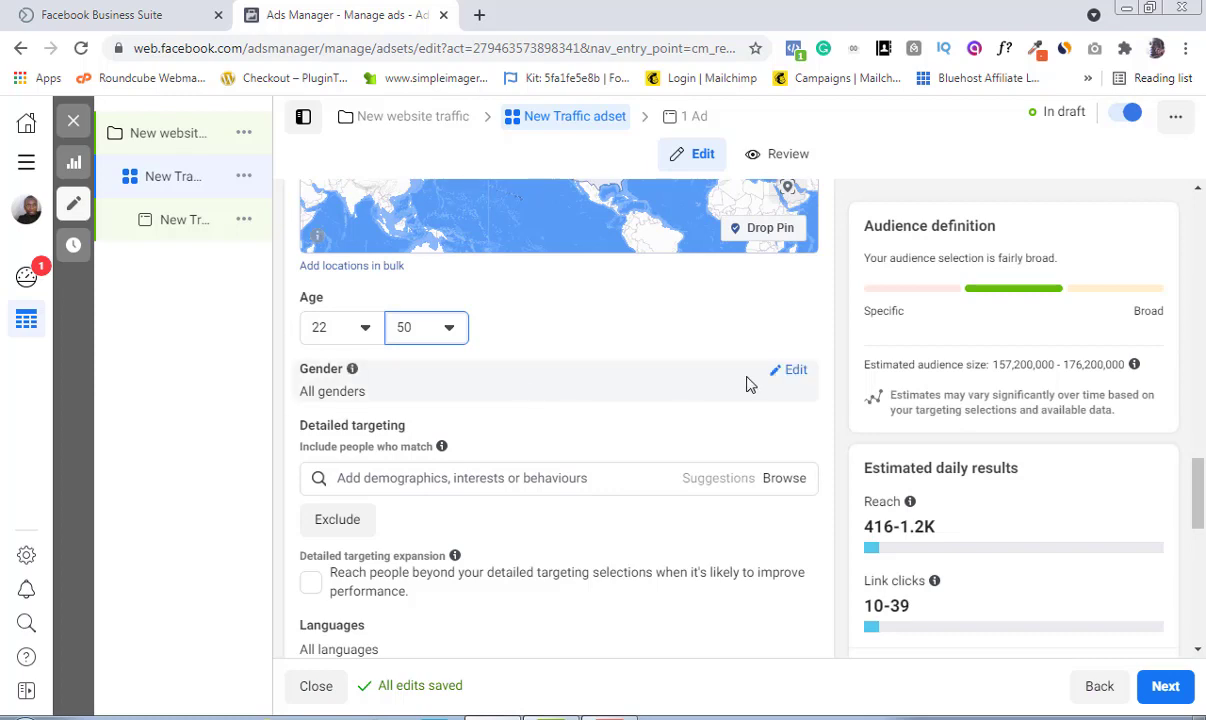
Step: Expand the gender options and scroll through the audience section
{"action": "left_click", "coordinate": [790, 371]}
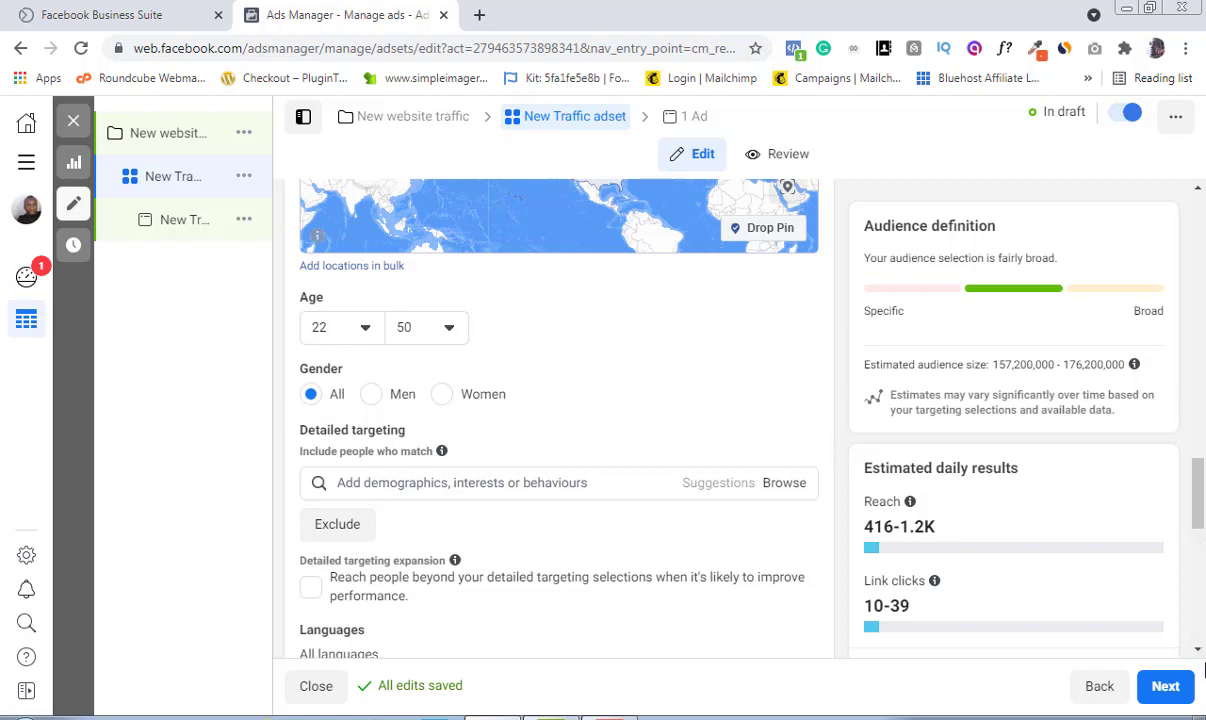
{"action": "left_click", "coordinate": [1199, 650]}
{"action": "left_click", "coordinate": [1199, 650]}
{"action": "left_click", "coordinate": [1199, 650]}
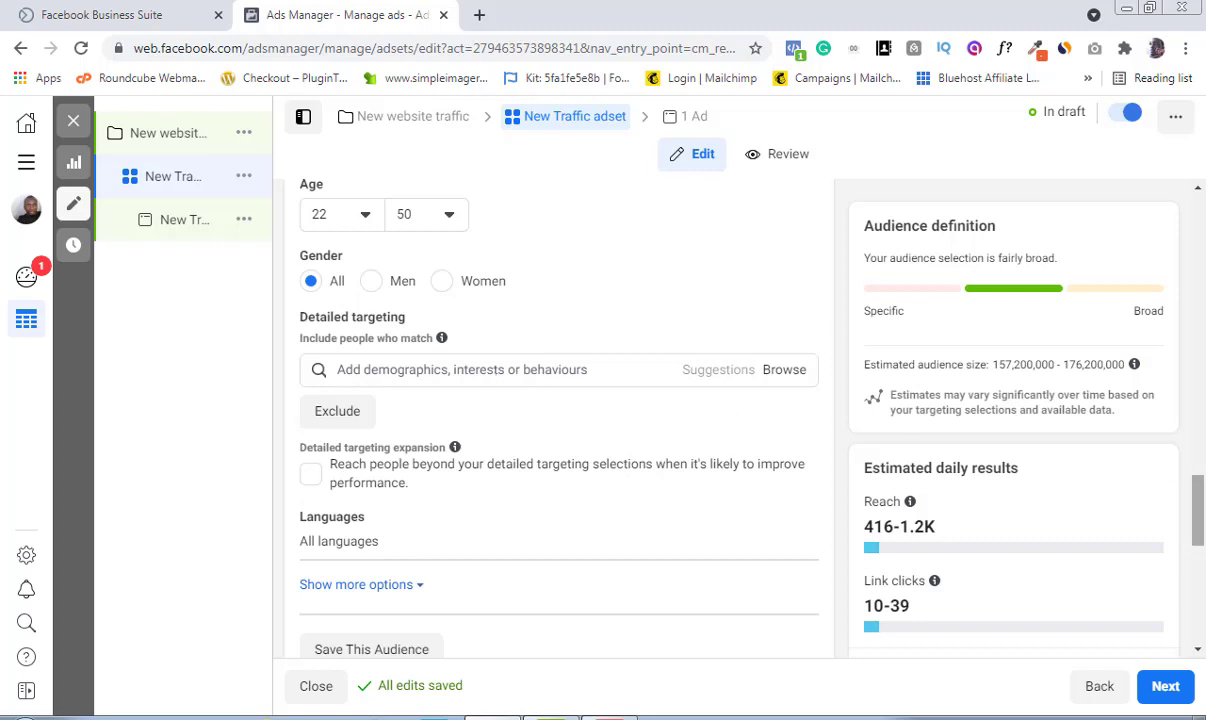
{"action": "mouse_move", "coordinate": [1200, 512]}
{"action": "left_mouse_down"}
{"action": "mouse_move", "coordinate": [1203, 615]}
{"action": "mouse_move", "coordinate": [1200, 518]}
{"action": "mouse_move", "coordinate": [1200, 533]}
{"action": "left_mouse_up"}
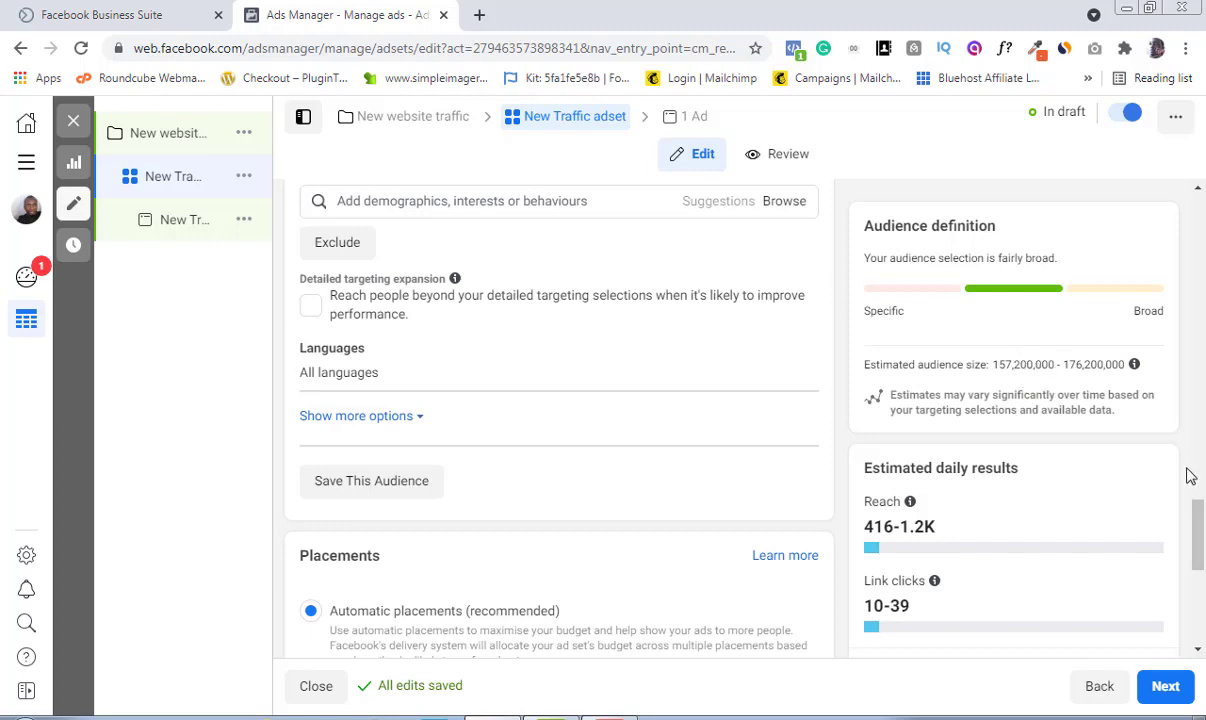
{"action": "left_click_drag", "start_coordinate": [1200, 523], "coordinate": [1200, 500]}
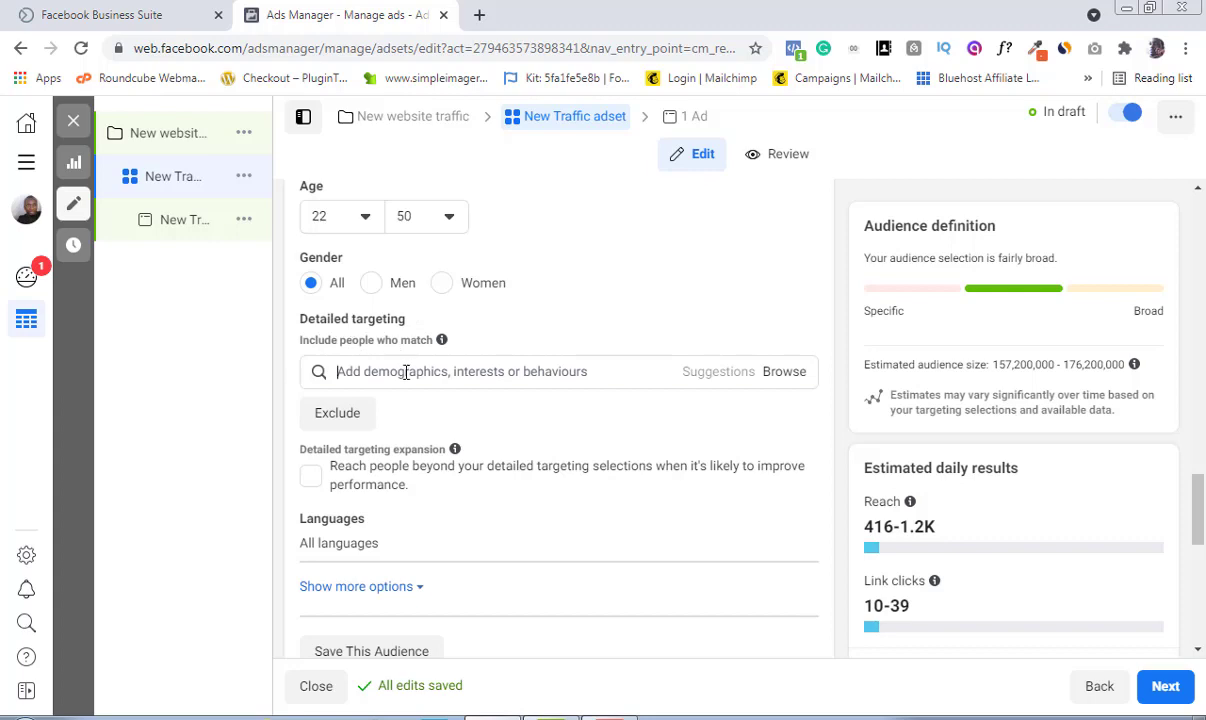
Step: Search detailed targeting for bloggers and add the Blog interest
{"action": "left_click", "coordinate": [406, 371]}
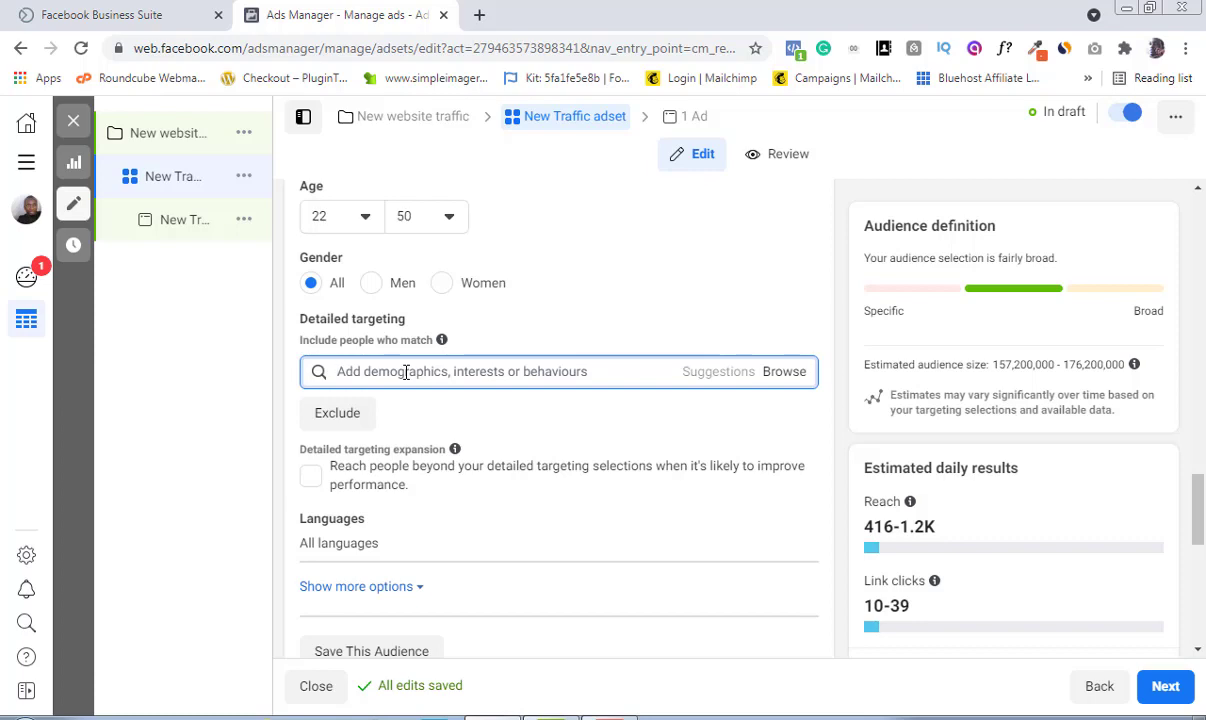
{"action": "type", "text": "b"}
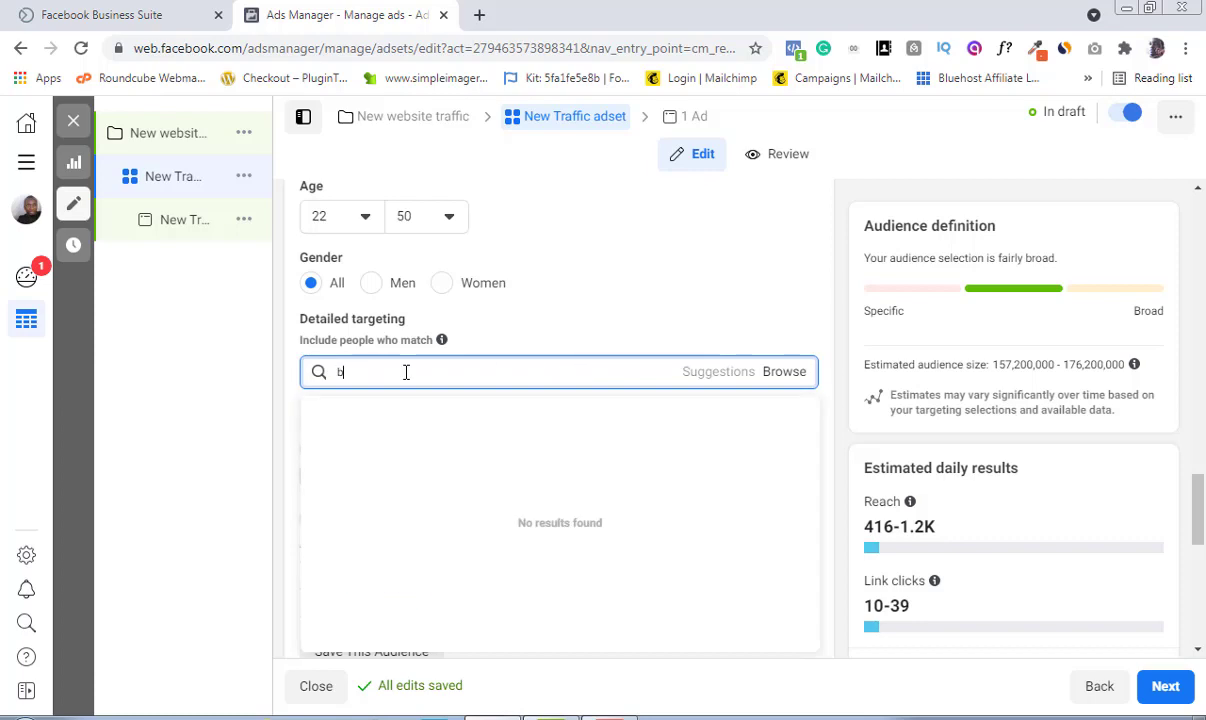
{"action": "type", "text": "loggers"}
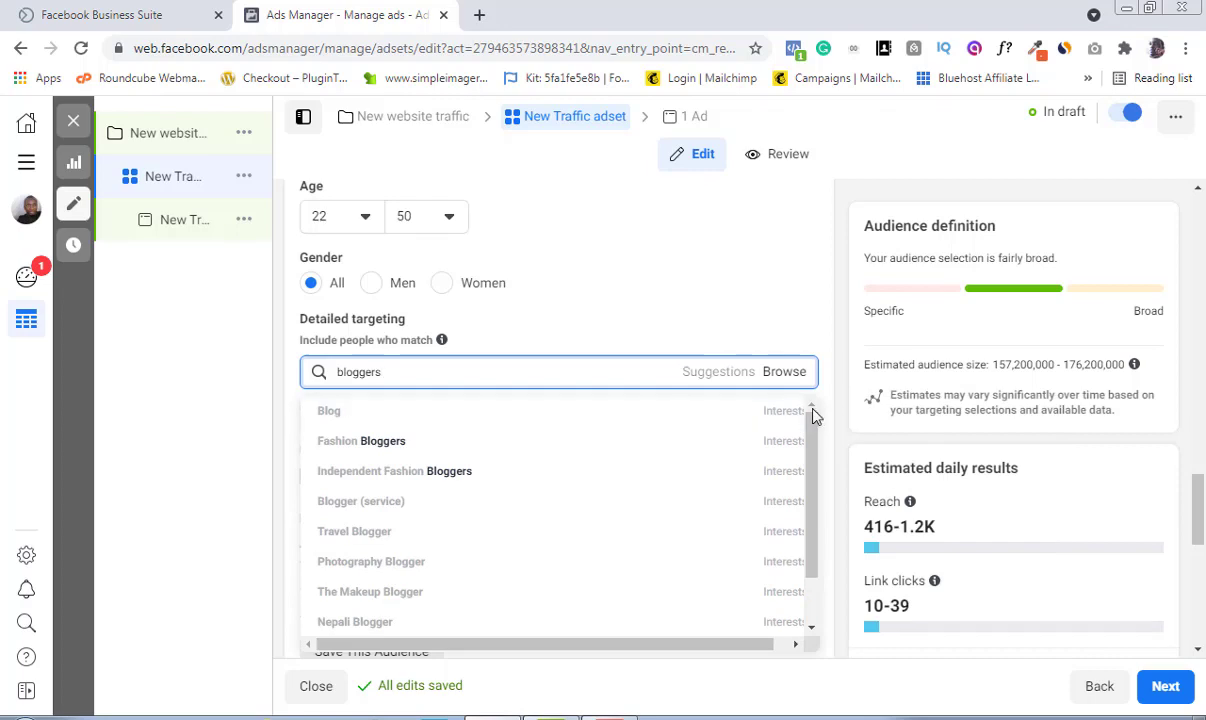
{"action": "mouse_move", "coordinate": [694, 417]}
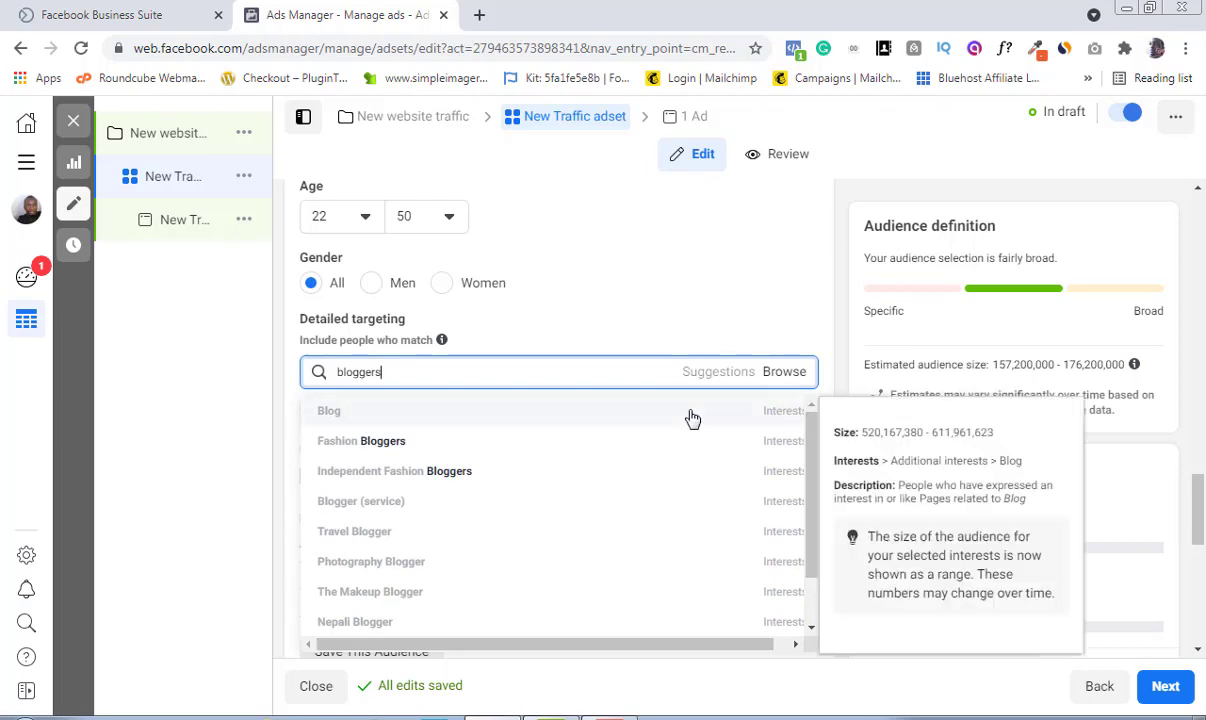
{"action": "left_click", "coordinate": [567, 413]}
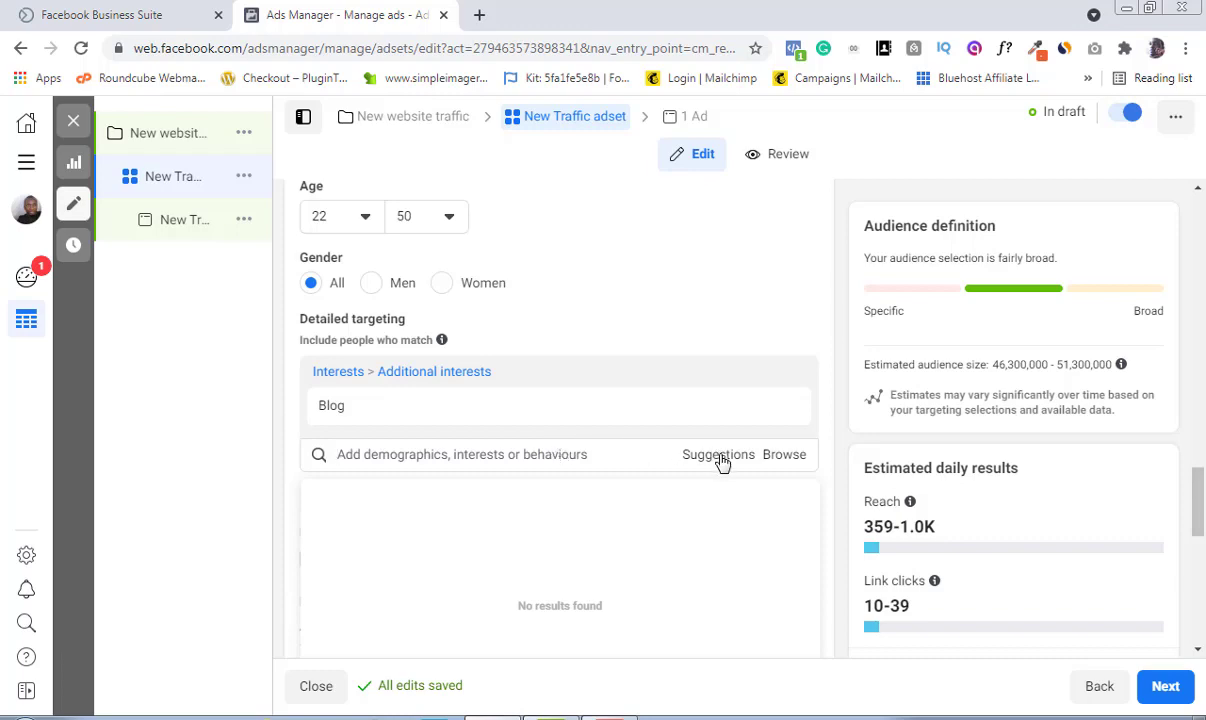
Step: Browse the detailed targeting suggestions list
{"action": "left_click", "coordinate": [720, 458]}
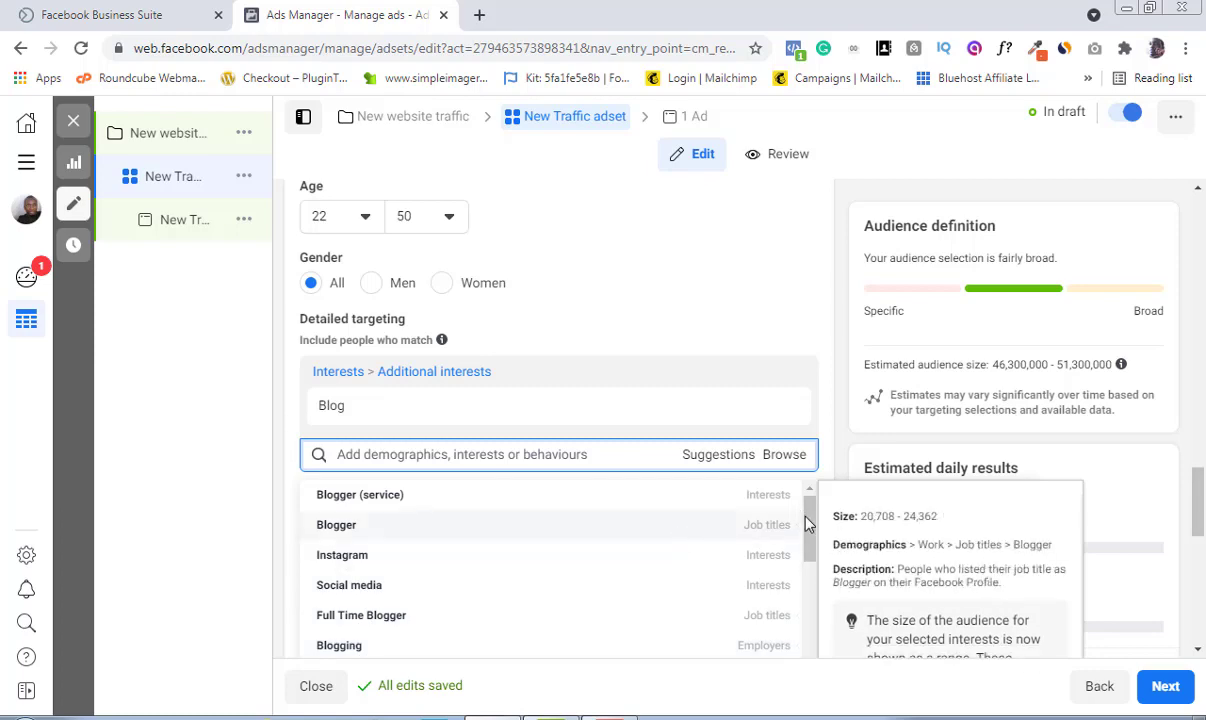
{"action": "left_click_drag", "start_coordinate": [808, 527], "coordinate": [809, 562]}
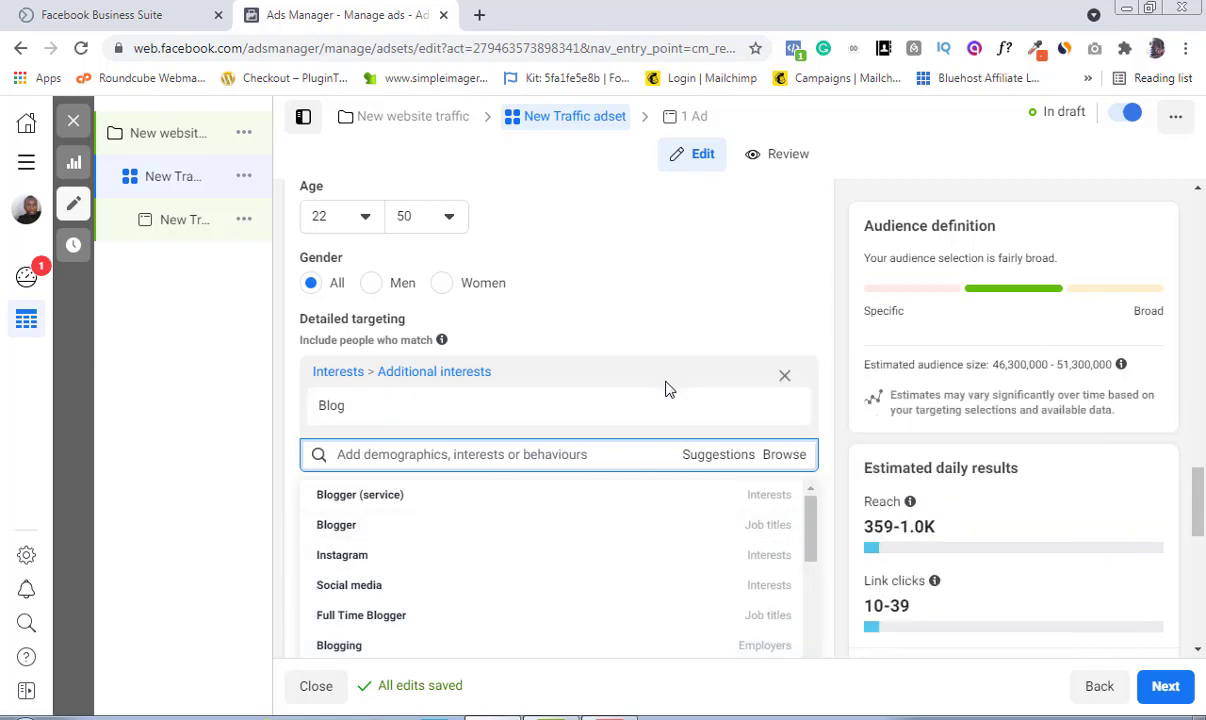
{"action": "mouse_move", "coordinate": [673, 400]}
{"action": "mouse_move", "coordinate": [452, 566]}
{"action": "mouse_move", "coordinate": [497, 595]}
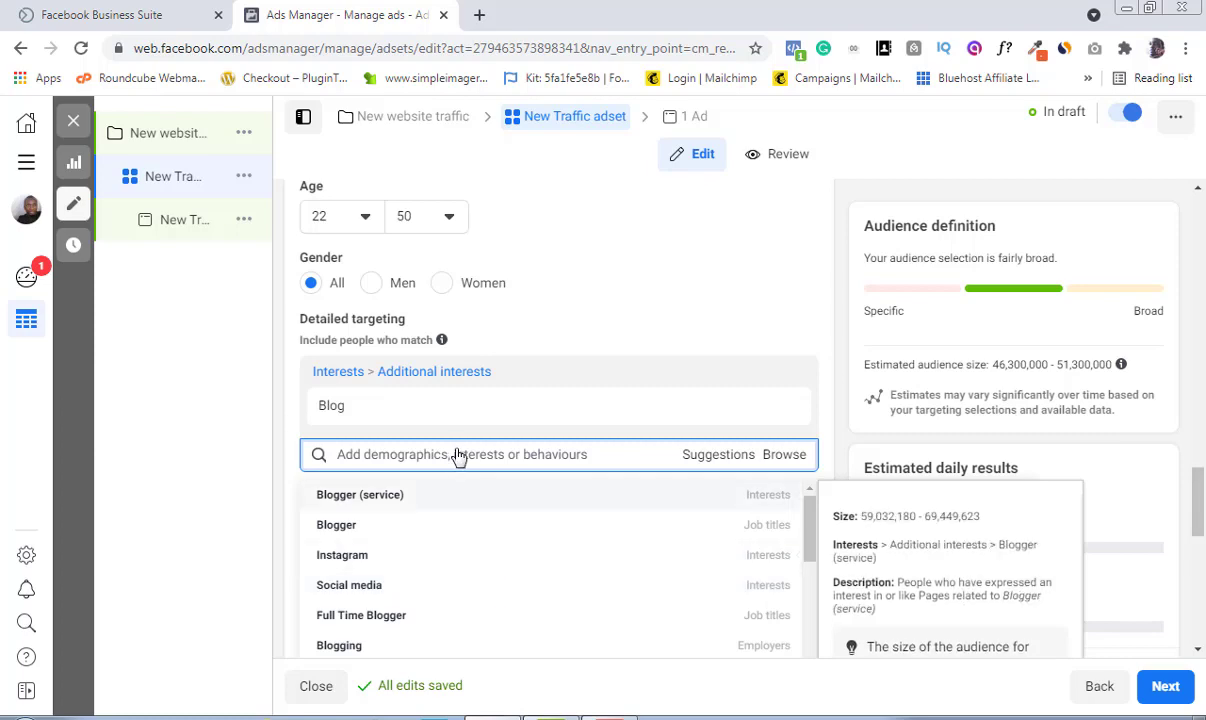
{"action": "mouse_move", "coordinate": [357, 398]}
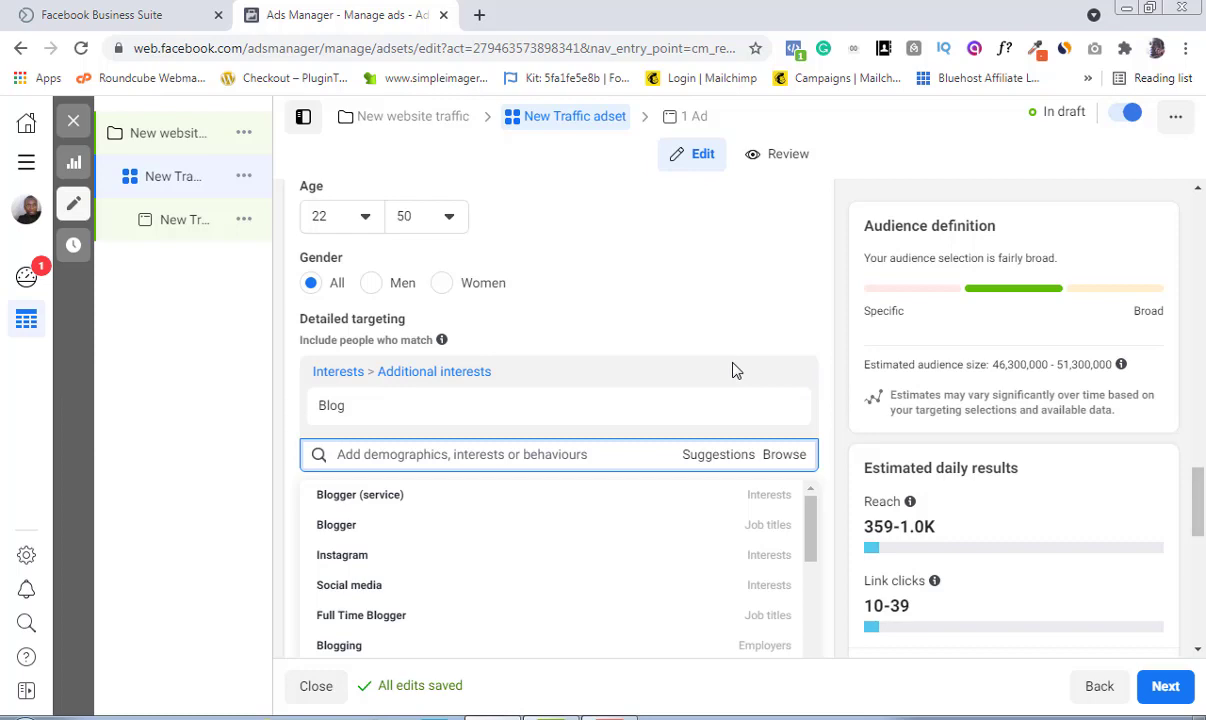
{"action": "left_click", "coordinate": [719, 288]}
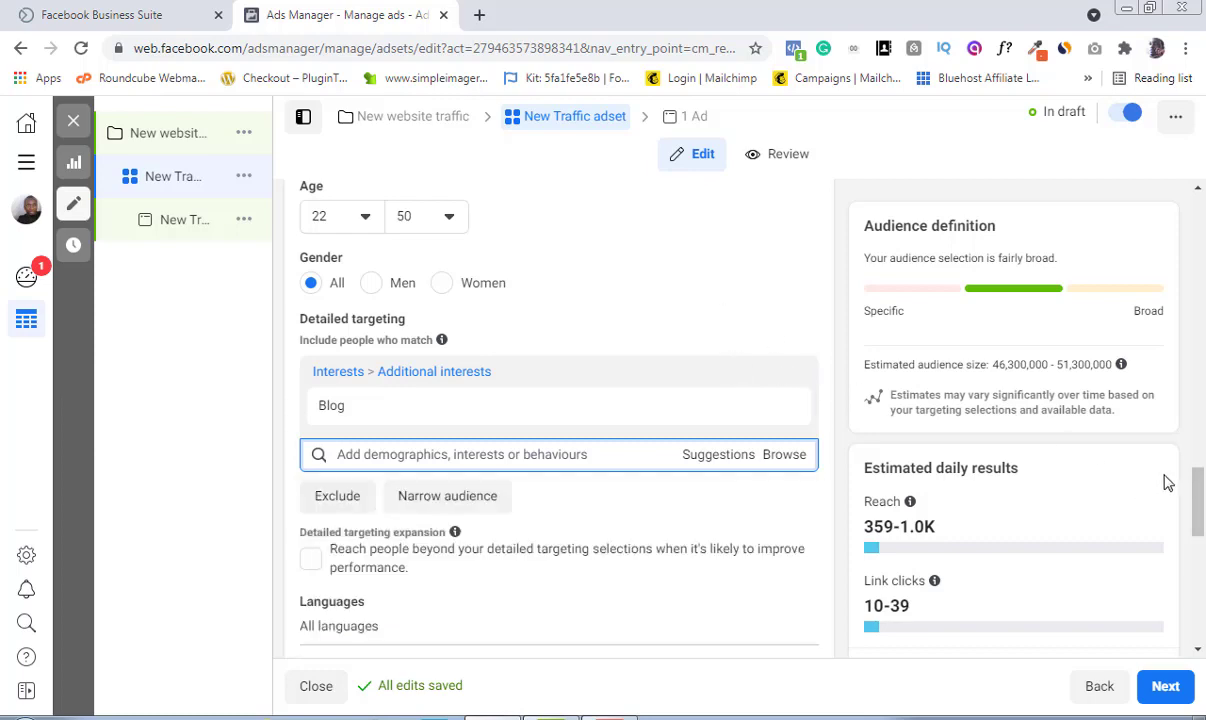
Step: Narrow the audience so people must also match the WordPress interest
{"action": "left_click_drag", "start_coordinate": [1200, 498], "coordinate": [1200, 530]}
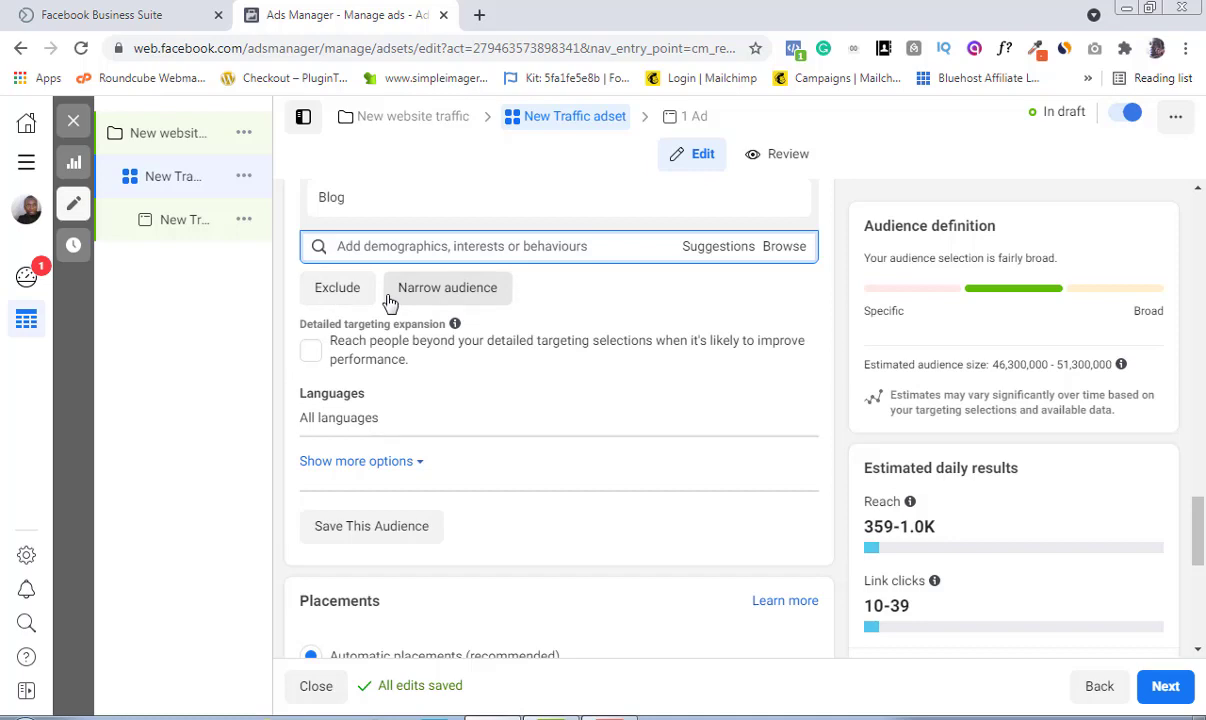
{"action": "mouse_move", "coordinate": [335, 200]}
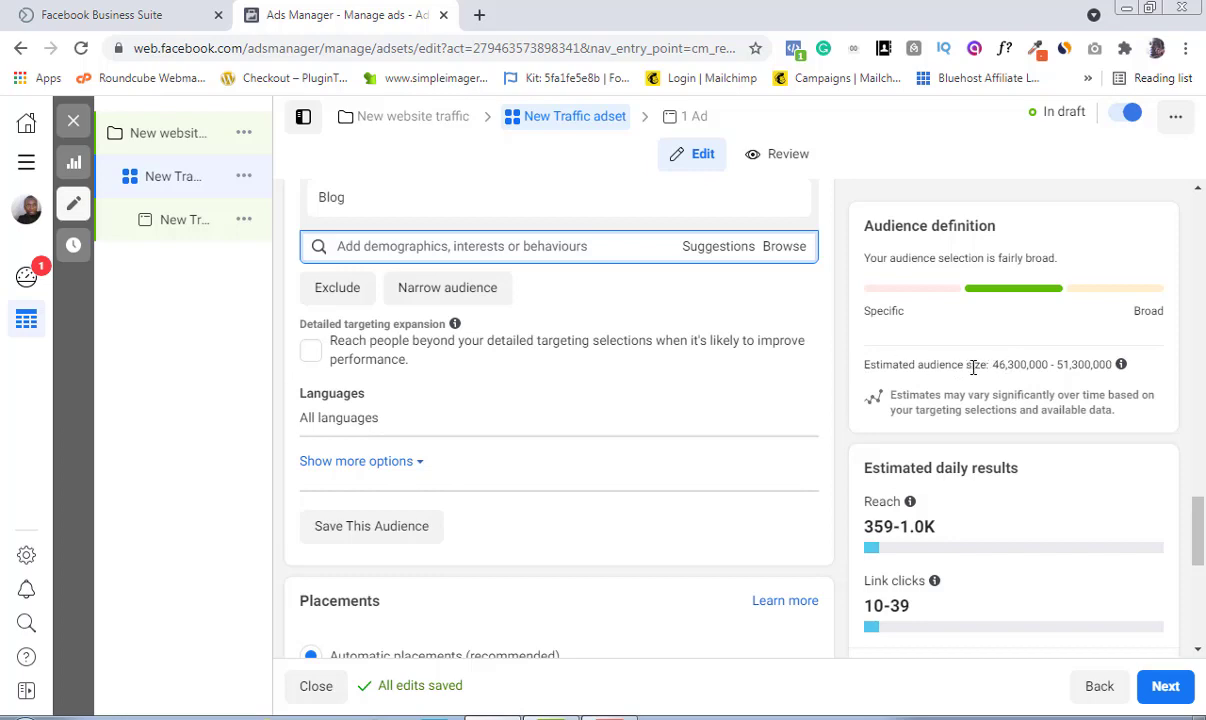
{"action": "left_click", "coordinate": [450, 296]}
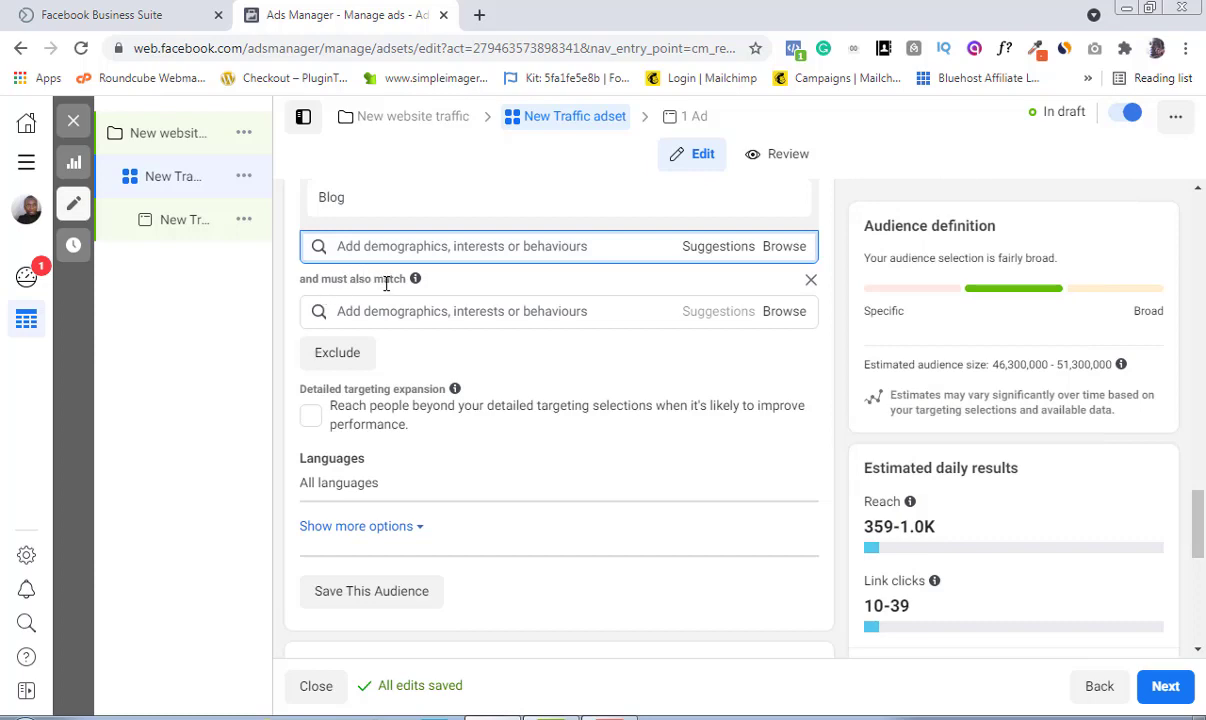
{"action": "left_click", "coordinate": [430, 310]}
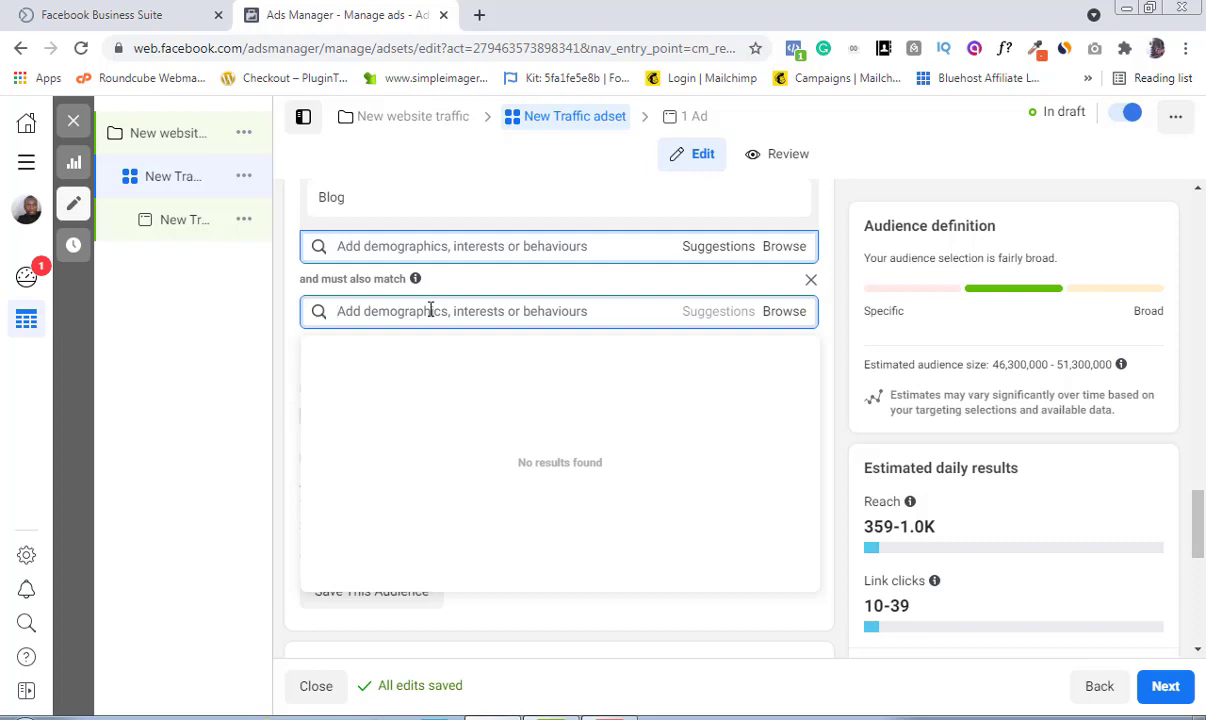
{"action": "type", "text": "we"}
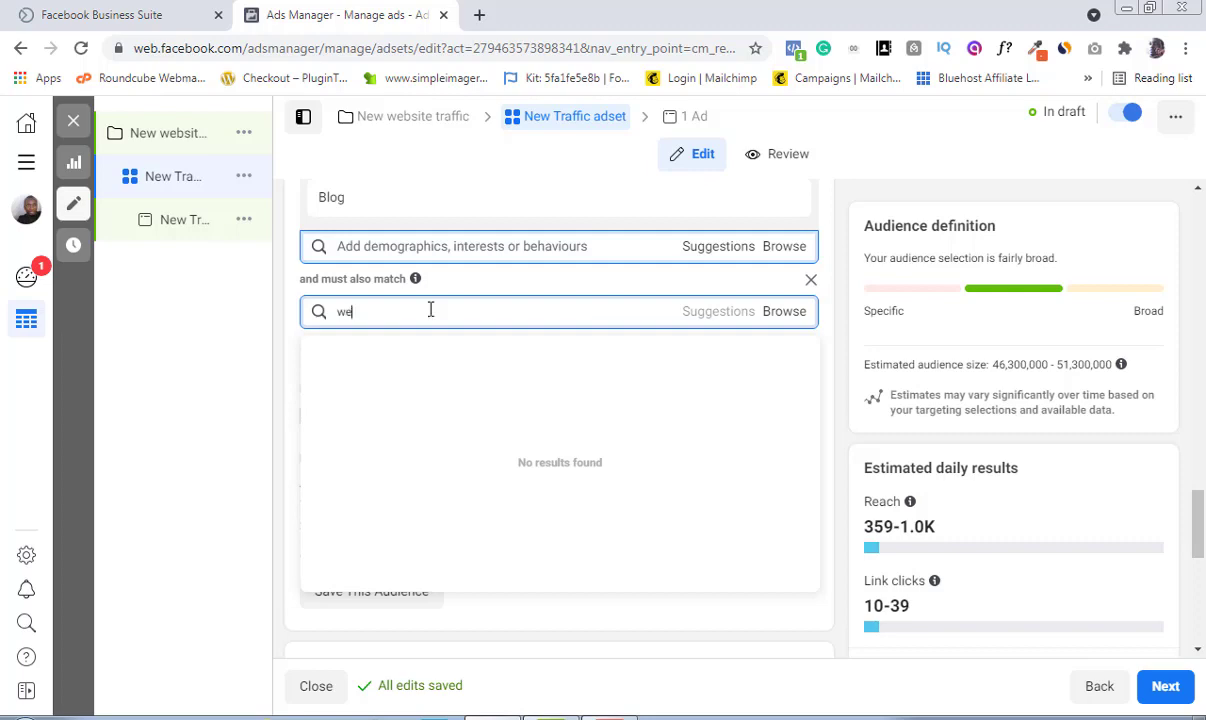
{"action": "type", "text": "ord"}
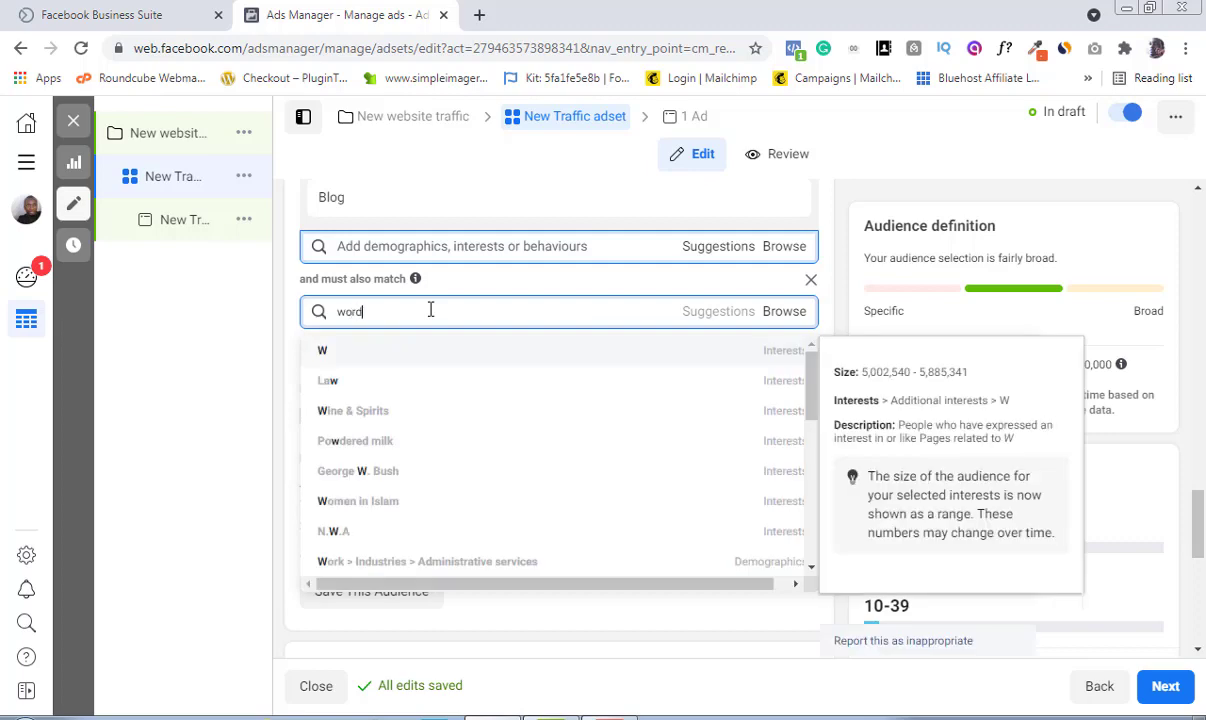
{"action": "type", "text": "press"}
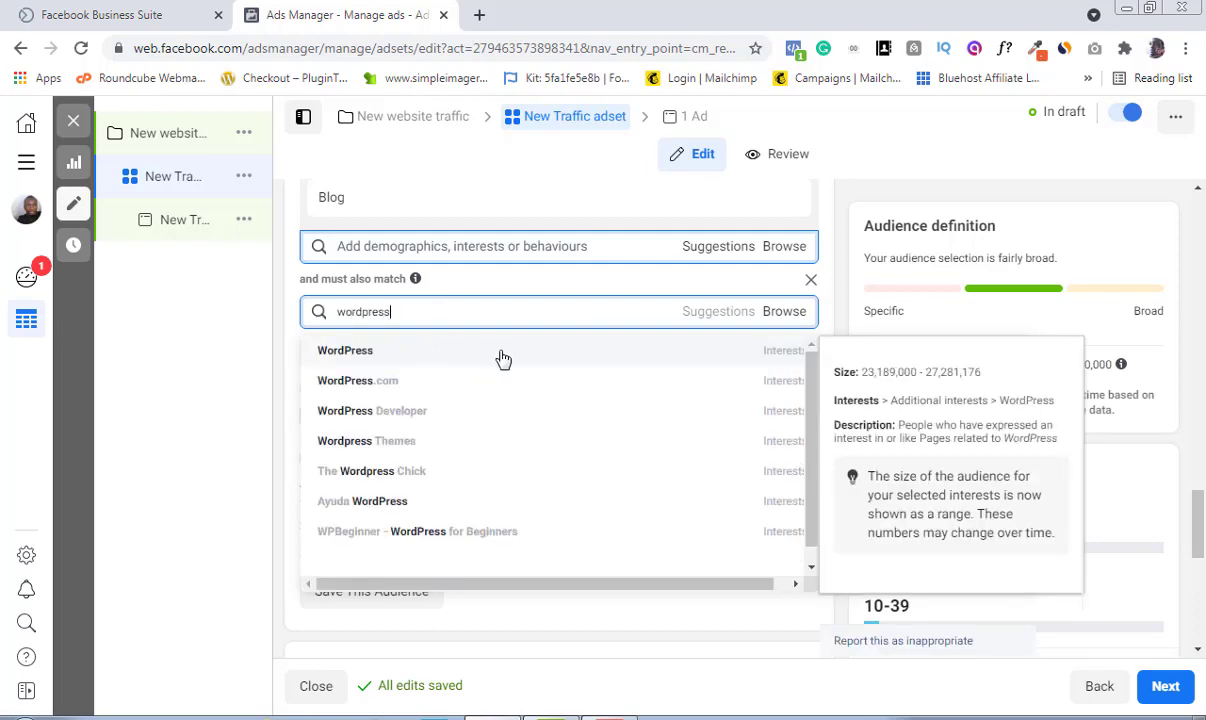
{"action": "left_click", "coordinate": [419, 352]}
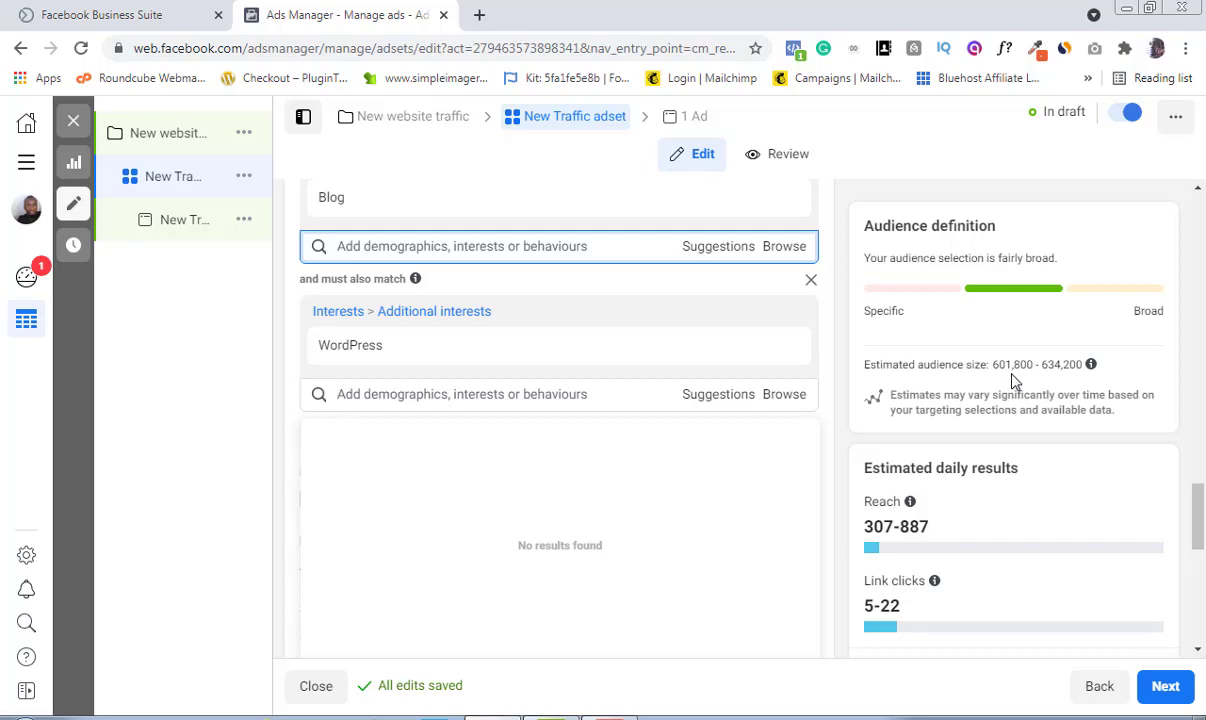
Step: Switch the ad set's placements to Manual placements
{"action": "mouse_move", "coordinate": [362, 212]}
{"action": "mouse_move", "coordinate": [628, 367]}
{"action": "mouse_move", "coordinate": [608, 342]}
{"action": "mouse_move", "coordinate": [350, 370]}
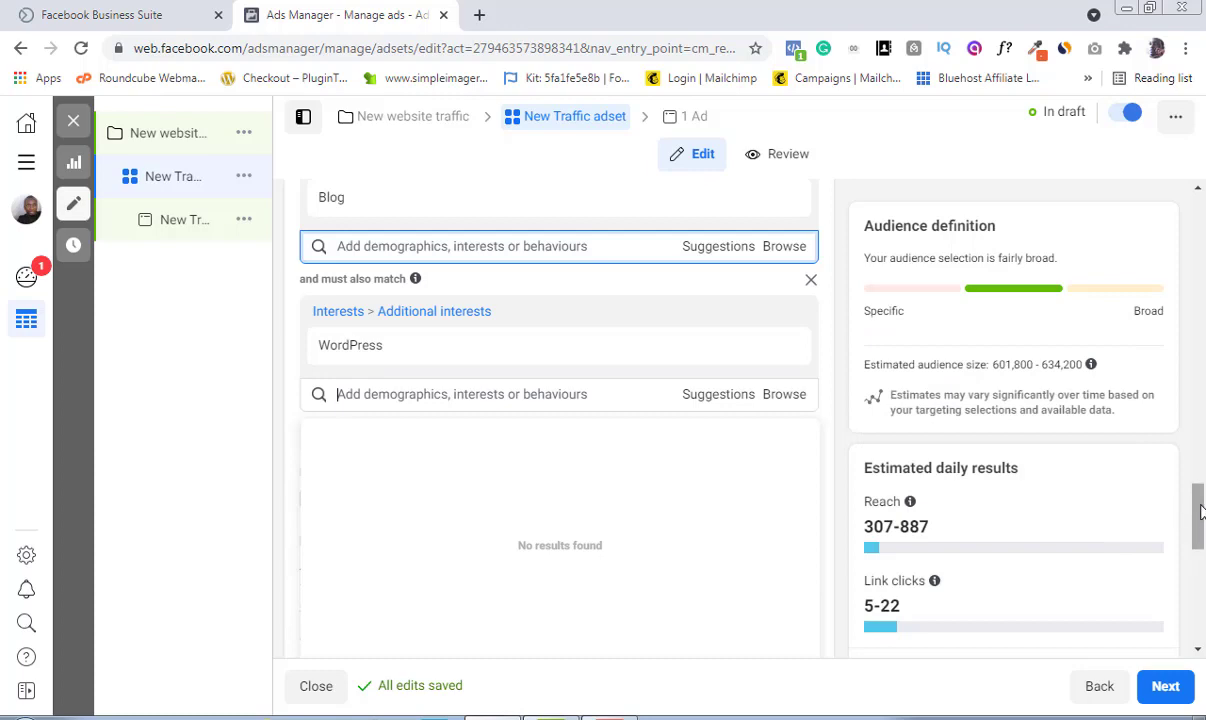
{"action": "left_click_drag", "start_coordinate": [1200, 512], "coordinate": [1200, 545]}
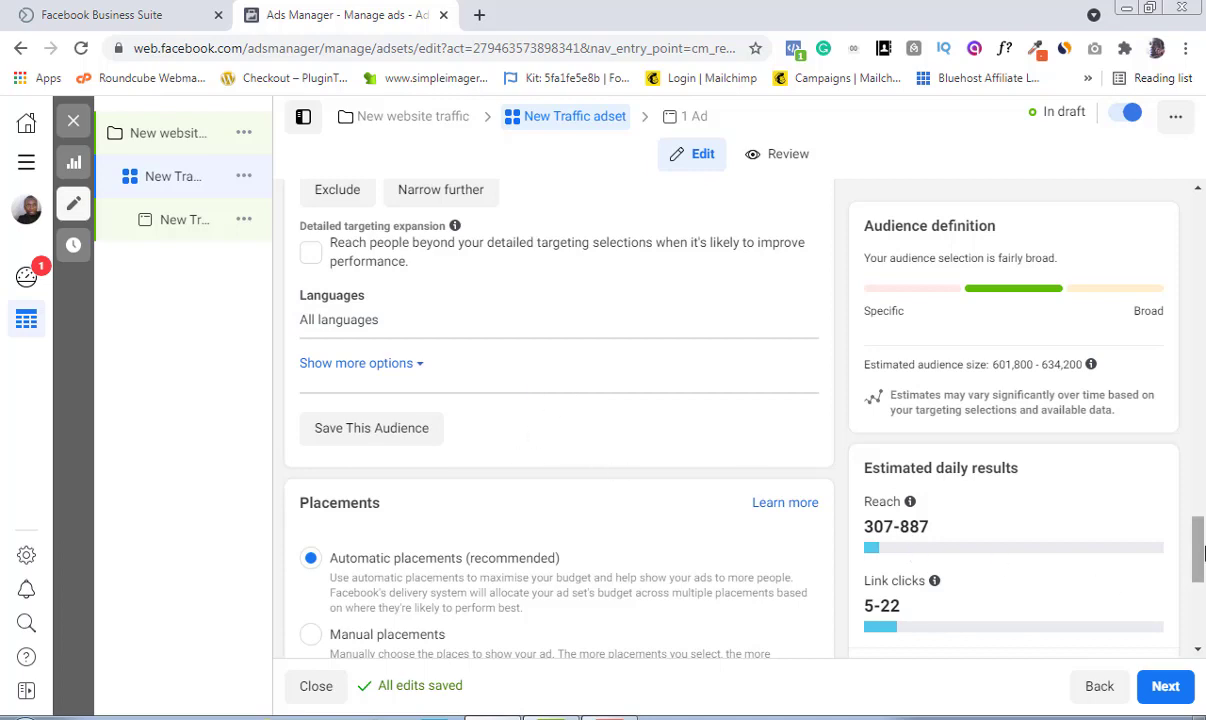
{"action": "left_click_drag", "start_coordinate": [1199, 547], "coordinate": [1199, 582]}
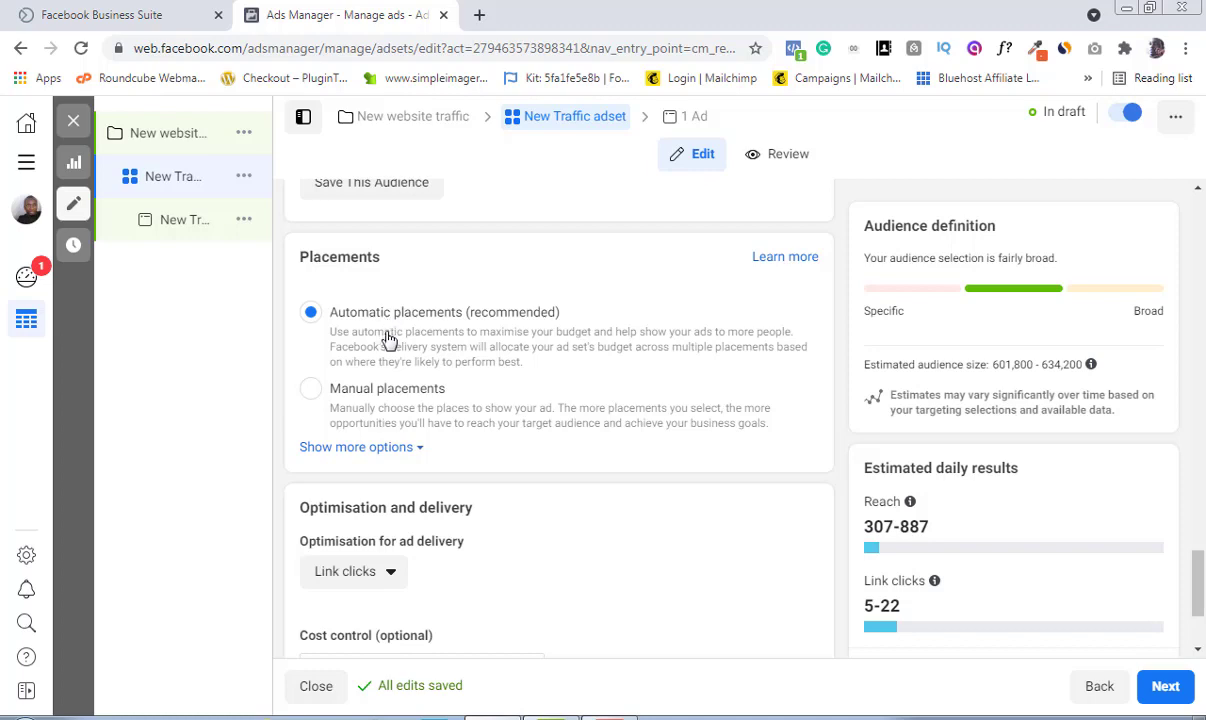
{"action": "left_click", "coordinate": [311, 392]}
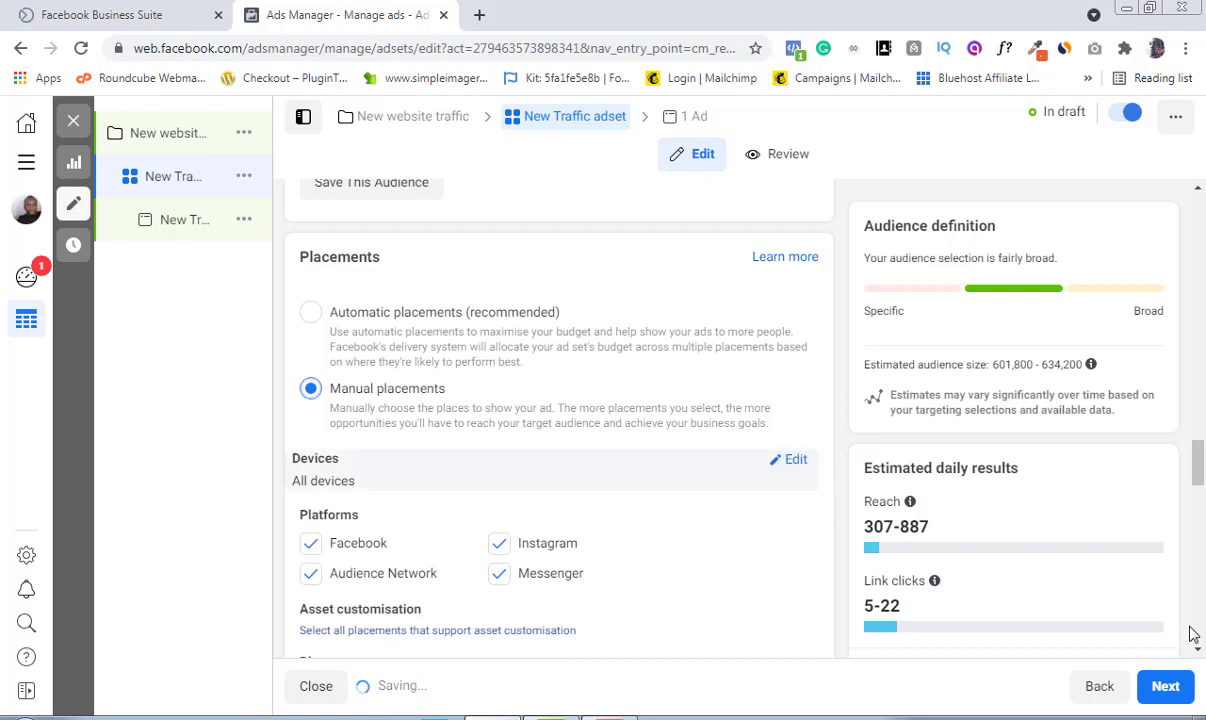
Step: Remove the Audience Network and Messenger platforms from the placements
{"action": "scroll", "coordinate": [1197, 648], "scroll_direction": "down", "scroll_amount": 1}
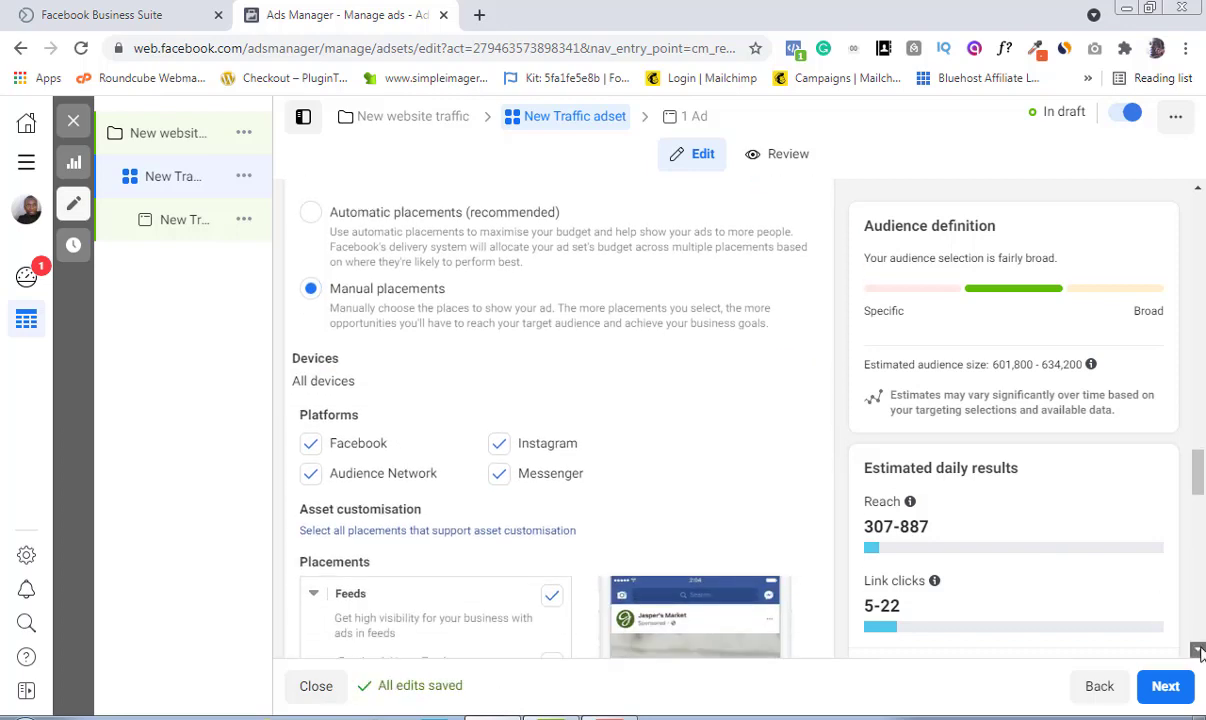
{"action": "scroll", "coordinate": [1197, 650], "scroll_direction": "down", "scroll_amount": 1}
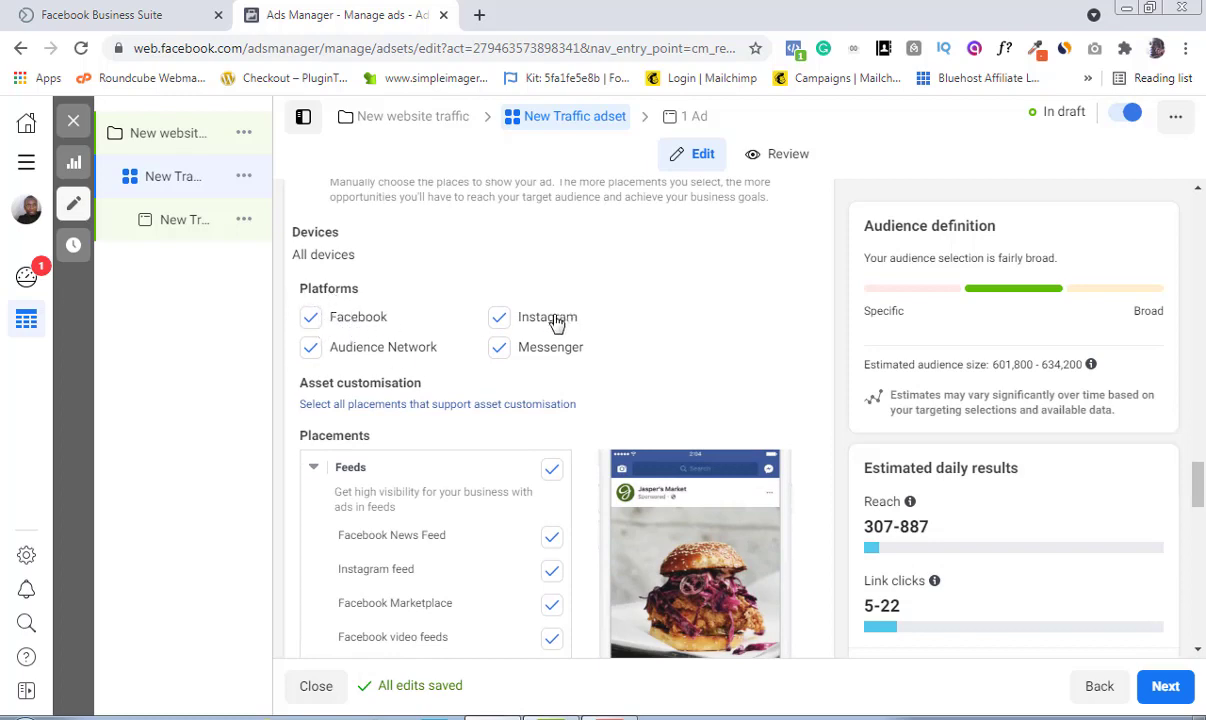
{"action": "left_click", "coordinate": [311, 350]}
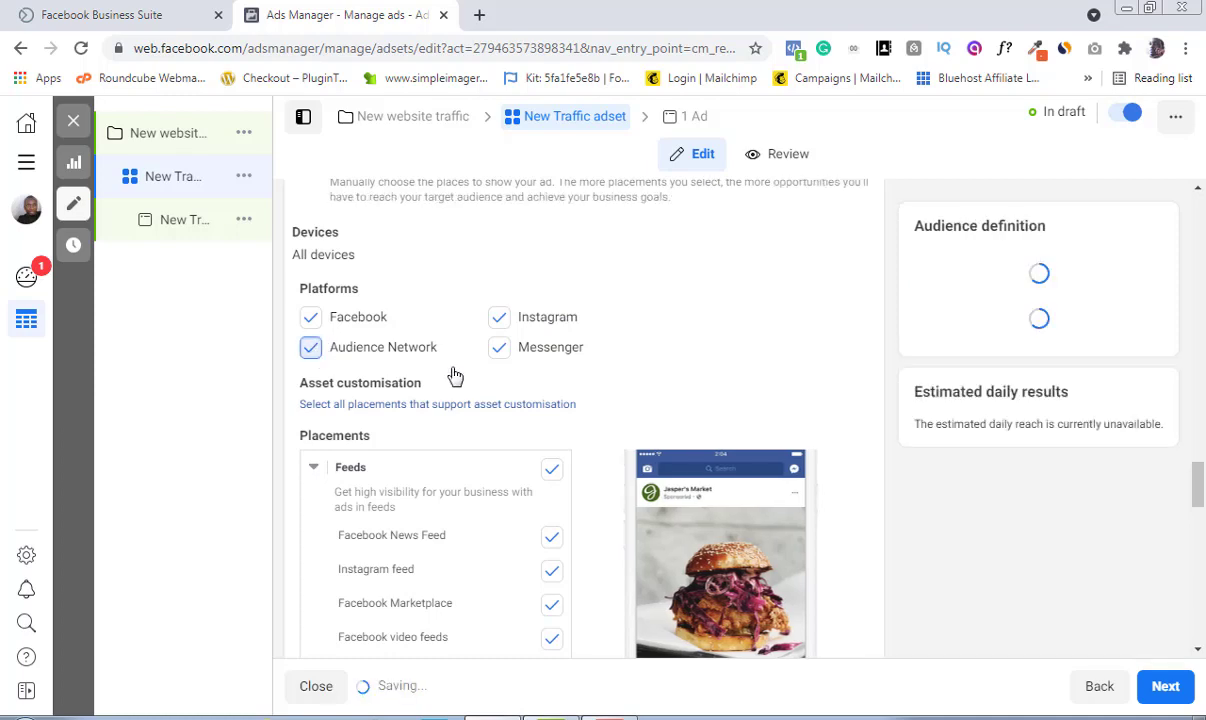
{"action": "left_click", "coordinate": [500, 349]}
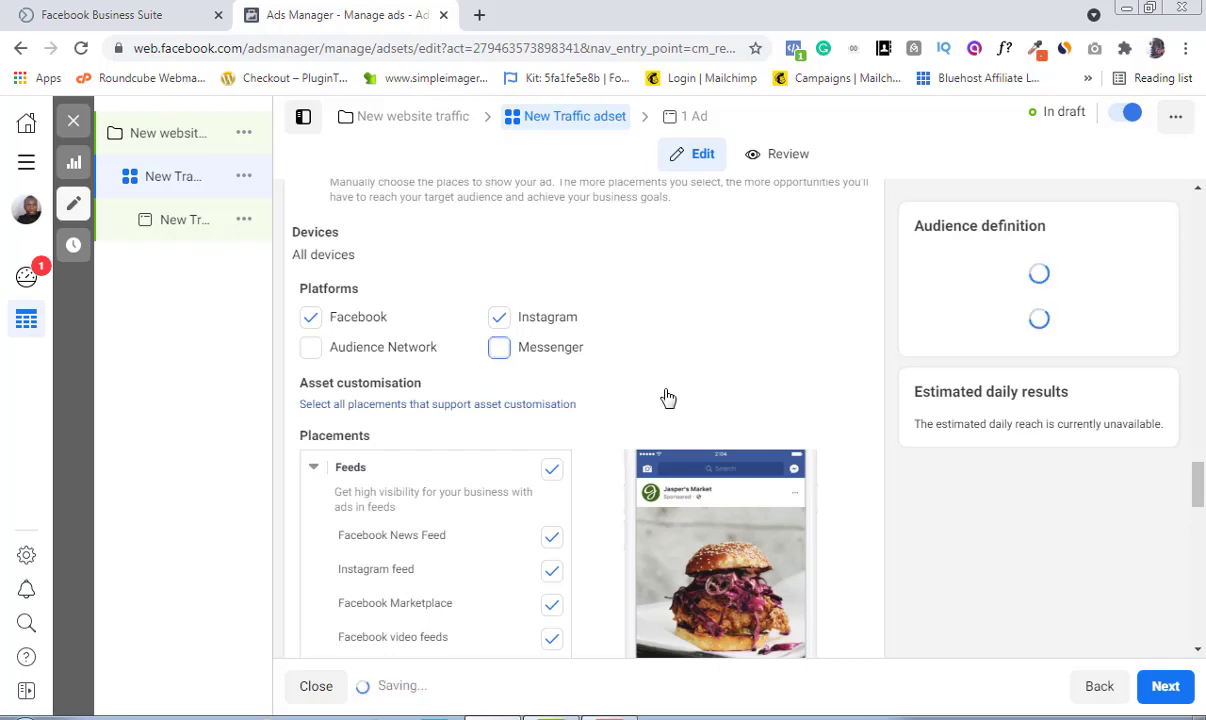
Step: Deselect the Facebook Marketplace, video feeds, right column, Instagram Explore, Instagram Shop and groups feed placements
{"action": "left_click", "coordinate": [1198, 650]}
{"action": "left_click", "coordinate": [1198, 652]}
{"action": "left_click", "coordinate": [1198, 652]}
{"action": "left_click", "coordinate": [1198, 652]}
{"action": "left_click", "coordinate": [1198, 652]}
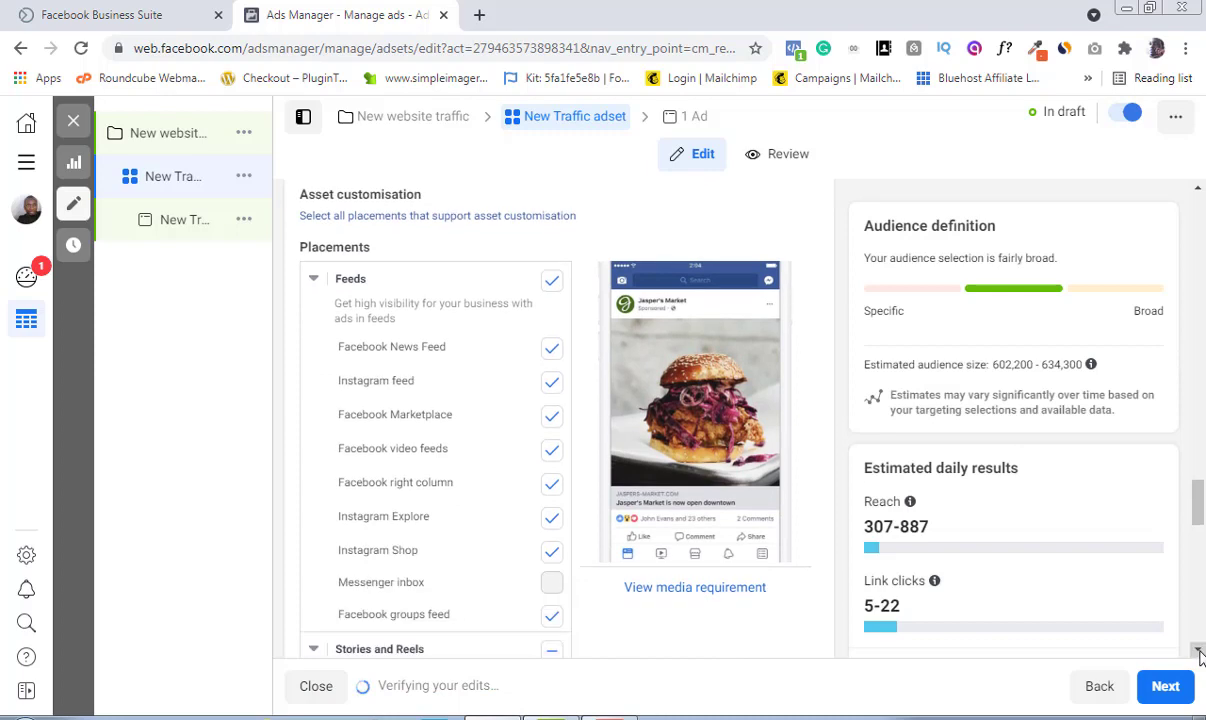
{"action": "left_click", "coordinate": [1198, 652]}
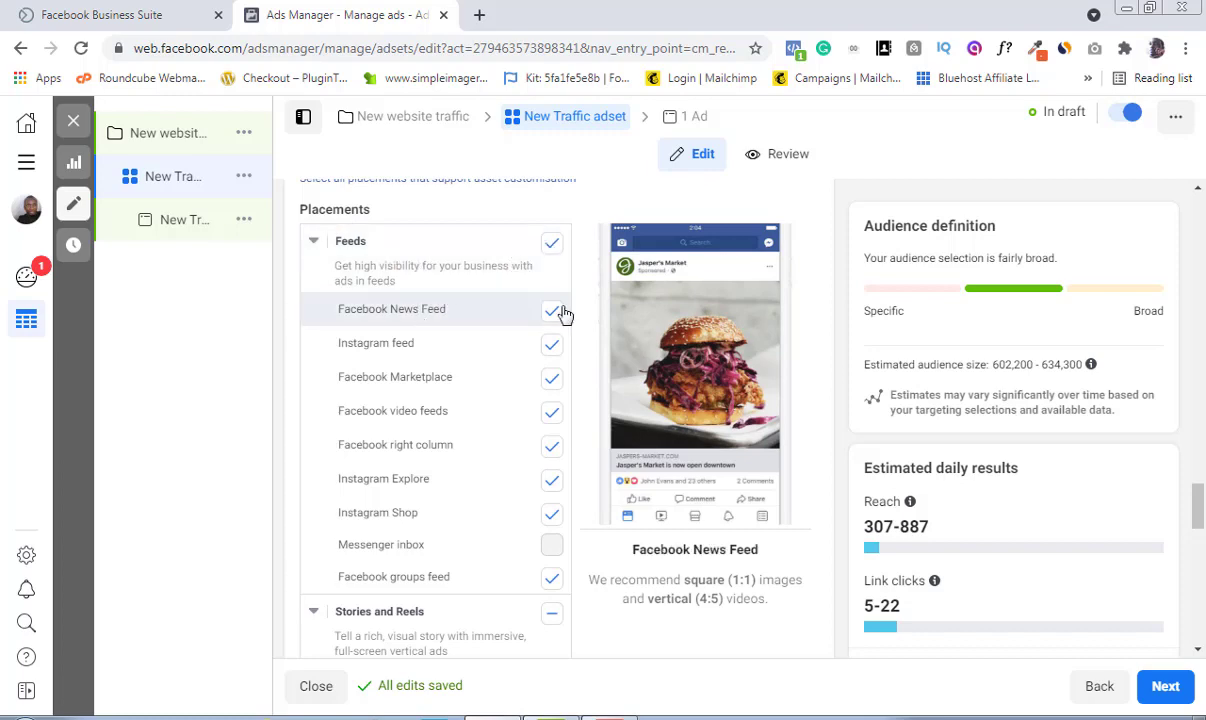
{"action": "left_click", "coordinate": [553, 381]}
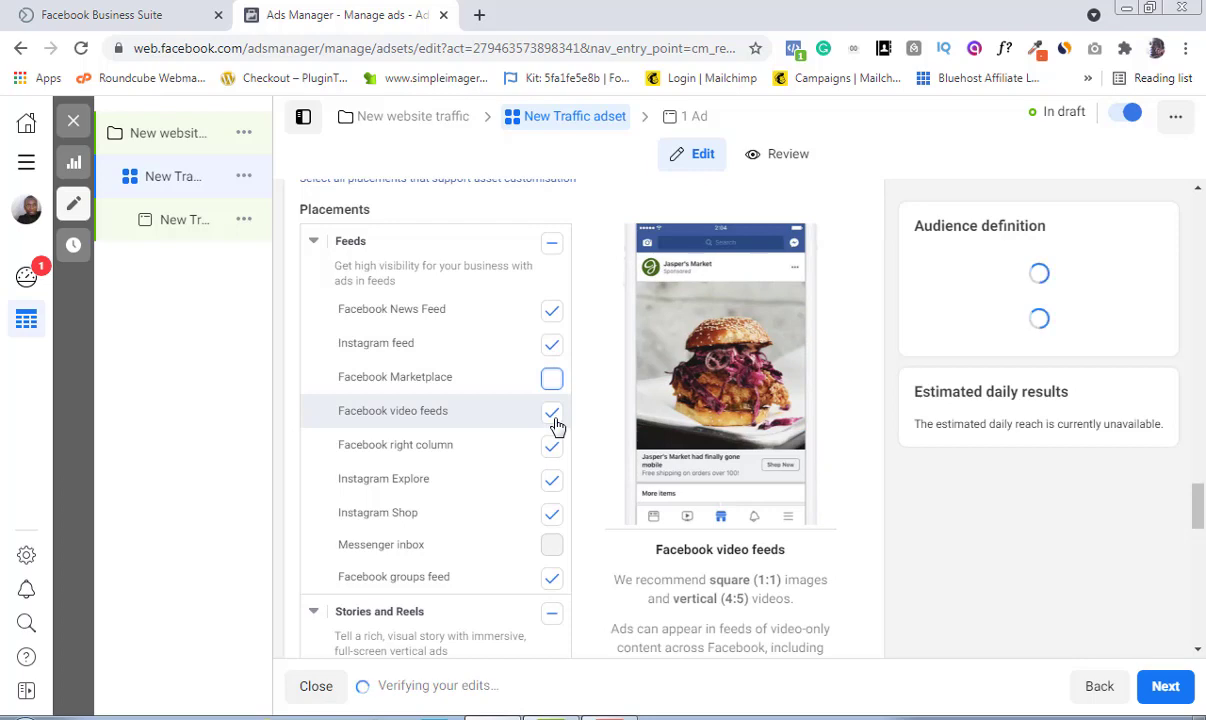
{"action": "left_click", "coordinate": [553, 418]}
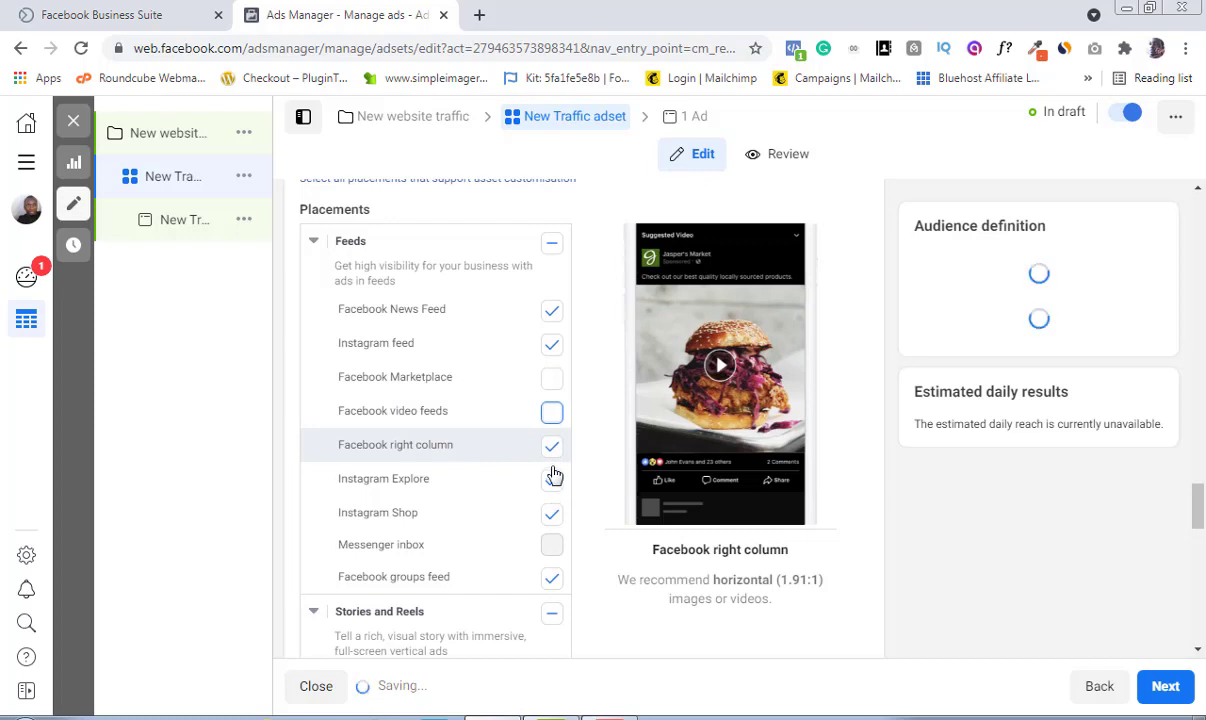
{"action": "left_click", "coordinate": [553, 449]}
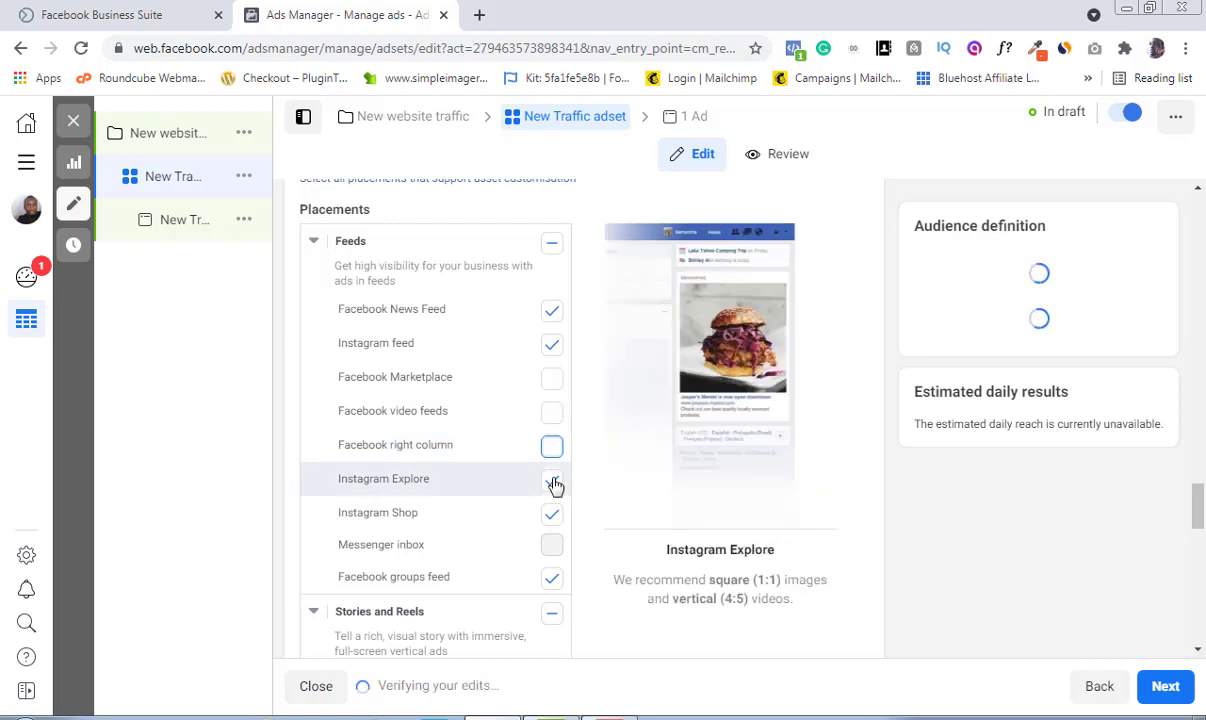
{"action": "left_click", "coordinate": [553, 482]}
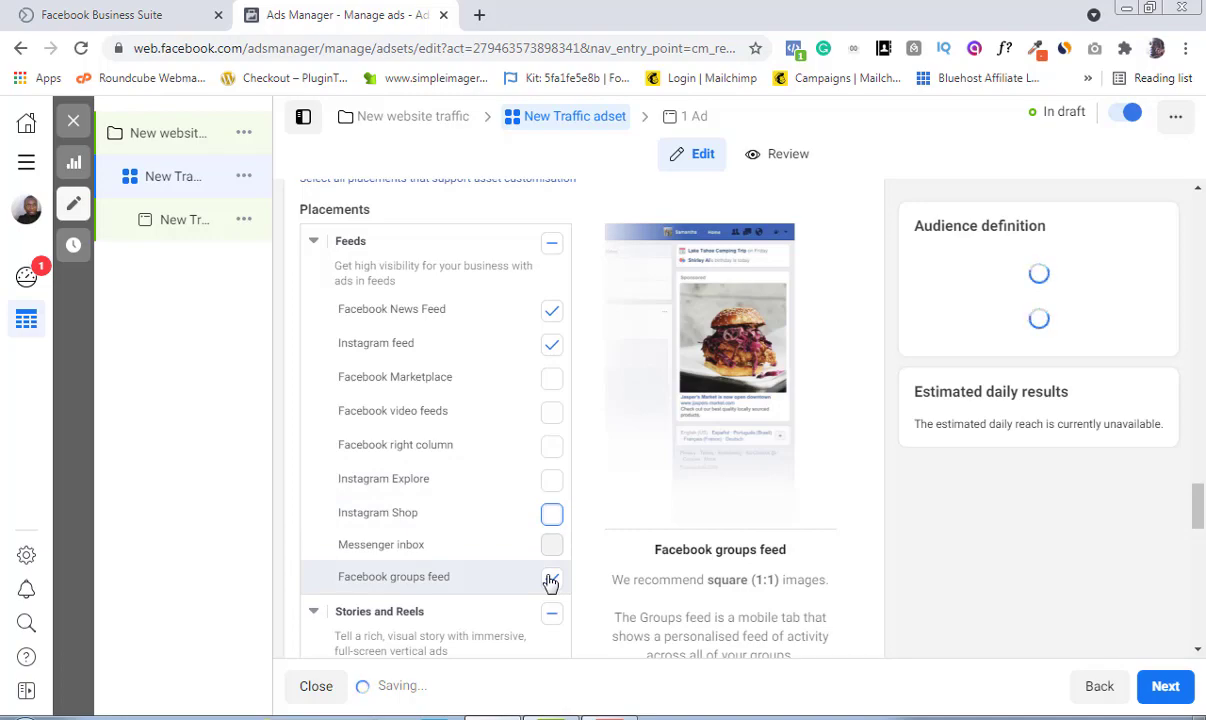
{"action": "left_click", "coordinate": [551, 581]}
Step: Deselect the Stories and Reels, In-stream, Search and In-article placement groups
{"action": "scroll", "coordinate": [1080, 628], "scroll_direction": "down", "scroll_amount": 3}
{"action": "left_click", "coordinate": [549, 420]}
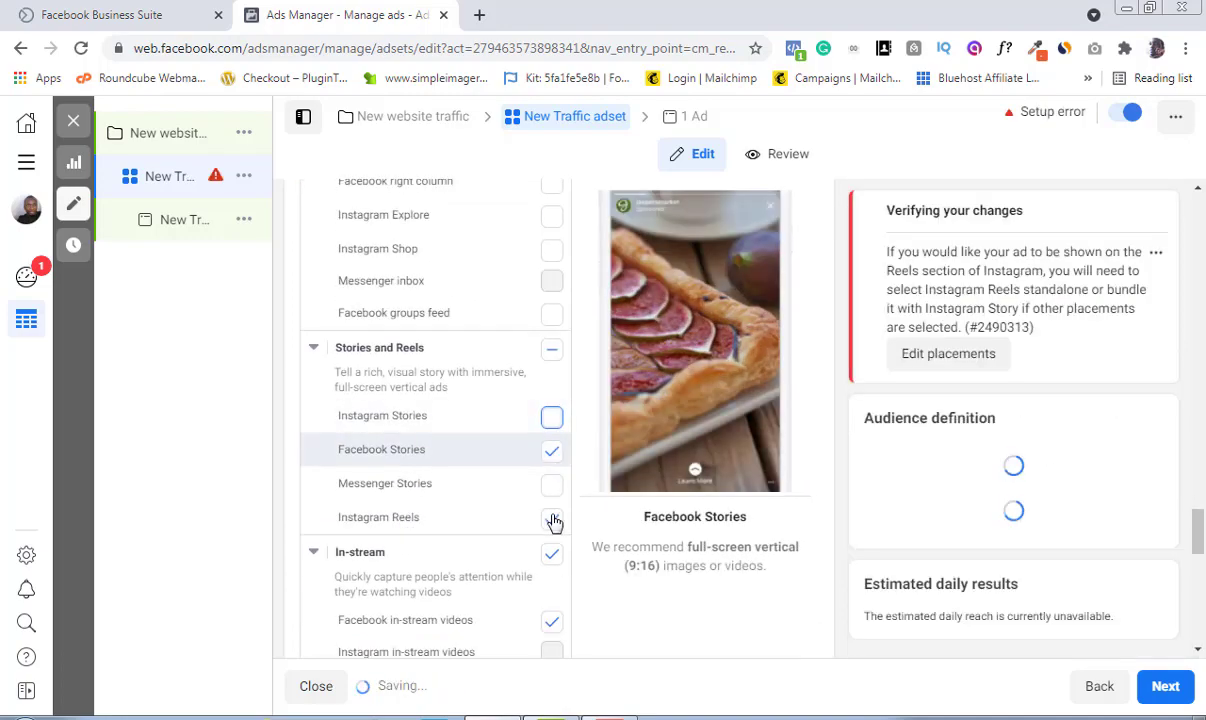
{"action": "left_click", "coordinate": [552, 452]}
{"action": "left_click", "coordinate": [554, 521]}
{"action": "left_click", "coordinate": [553, 555]}
{"action": "left_click", "coordinate": [1198, 650]}
{"action": "left_click", "coordinate": [552, 348]}
{"action": "left_click", "coordinate": [553, 546]}
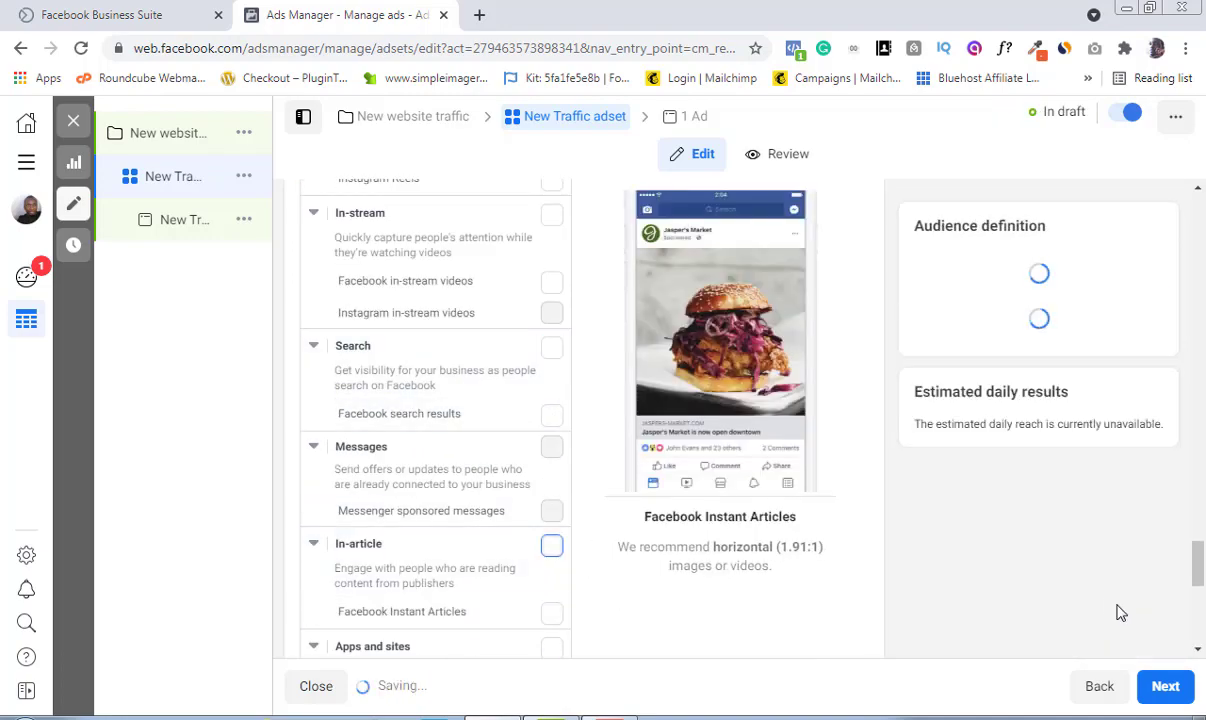
Step: Set the optimisation for ad delivery to Landing page views
{"action": "left_click", "coordinate": [1198, 650]}
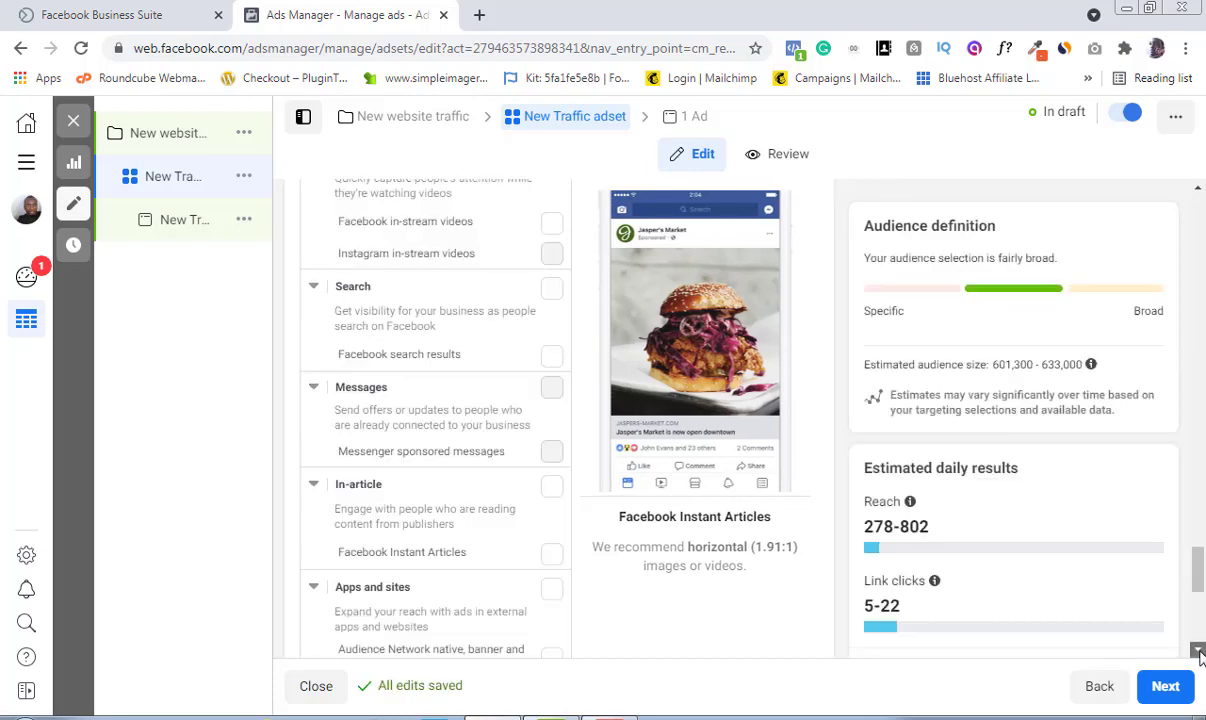
{"action": "left_click", "coordinate": [1200, 653]}
{"action": "left_click", "coordinate": [1200, 653]}
{"action": "left_click", "coordinate": [1200, 653]}
{"action": "left_click", "coordinate": [1200, 653]}
{"action": "left_click", "coordinate": [1200, 653]}
{"action": "left_click", "coordinate": [1200, 653]}
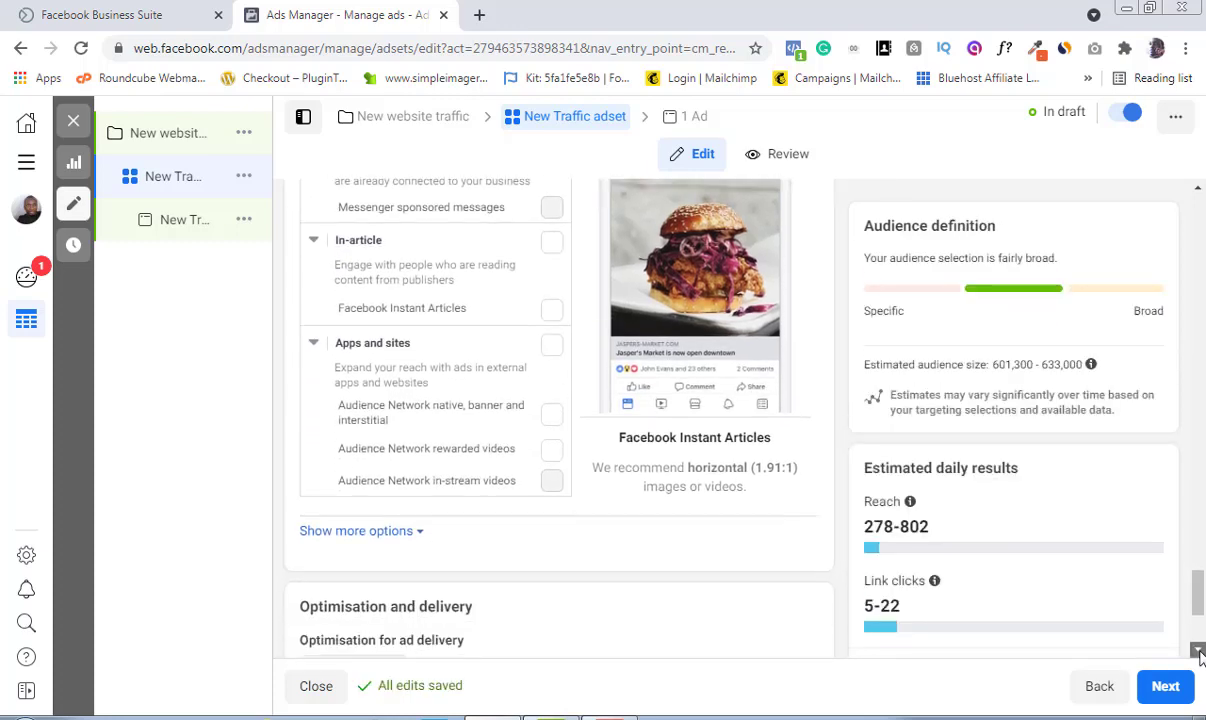
{"action": "left_click", "coordinate": [1200, 653]}
{"action": "left_click", "coordinate": [1200, 653]}
{"action": "left_click", "coordinate": [1200, 653]}
{"action": "left_click", "coordinate": [1200, 653]}
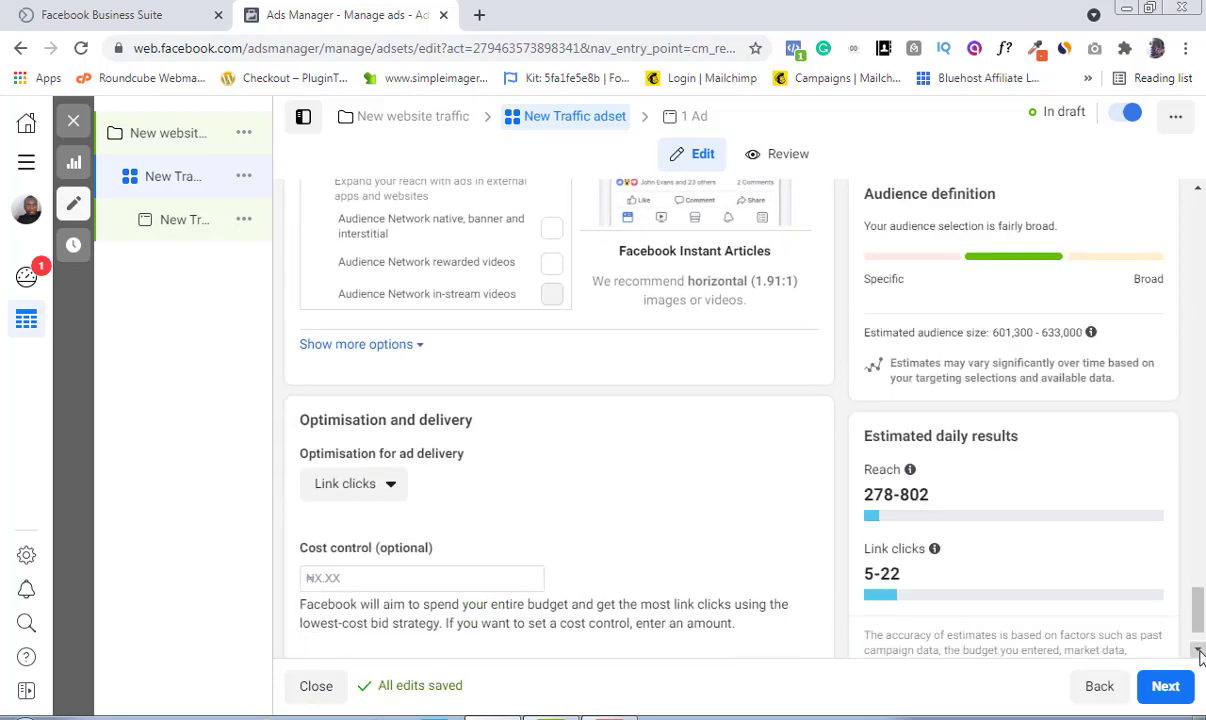
{"action": "left_click", "coordinate": [1200, 653]}
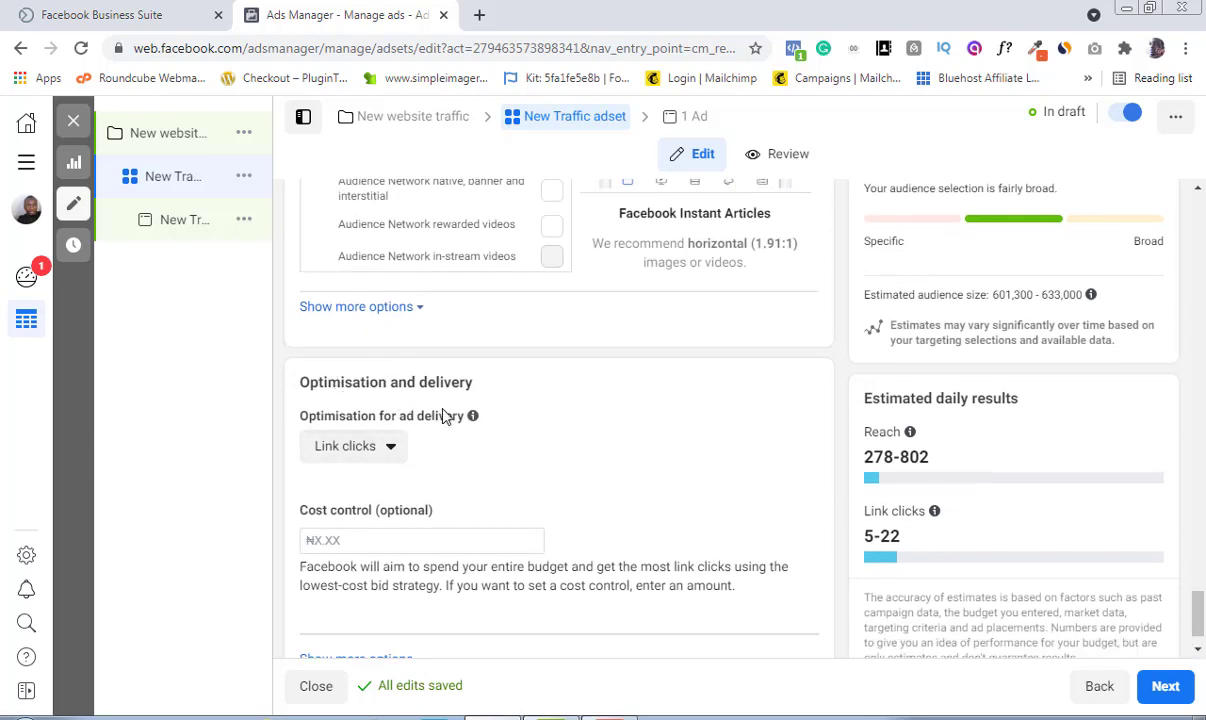
{"action": "left_click", "coordinate": [392, 449]}
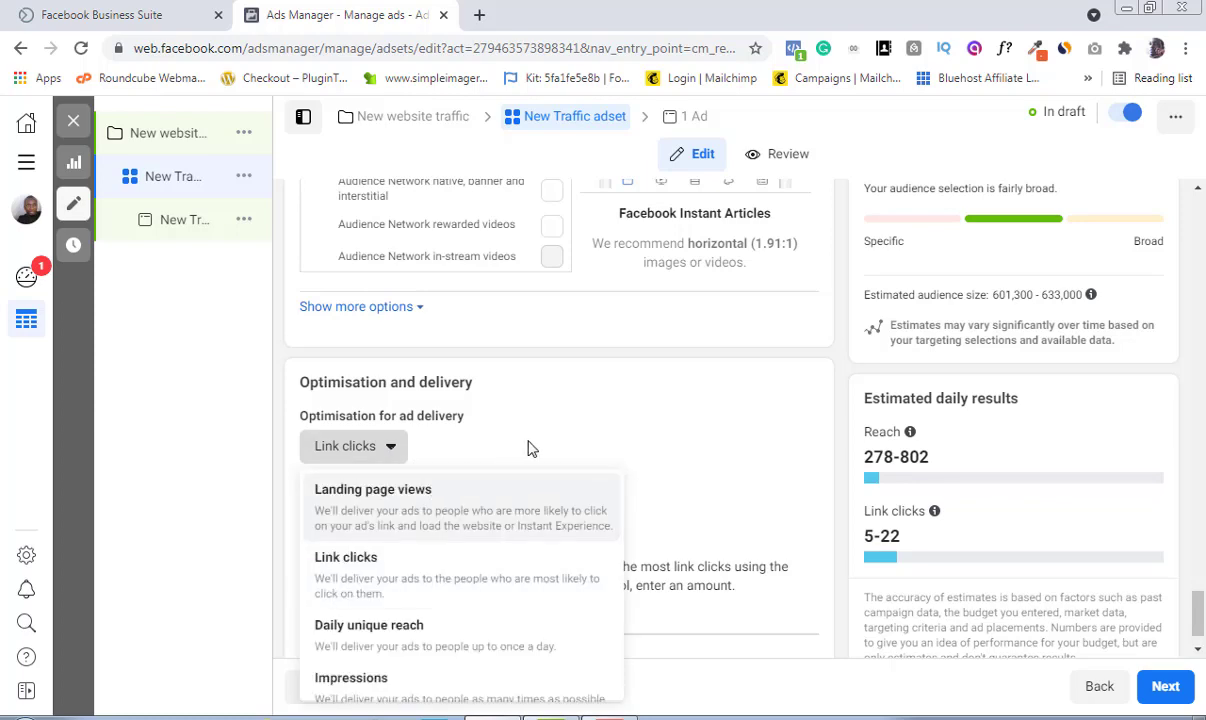
{"action": "left_click", "coordinate": [383, 507]}
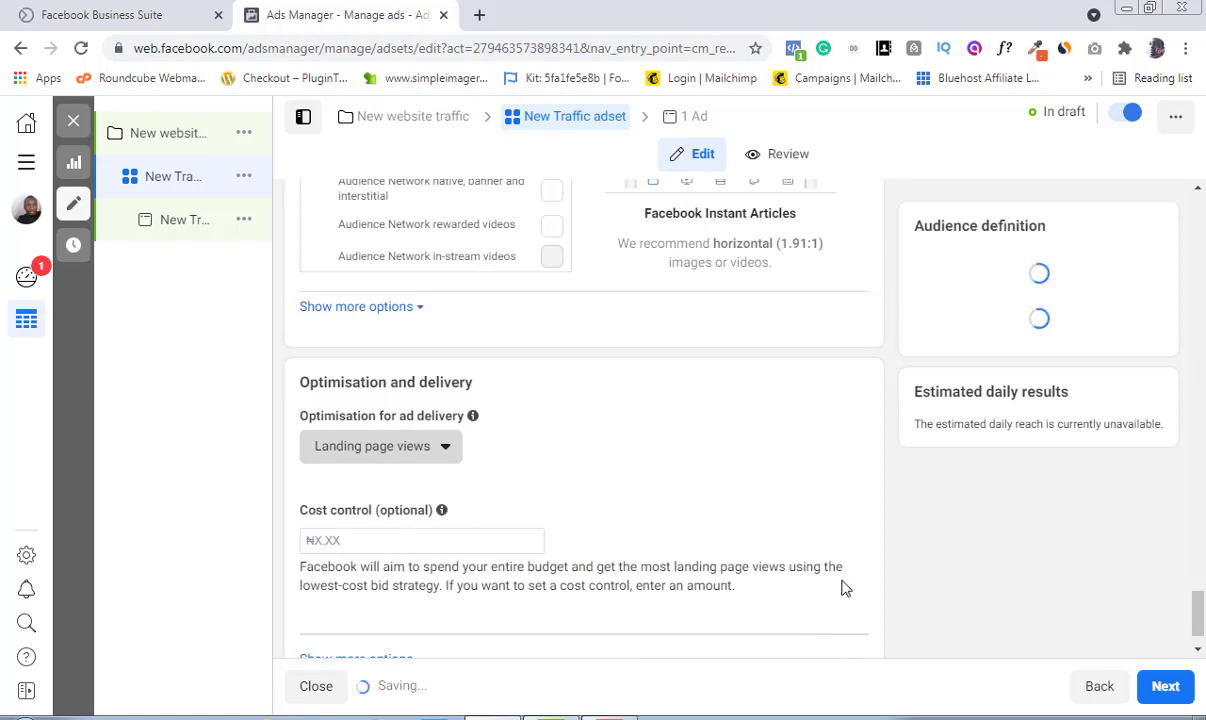
{"action": "left_click", "coordinate": [1198, 650]}
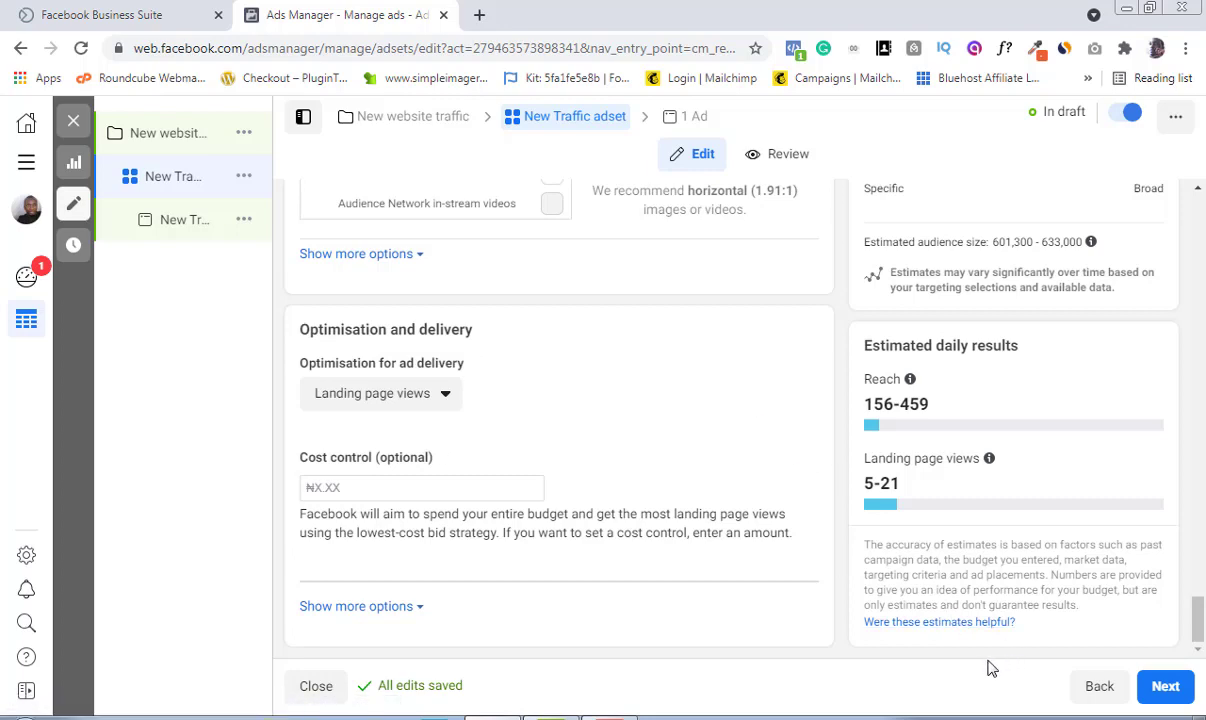
Step: Continue to the ad level and choose the linked Instagram account for the ad's identity
{"action": "left_click", "coordinate": [1163, 688]}
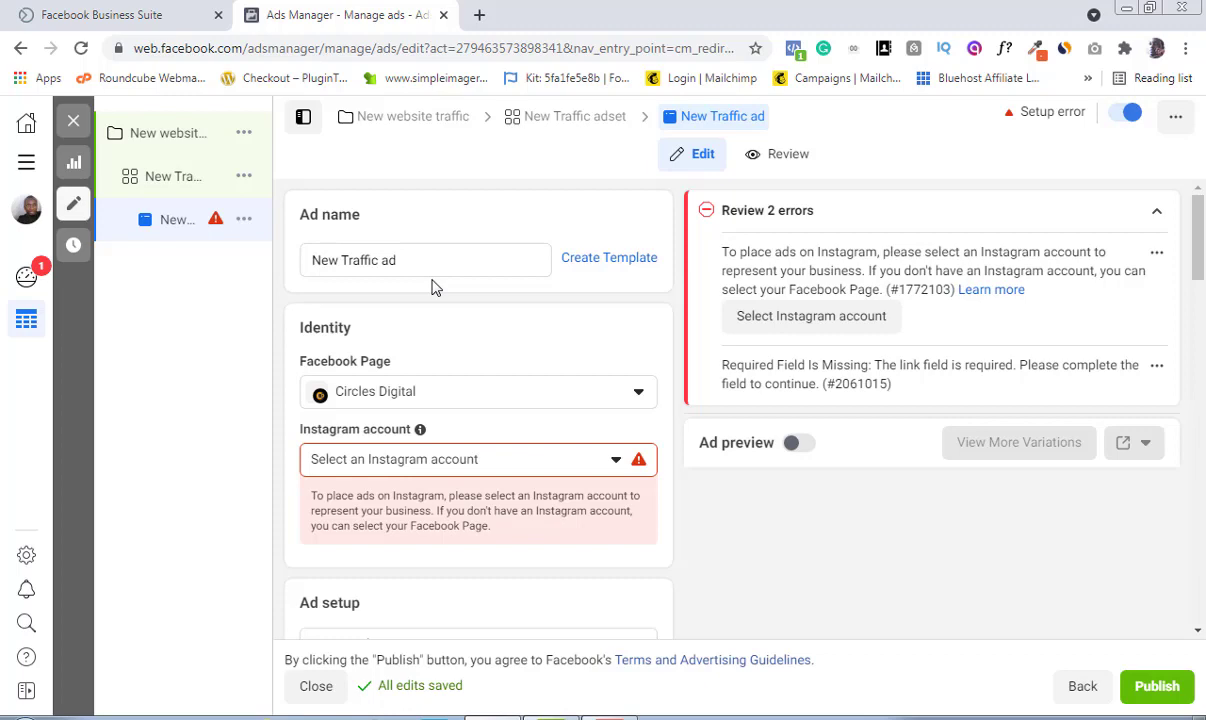
{"action": "left_click", "coordinate": [641, 394]}
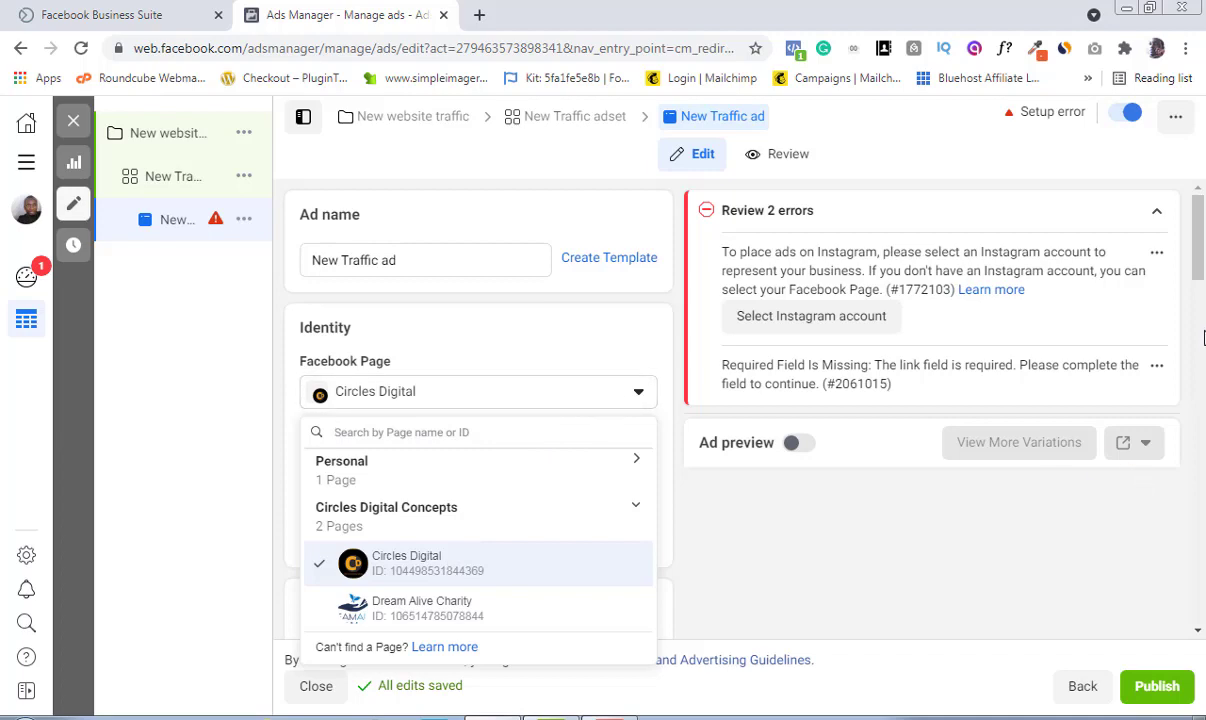
{"action": "left_click_drag", "start_coordinate": [1200, 271], "coordinate": [1201, 355]}
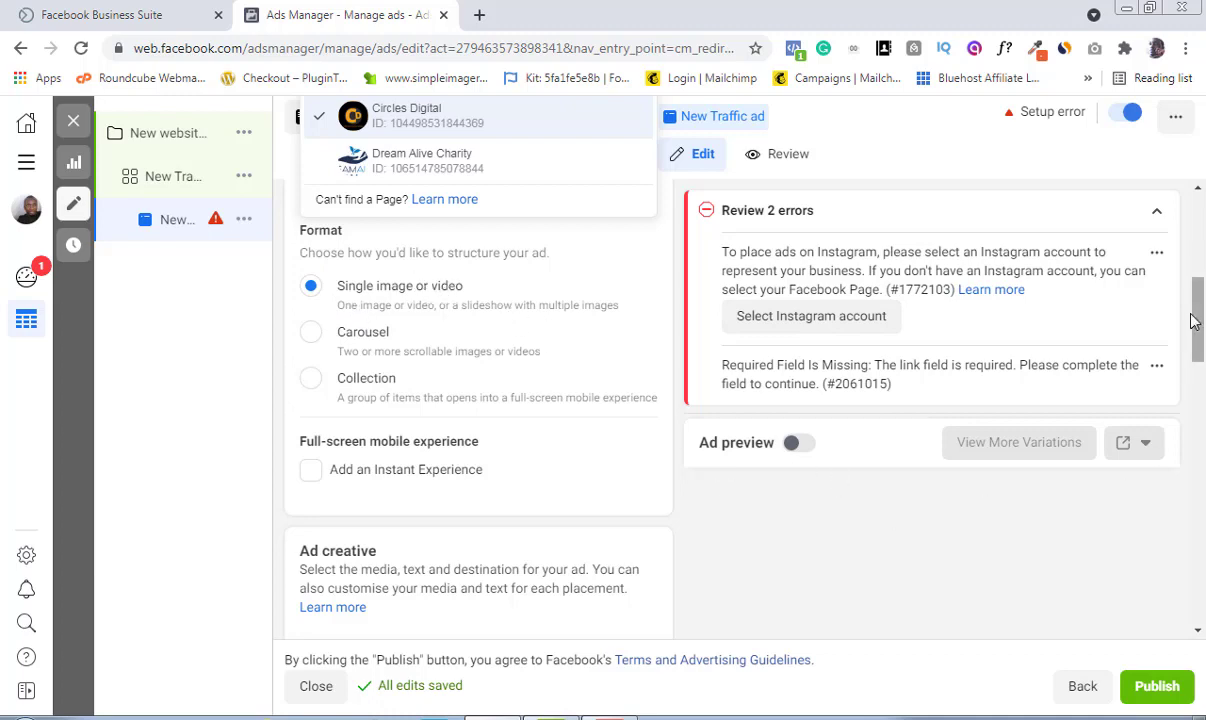
{"action": "left_click_drag", "start_coordinate": [1202, 325], "coordinate": [1193, 396]}
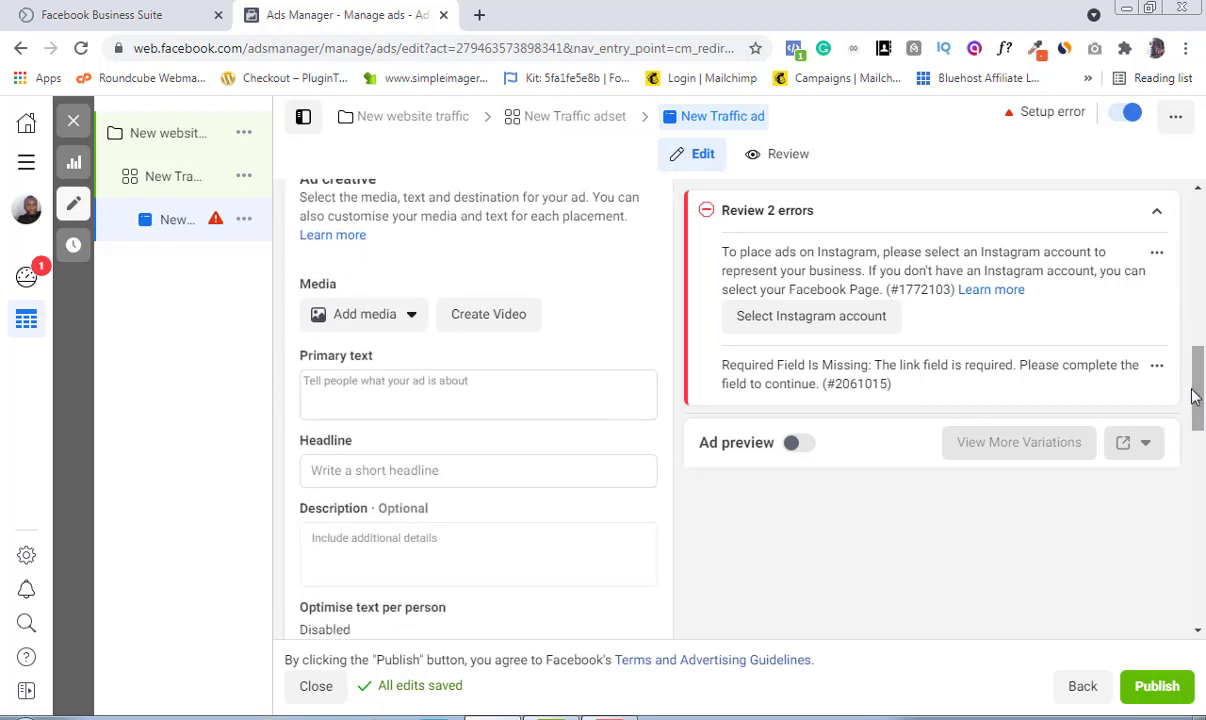
{"action": "left_click", "coordinate": [413, 326]}
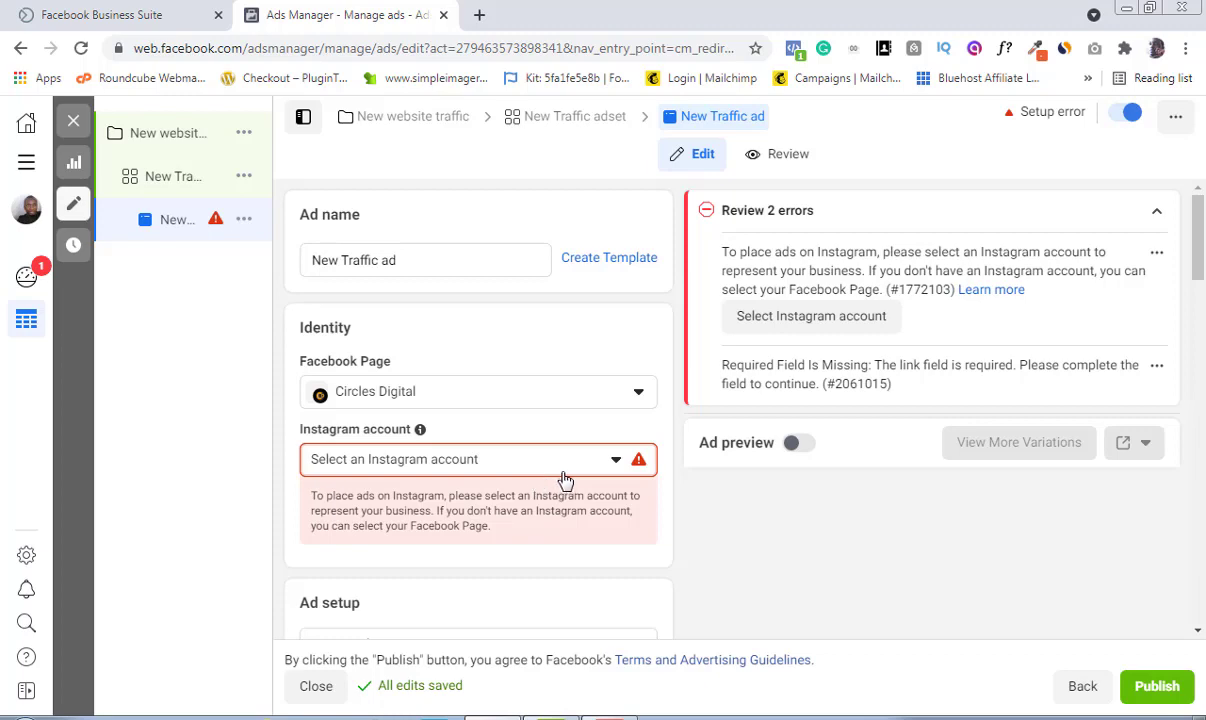
{"action": "left_click", "coordinate": [600, 471]}
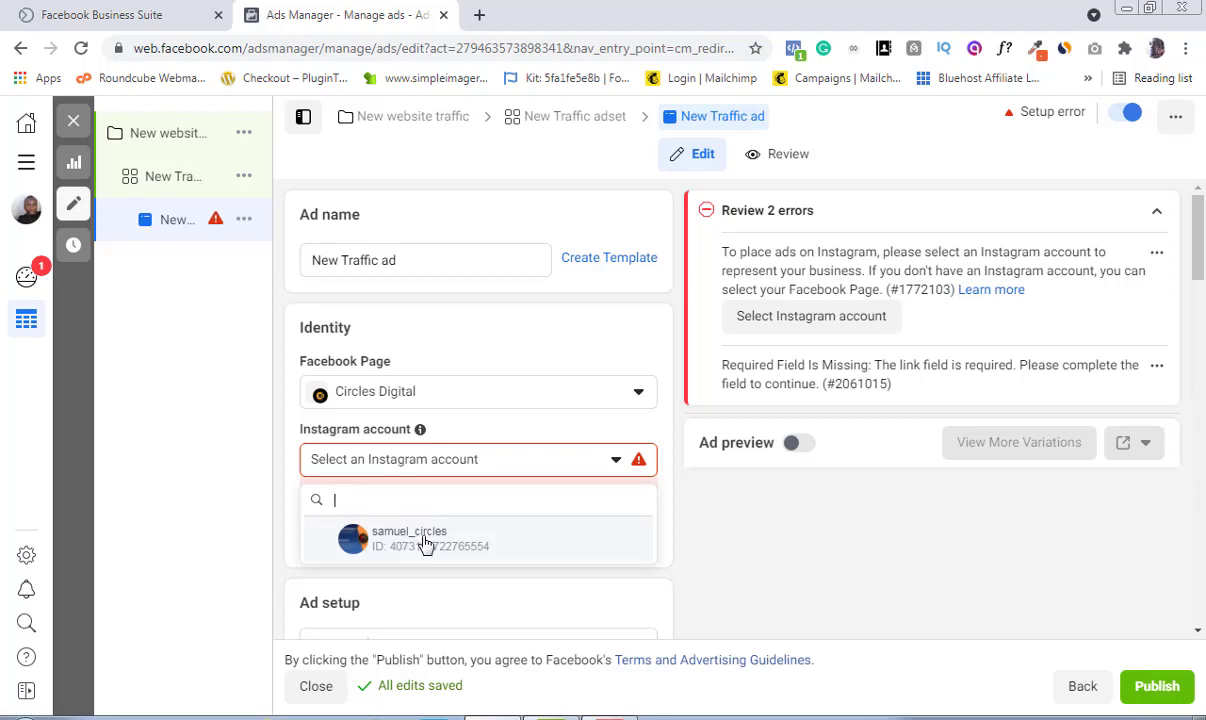
{"action": "left_click", "coordinate": [413, 540]}
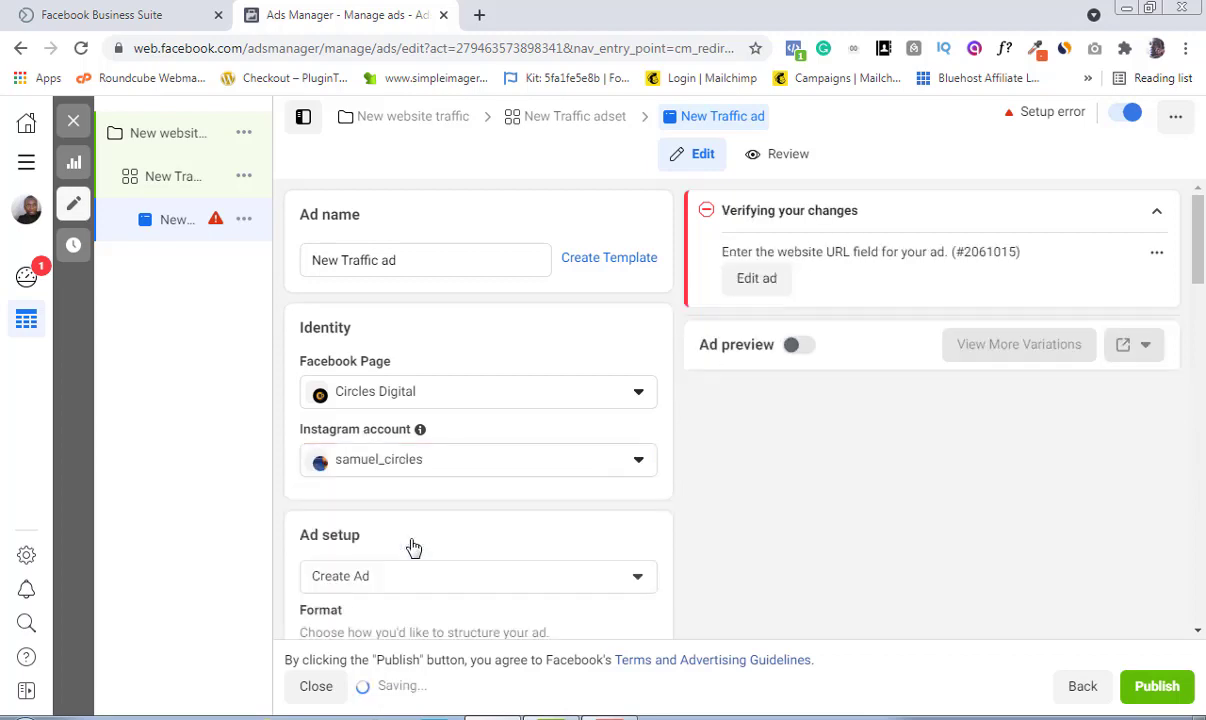
Step: Add an image to the ad creative by uploading FACEBOOK AD BUDGET (1) from the Downloads folder
{"action": "left_click", "coordinate": [1197, 634]}
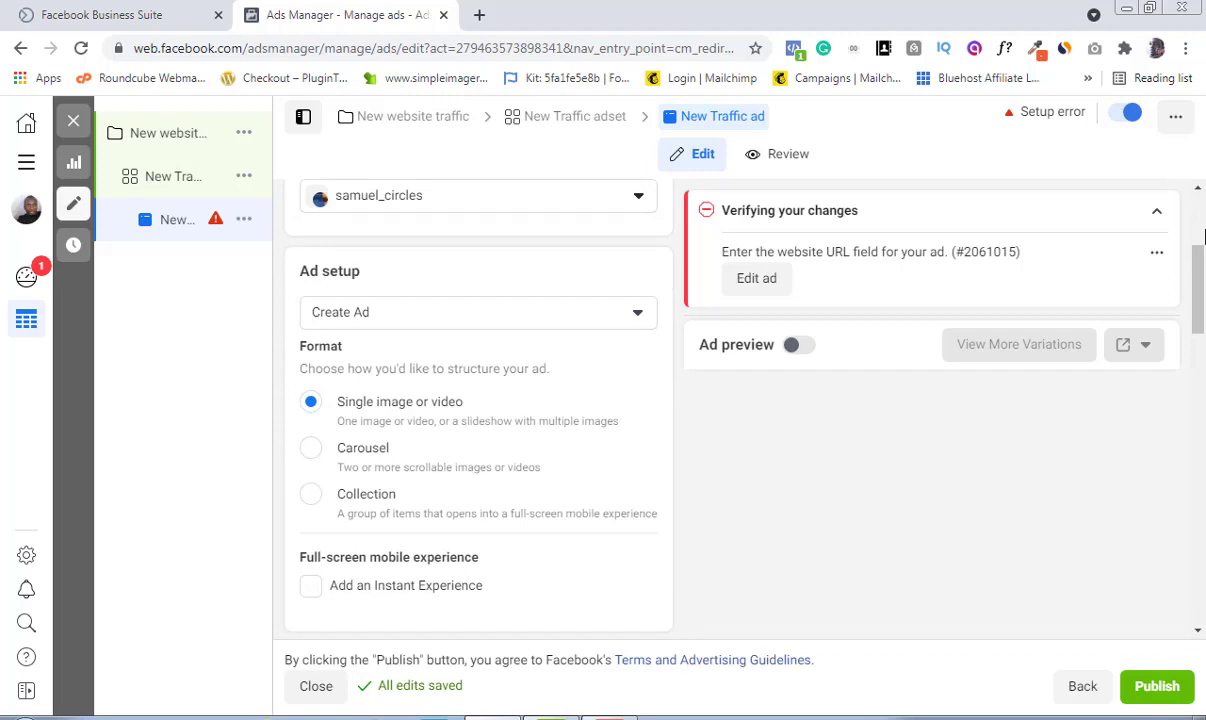
{"action": "left_click", "coordinate": [1199, 194]}
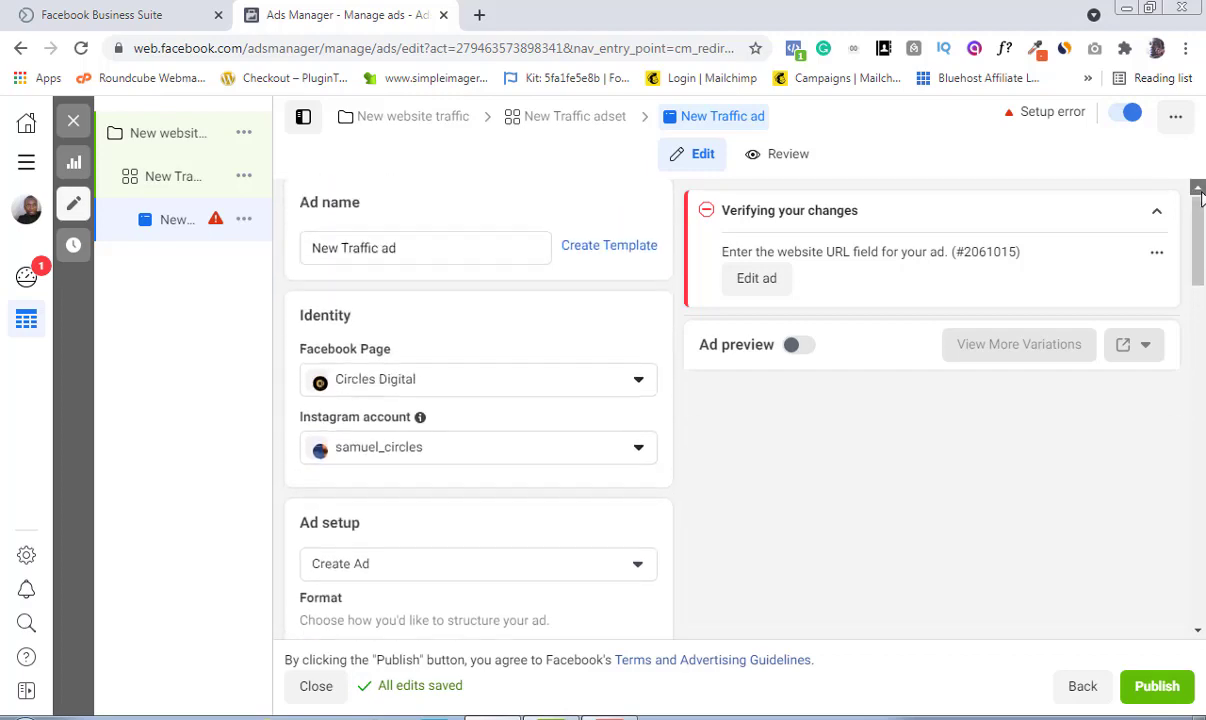
{"action": "left_click", "coordinate": [1199, 635]}
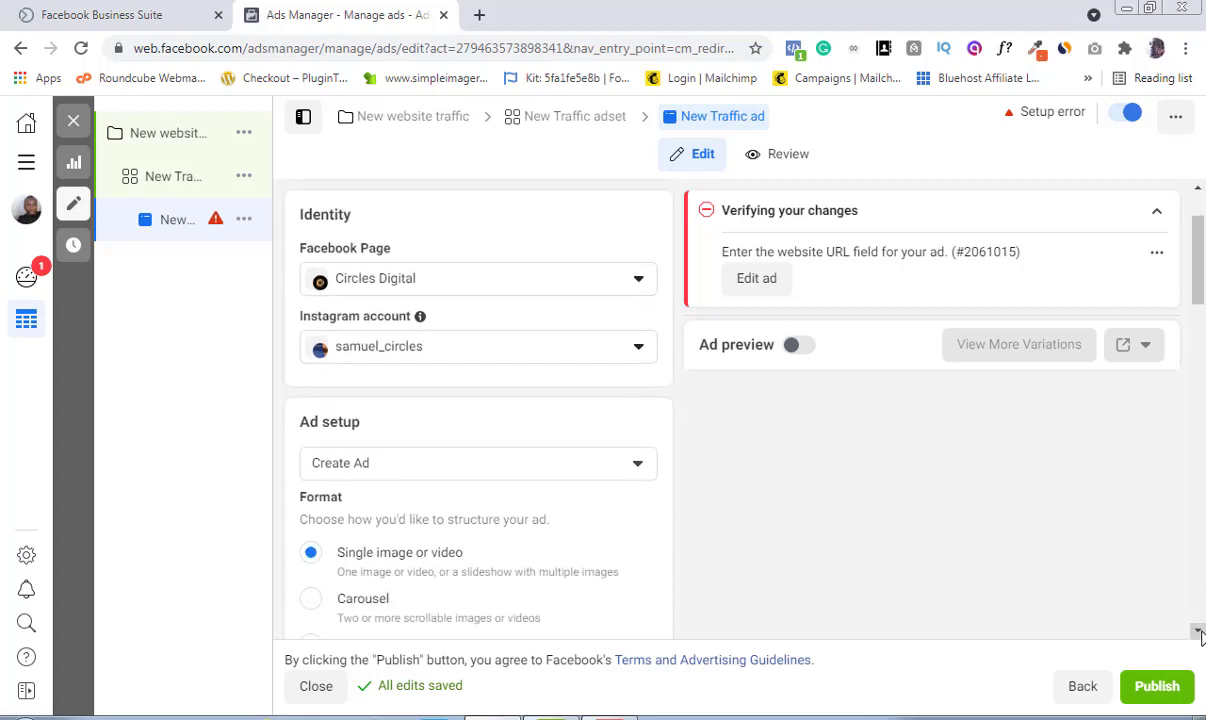
{"action": "left_click", "coordinate": [1199, 635]}
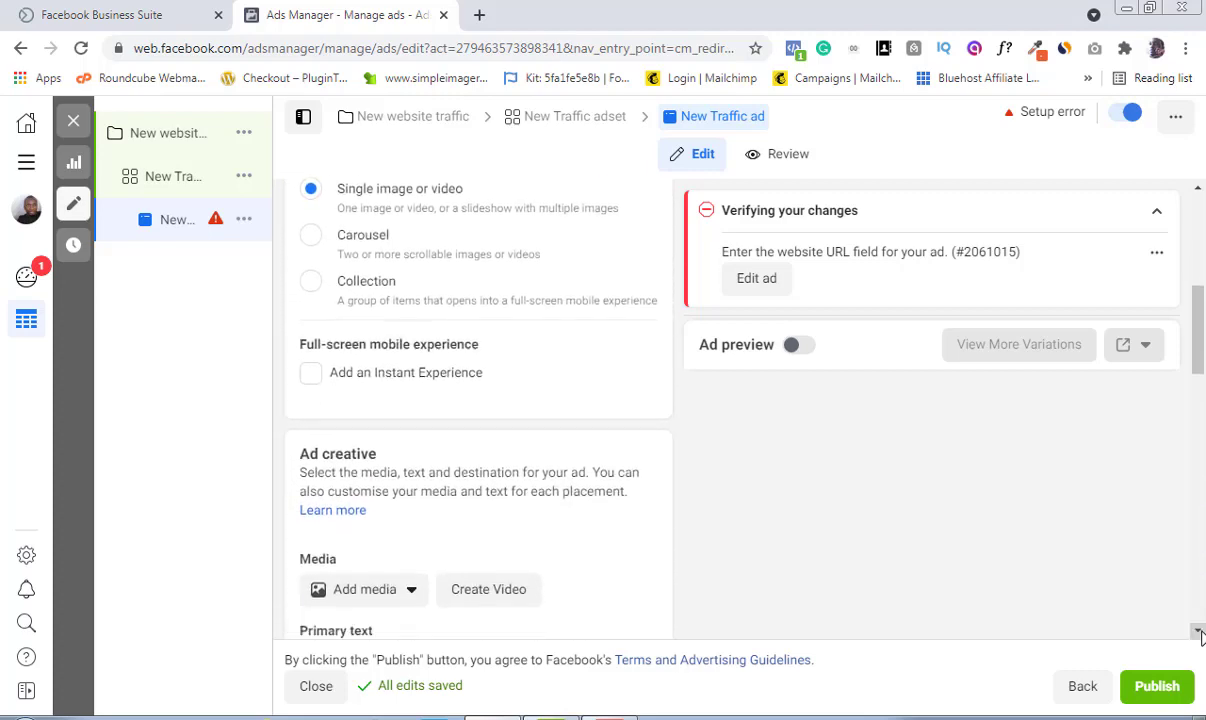
{"action": "left_click", "coordinate": [1199, 635]}
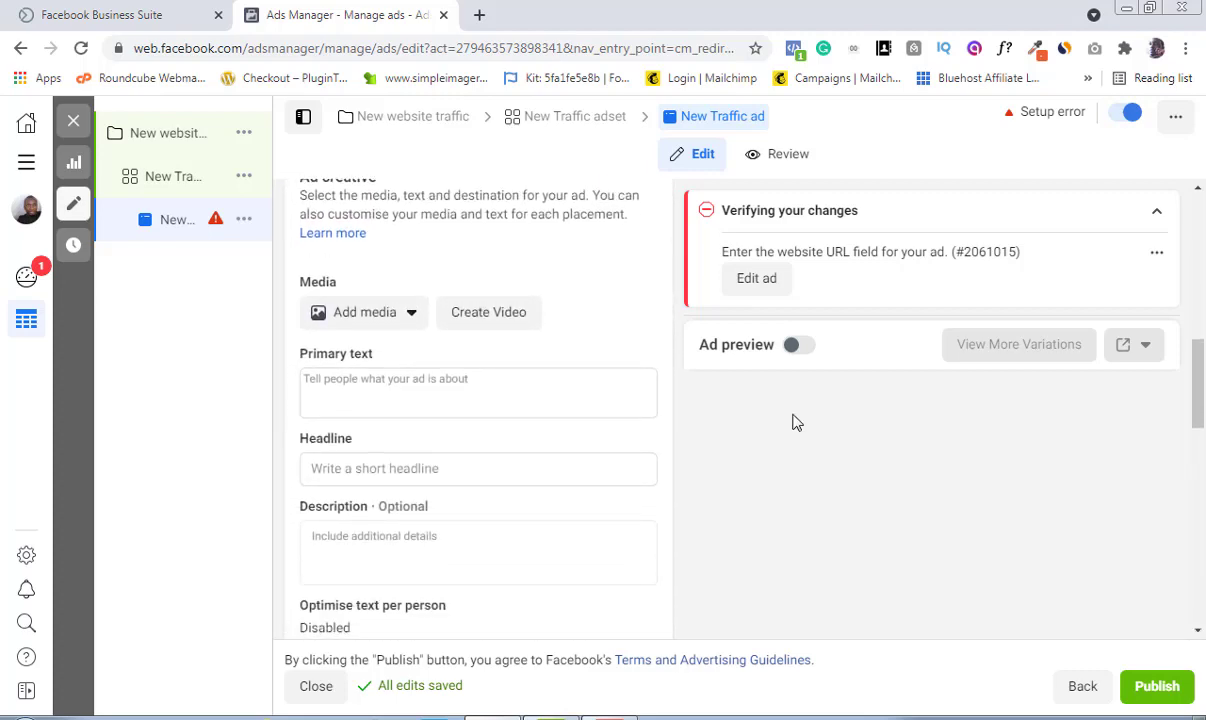
{"action": "left_click", "coordinate": [411, 317]}
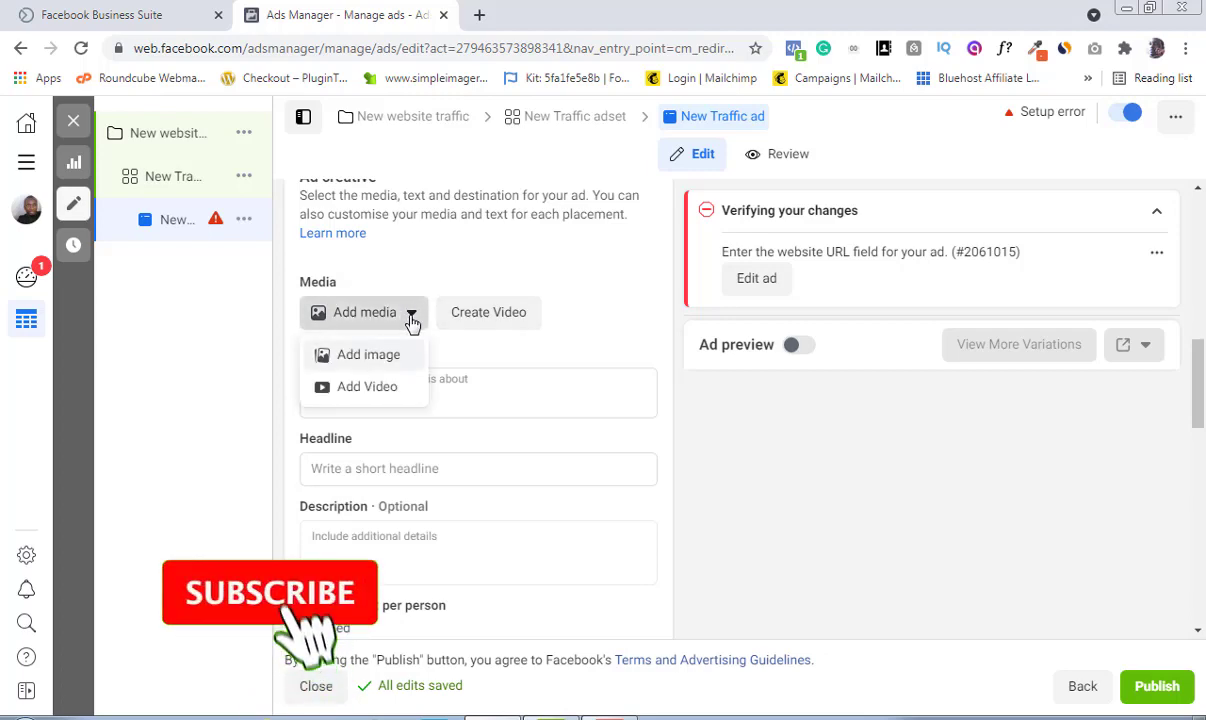
{"action": "left_click", "coordinate": [370, 360]}
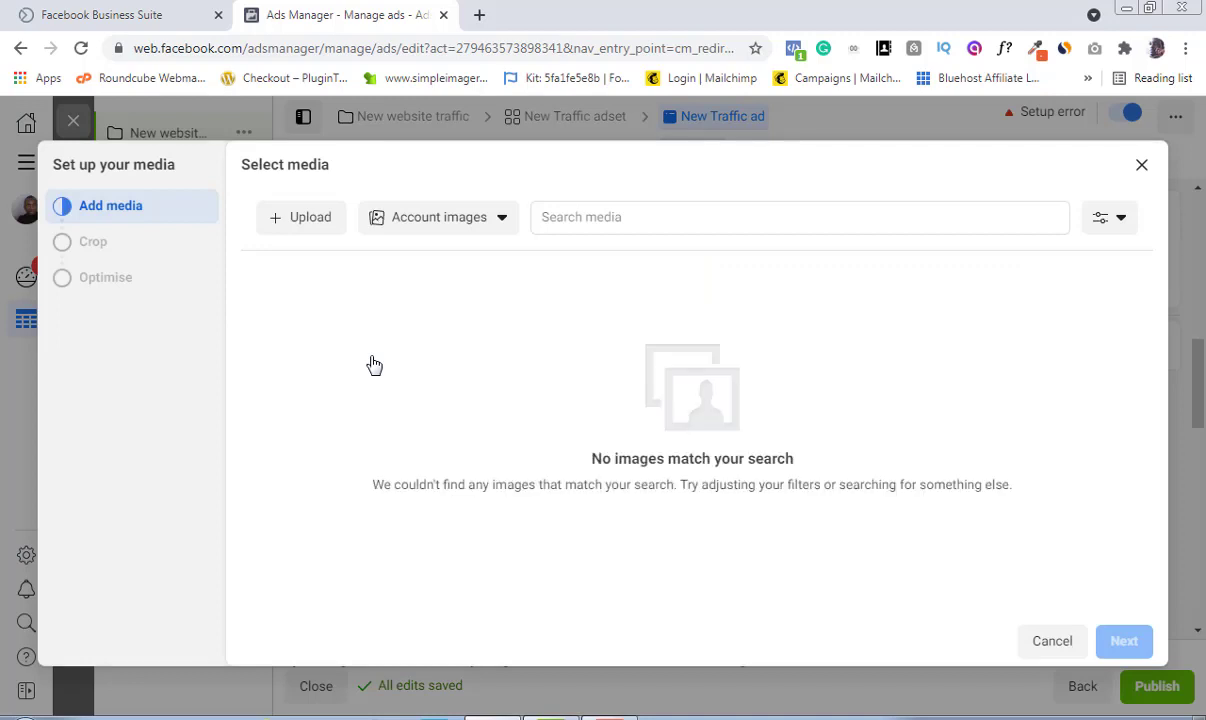
{"action": "left_click", "coordinate": [316, 226]}
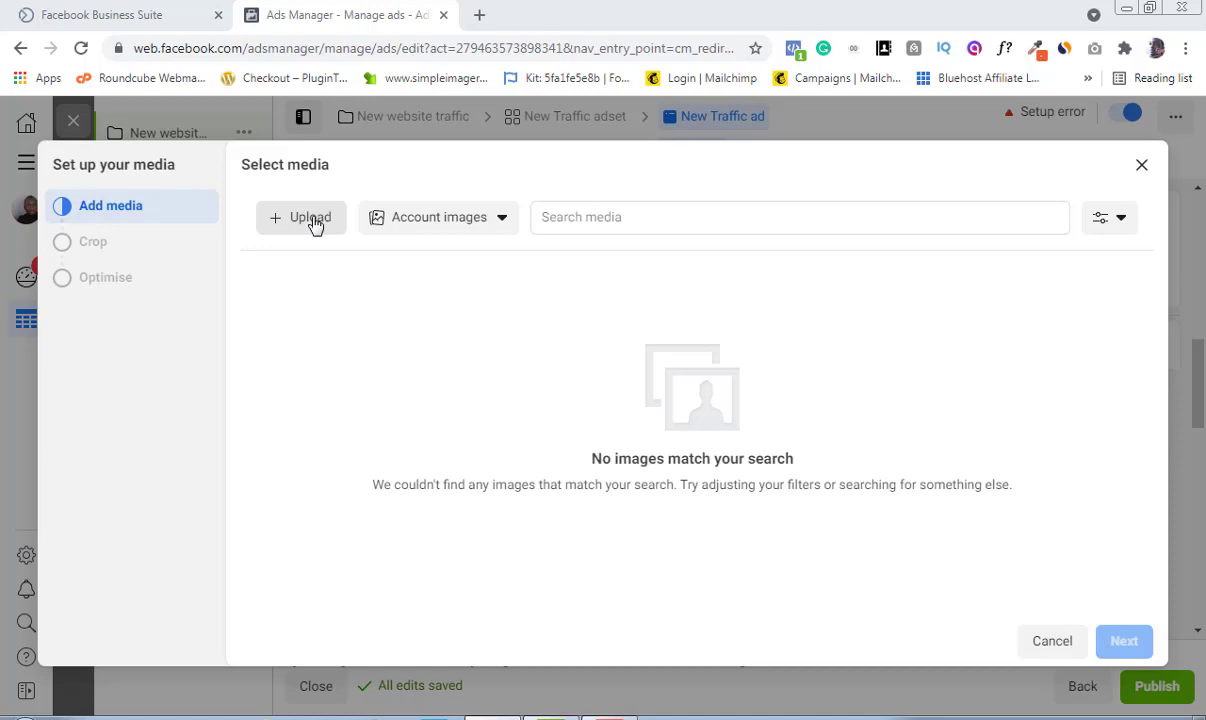
{"action": "left_click", "coordinate": [312, 220]}
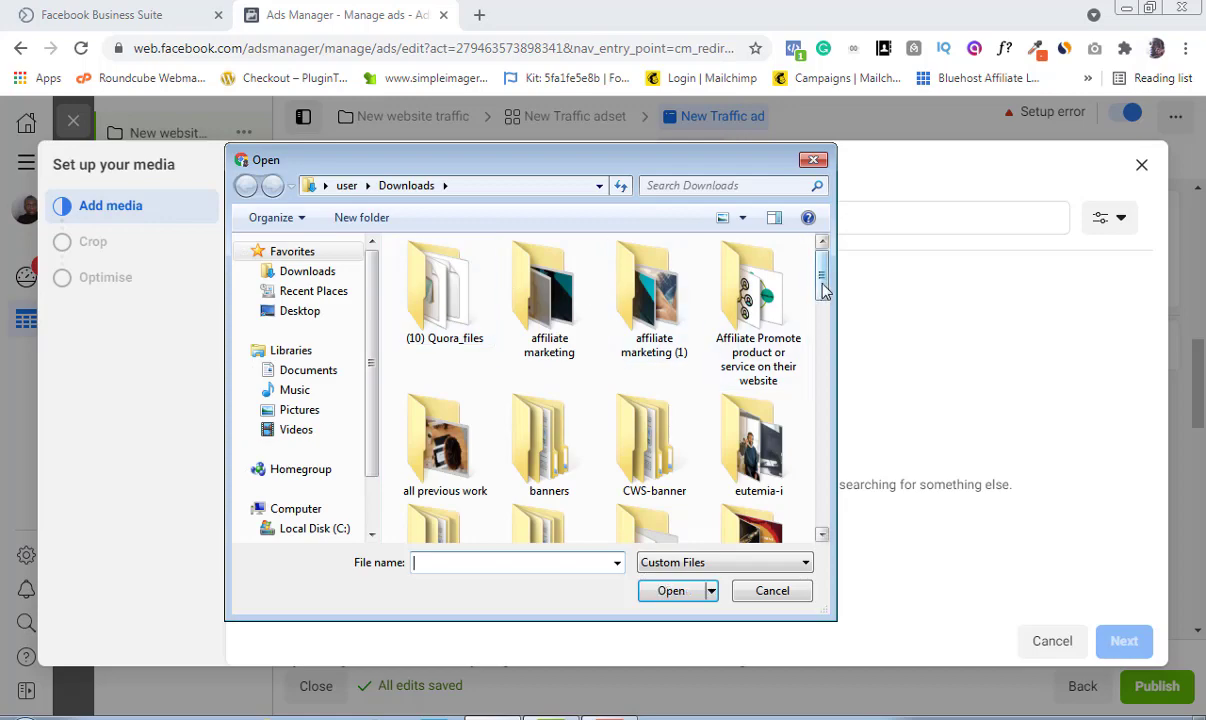
{"action": "left_click_drag", "start_coordinate": [822, 276], "coordinate": [822, 423]}
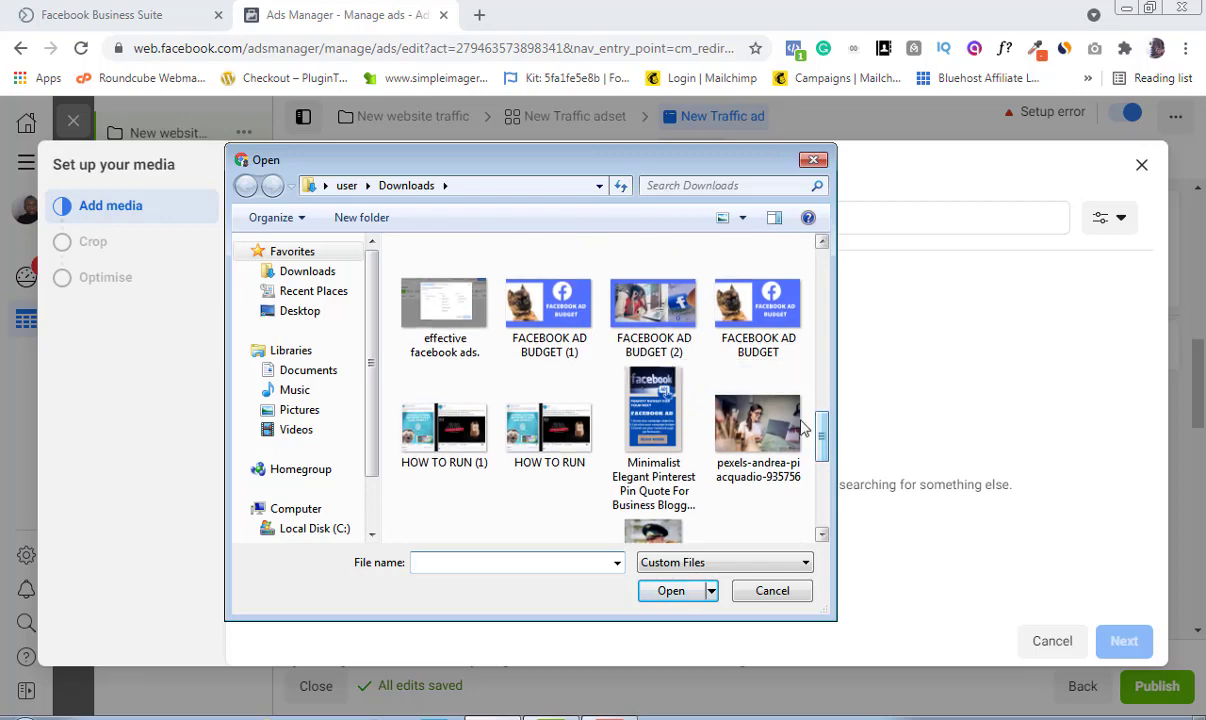
{"action": "left_click", "coordinate": [560, 330]}
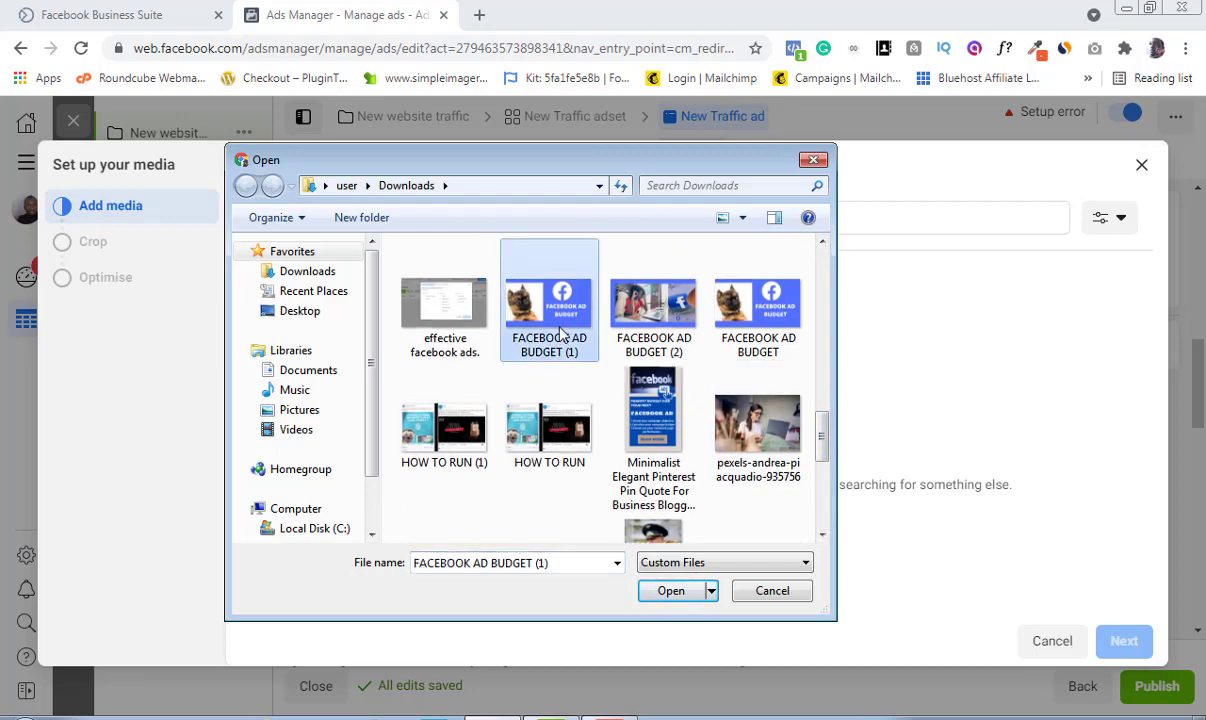
{"action": "left_click", "coordinate": [671, 590]}
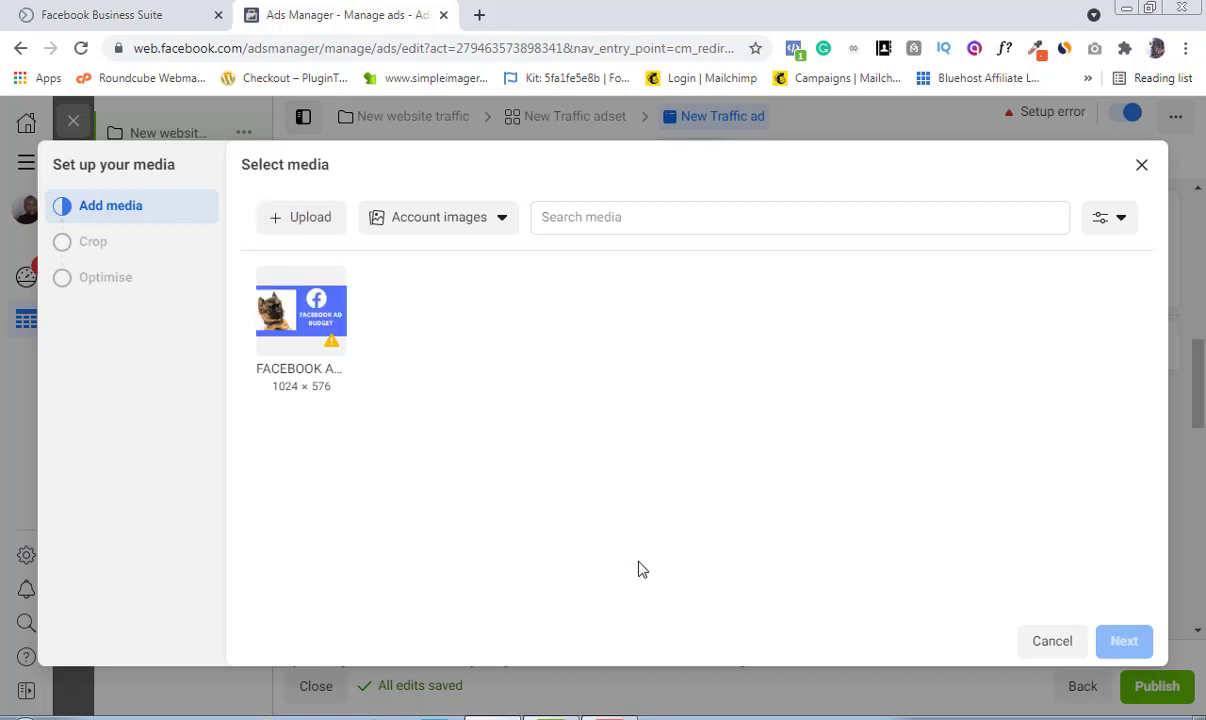
Step: Select the uploaded image and accept the Original crop and default optimisation settings
{"action": "left_click", "coordinate": [301, 320]}
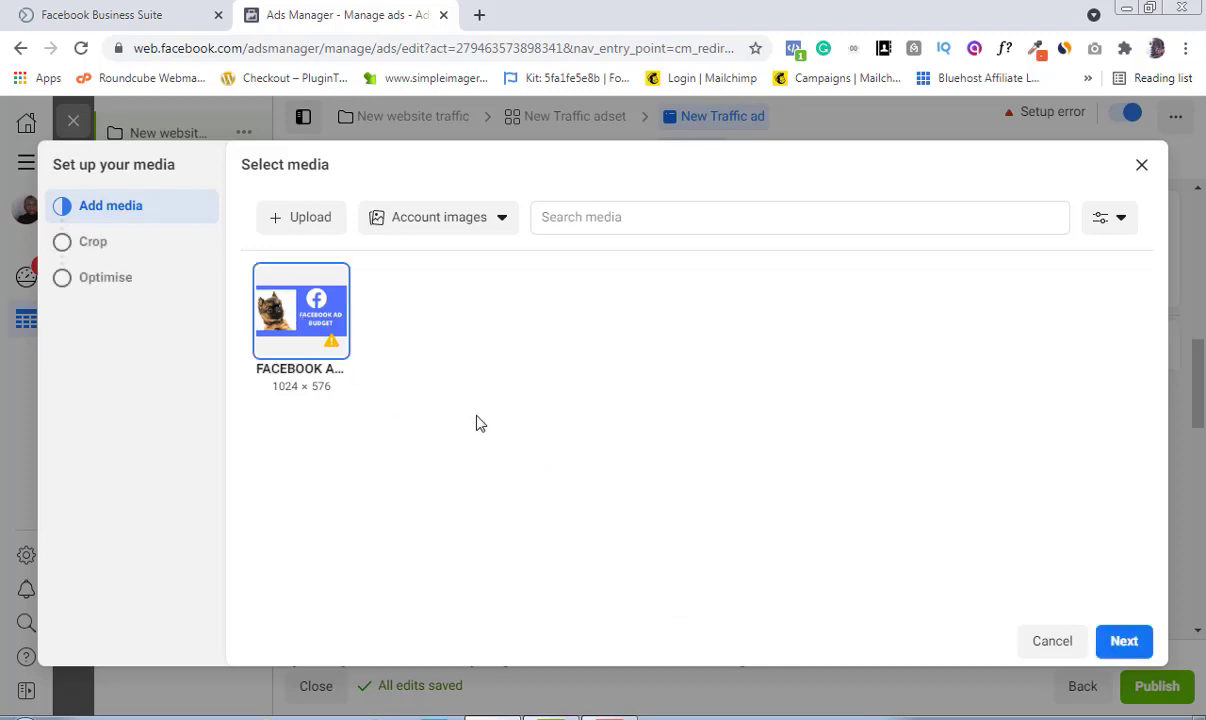
{"action": "left_click", "coordinate": [1124, 643]}
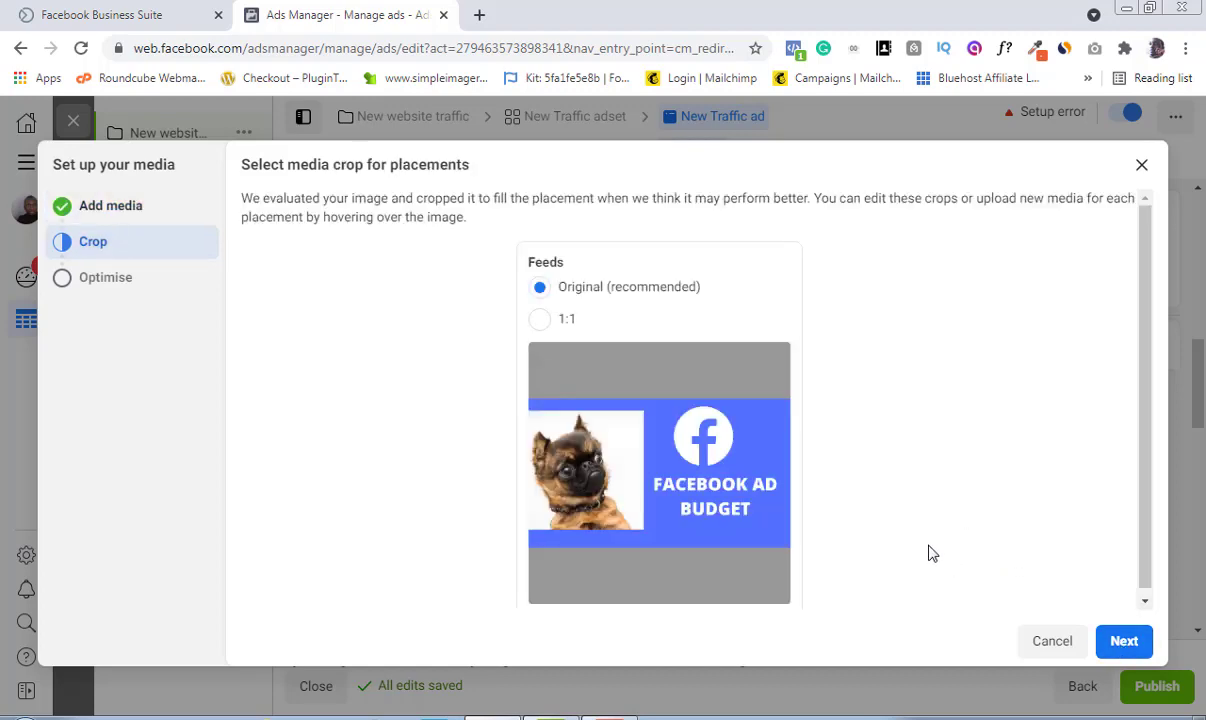
{"action": "mouse_move", "coordinate": [720, 453]}
{"action": "left_click", "coordinate": [1125, 638]}
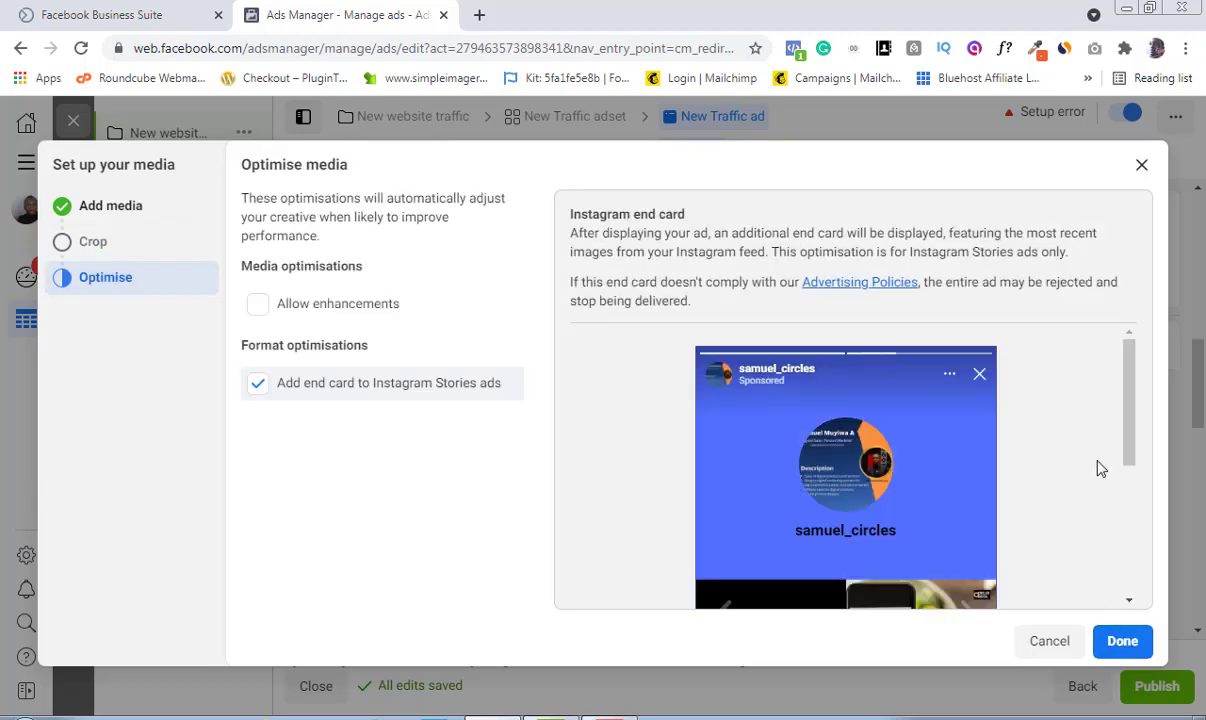
{"action": "left_click_drag", "start_coordinate": [1129, 378], "coordinate": [1123, 481]}
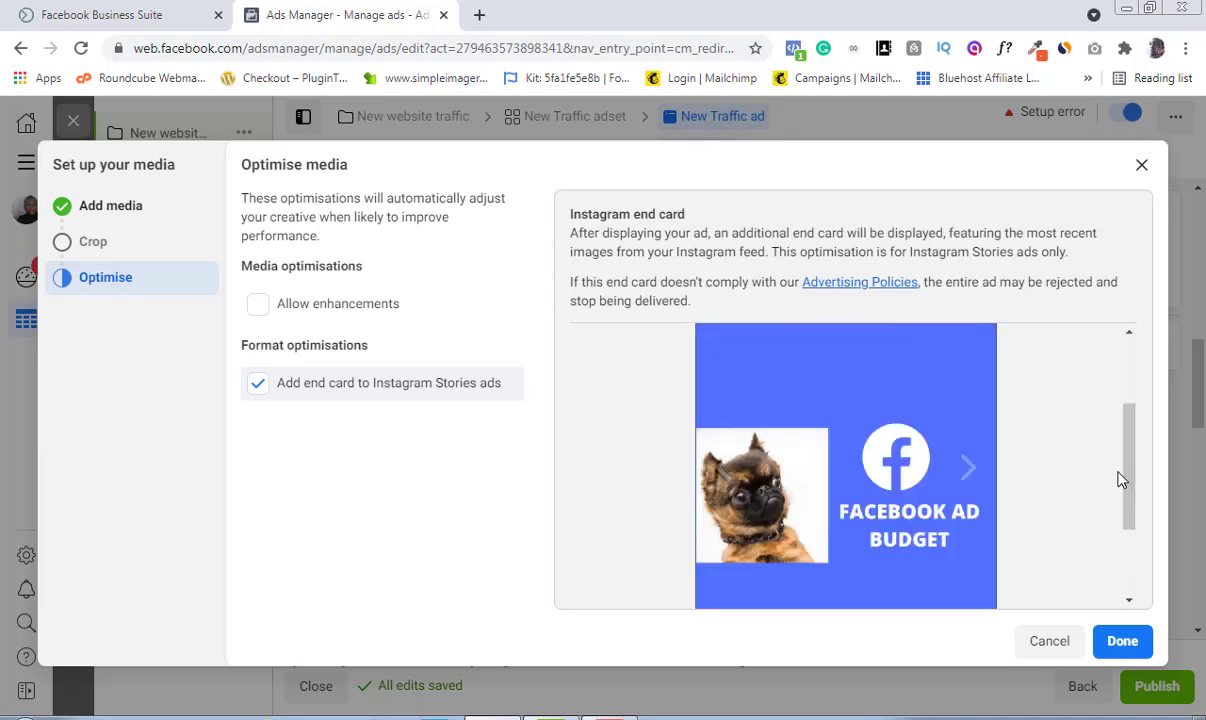
{"action": "left_click", "coordinate": [1124, 642]}
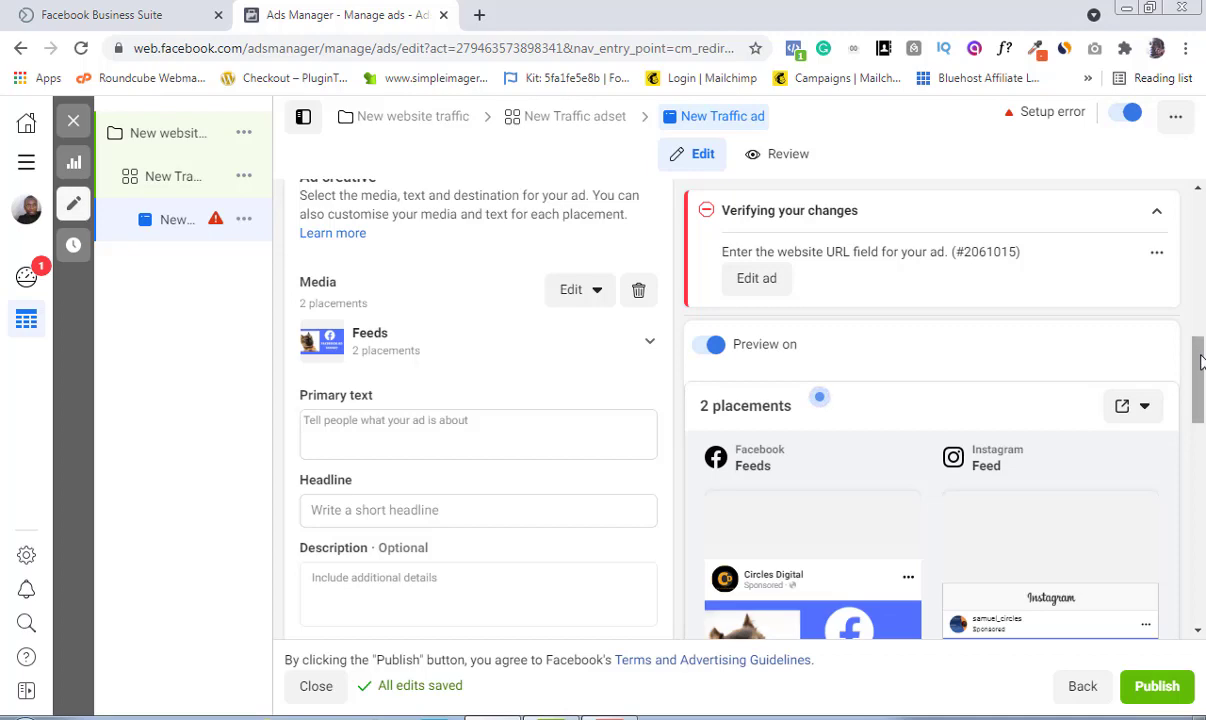
Step: Paste the primary text "Learn how to drive traffic to your new website using facebook ads, even if you have never ran an ad before"
{"action": "mouse_move", "coordinate": [1199, 364]}
{"action": "left_mouse_down"}
{"action": "mouse_move", "coordinate": [1200, 408]}
{"action": "mouse_move", "coordinate": [1199, 368]}
{"action": "left_mouse_up"}
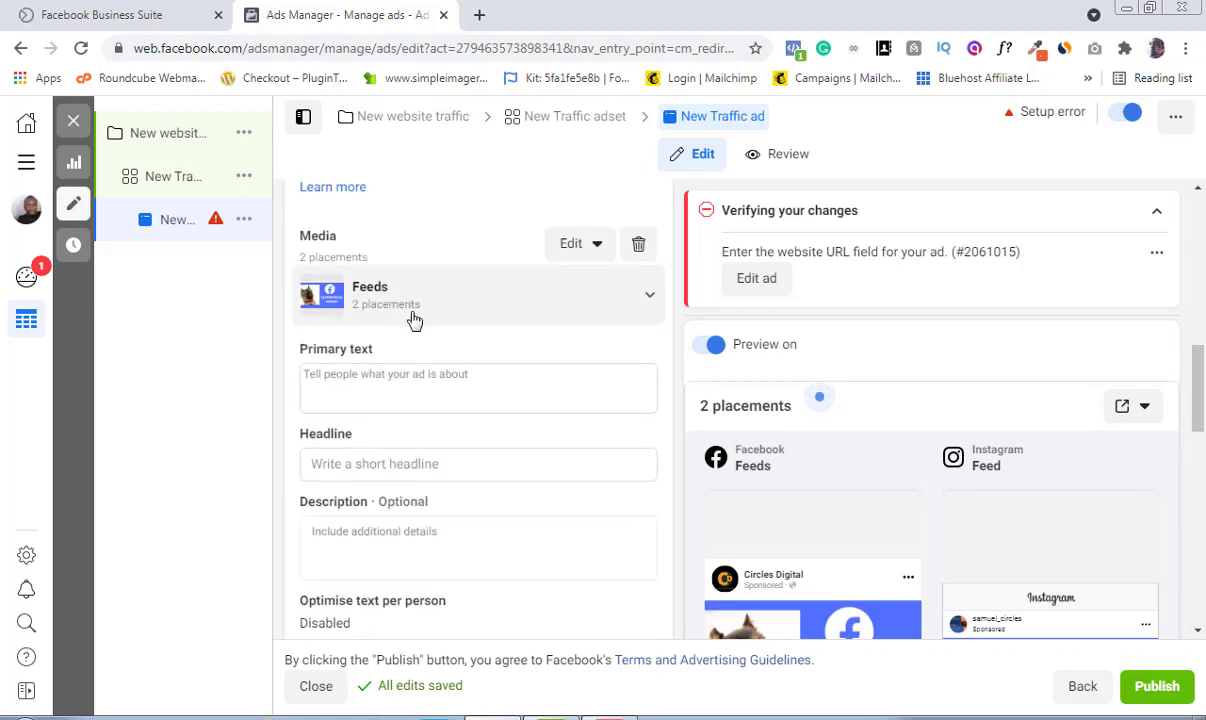
{"action": "left_click", "coordinate": [366, 377]}
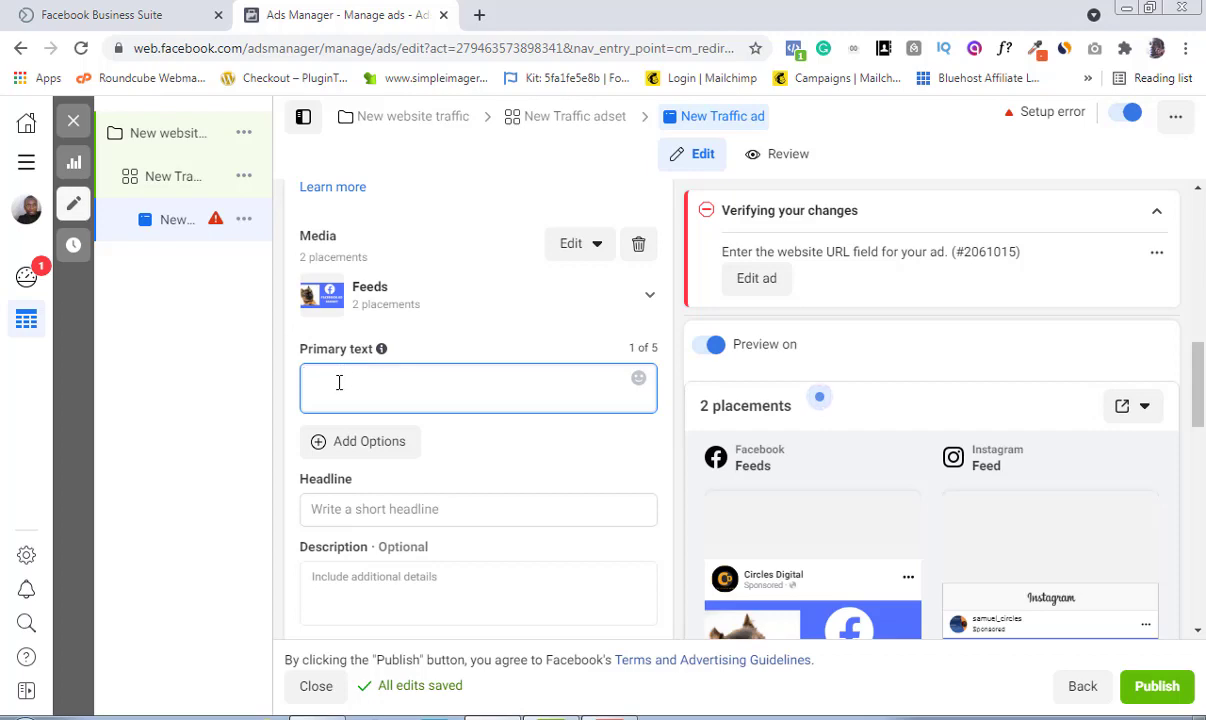
{"action": "type", "text": "Learn how to drive traffic to your new website using facebook ads even if you have never ran an ad before"}
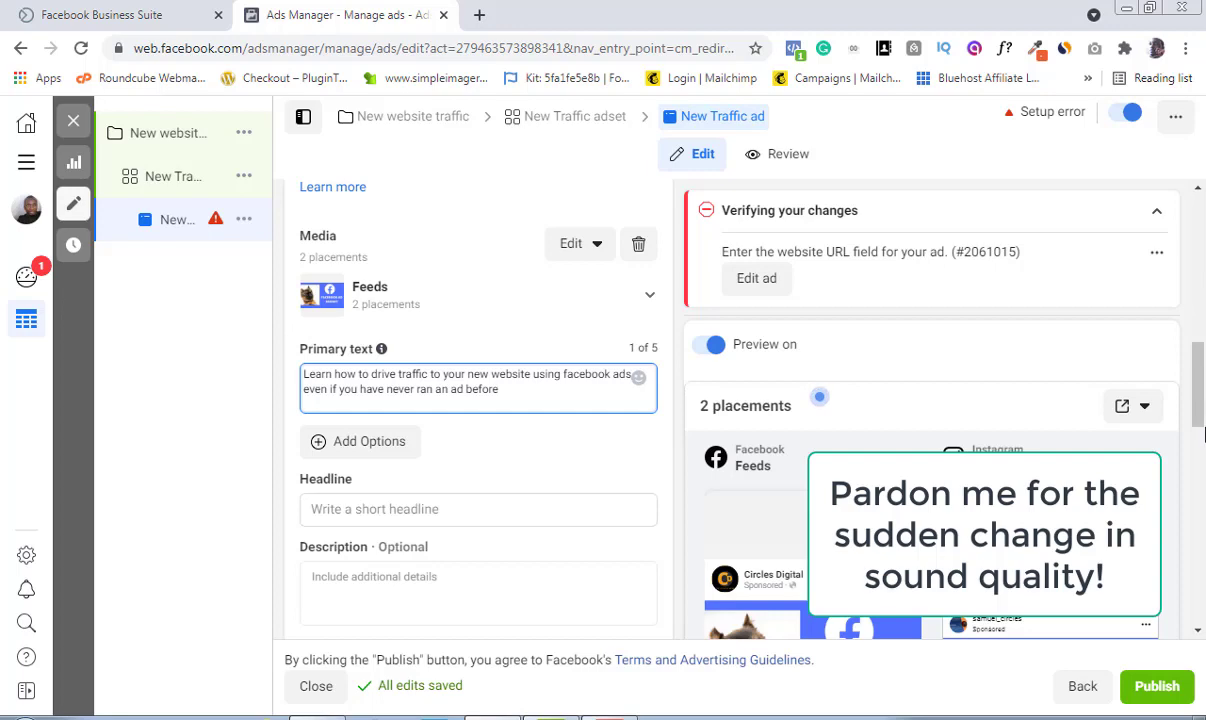
Step: Enter the headline "Website Traffic Hack"
{"action": "scroll", "coordinate": [1204, 434], "scroll_direction": "down", "scroll_amount": 2}
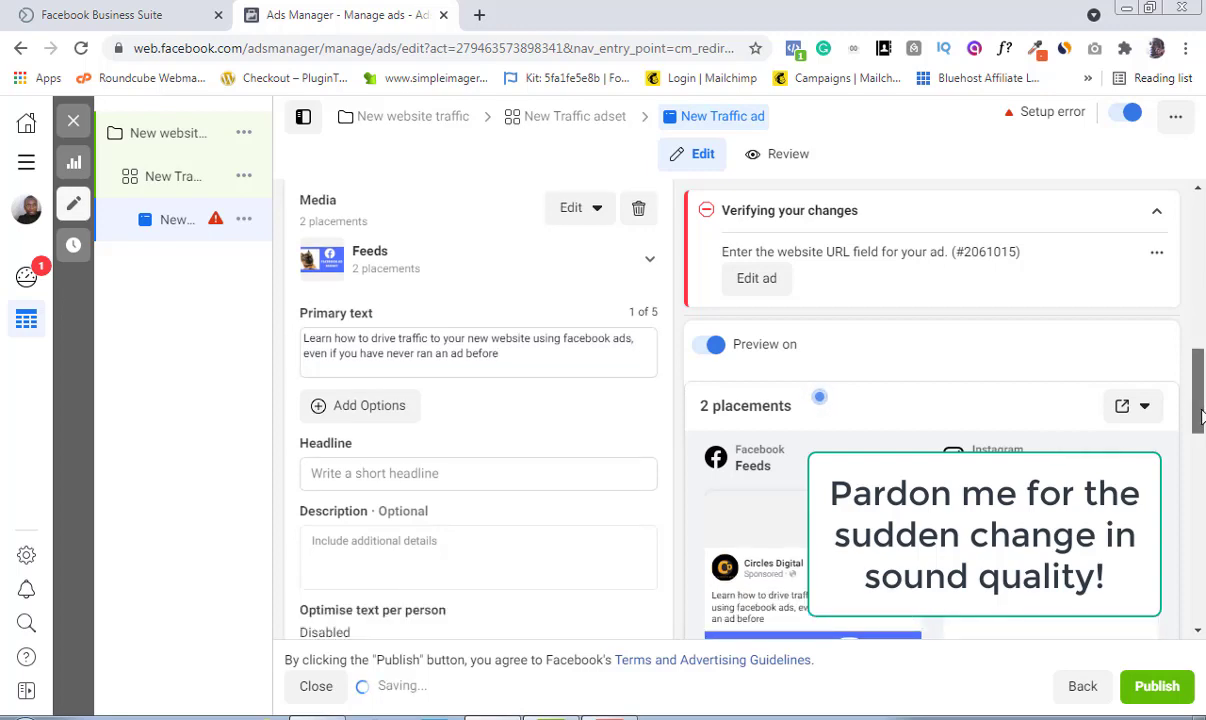
{"action": "scroll", "coordinate": [1200, 424], "scroll_direction": "down", "scroll_amount": 2}
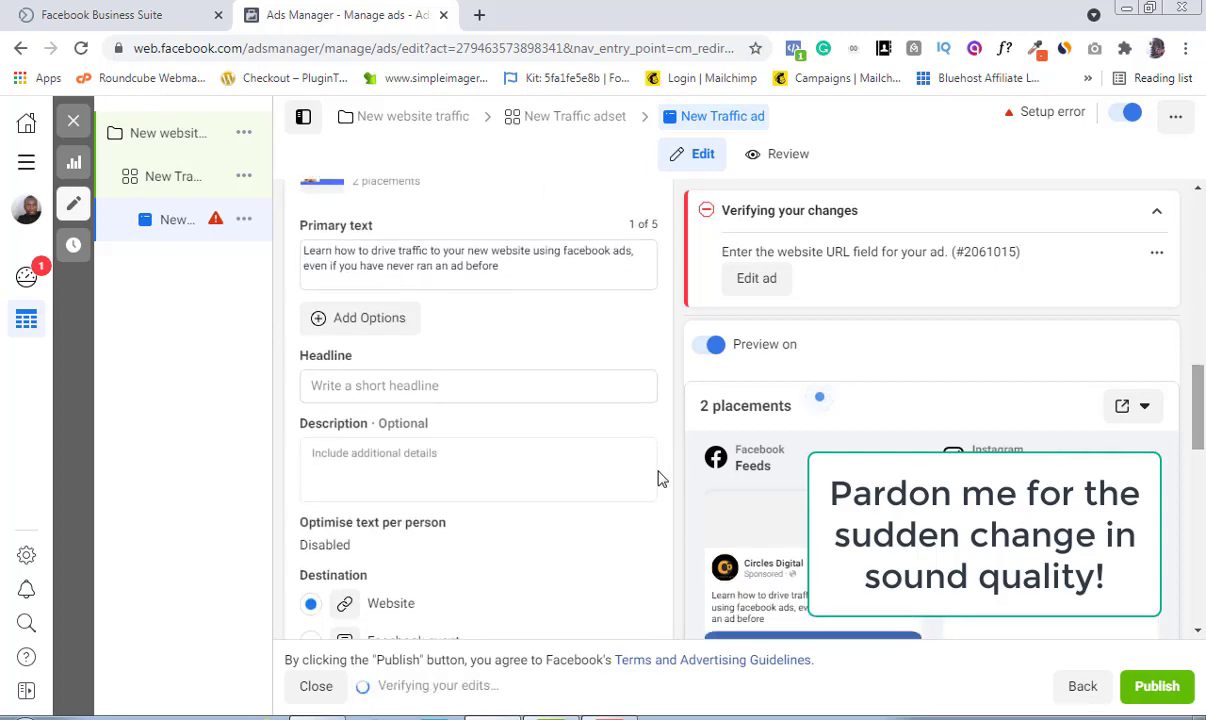
{"action": "left_click", "coordinate": [344, 387]}
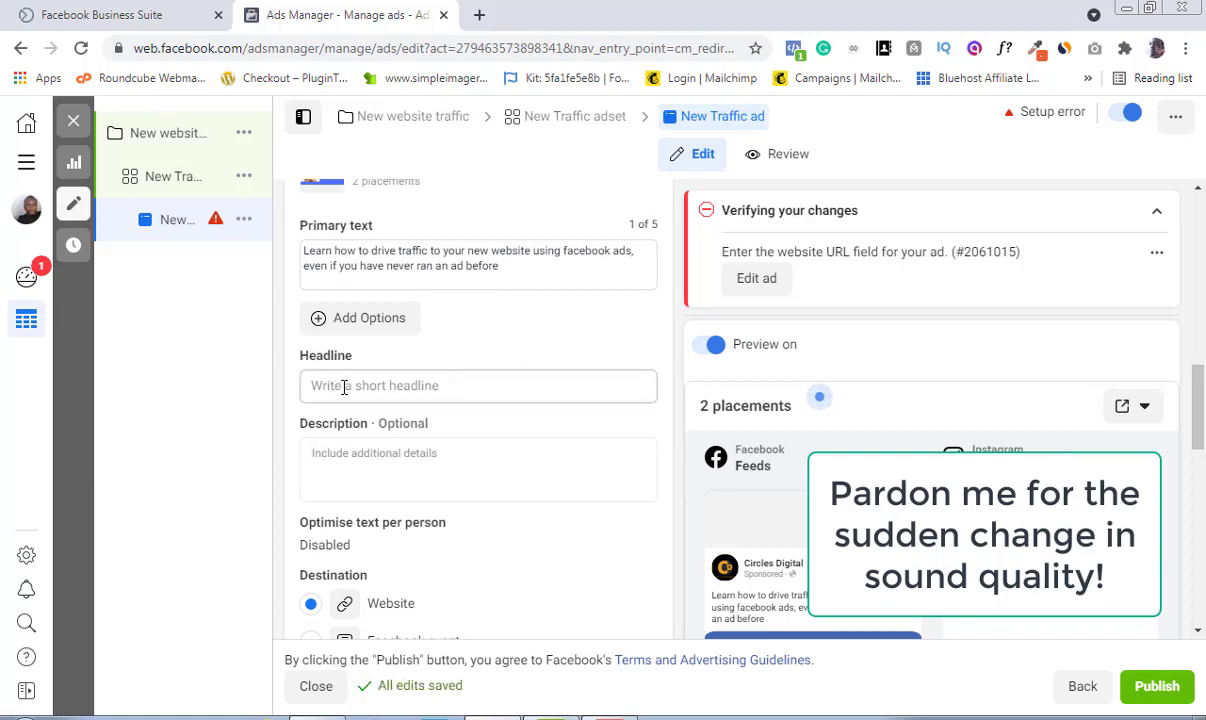
{"action": "left_click", "coordinate": [344, 387]}
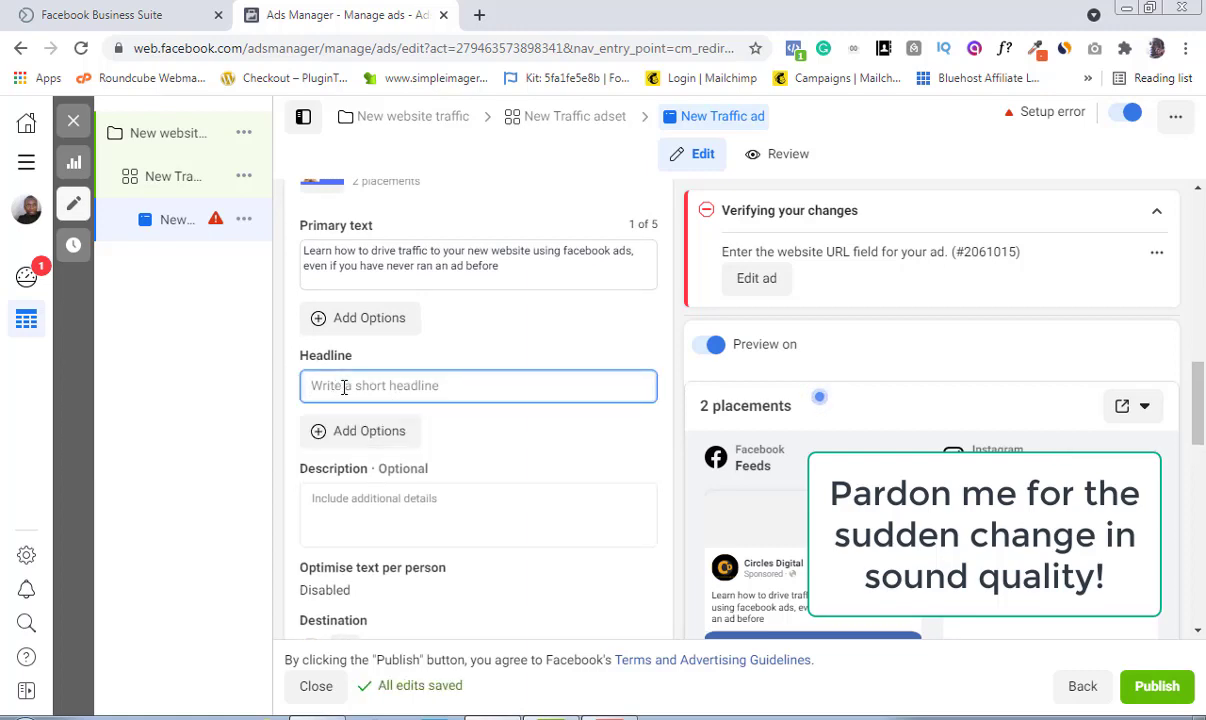
{"action": "type", "text": "W"}
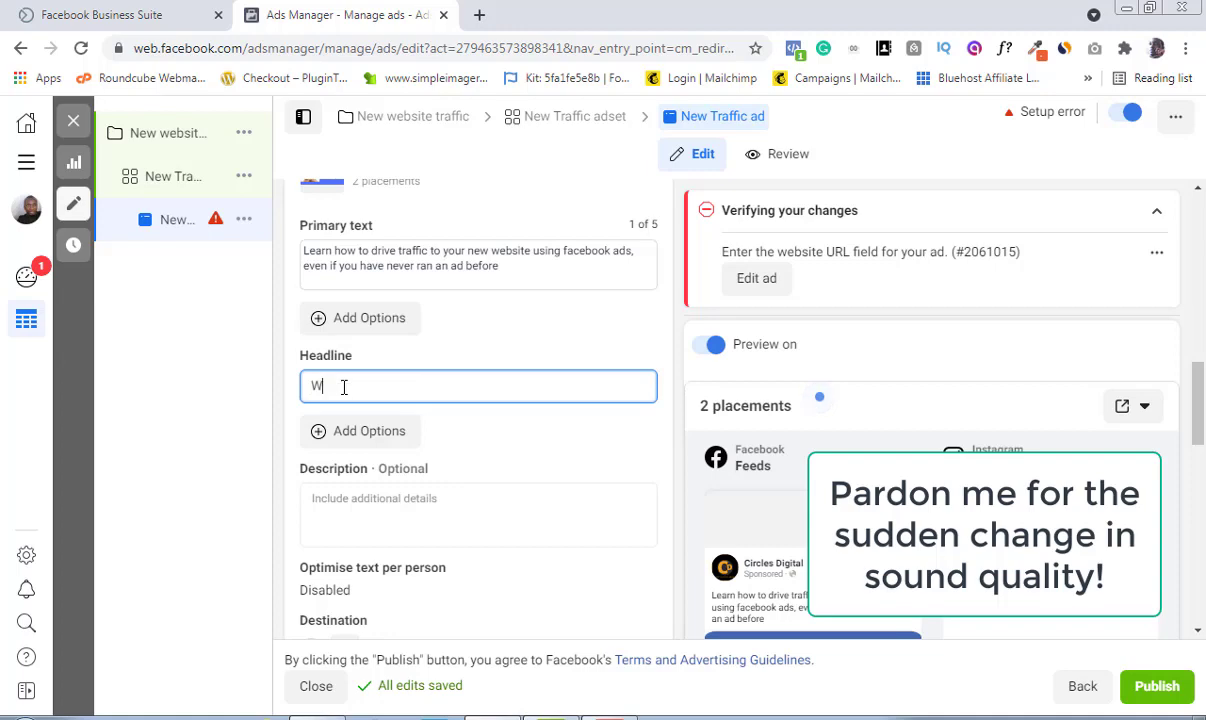
{"action": "type", "text": "ebs"}
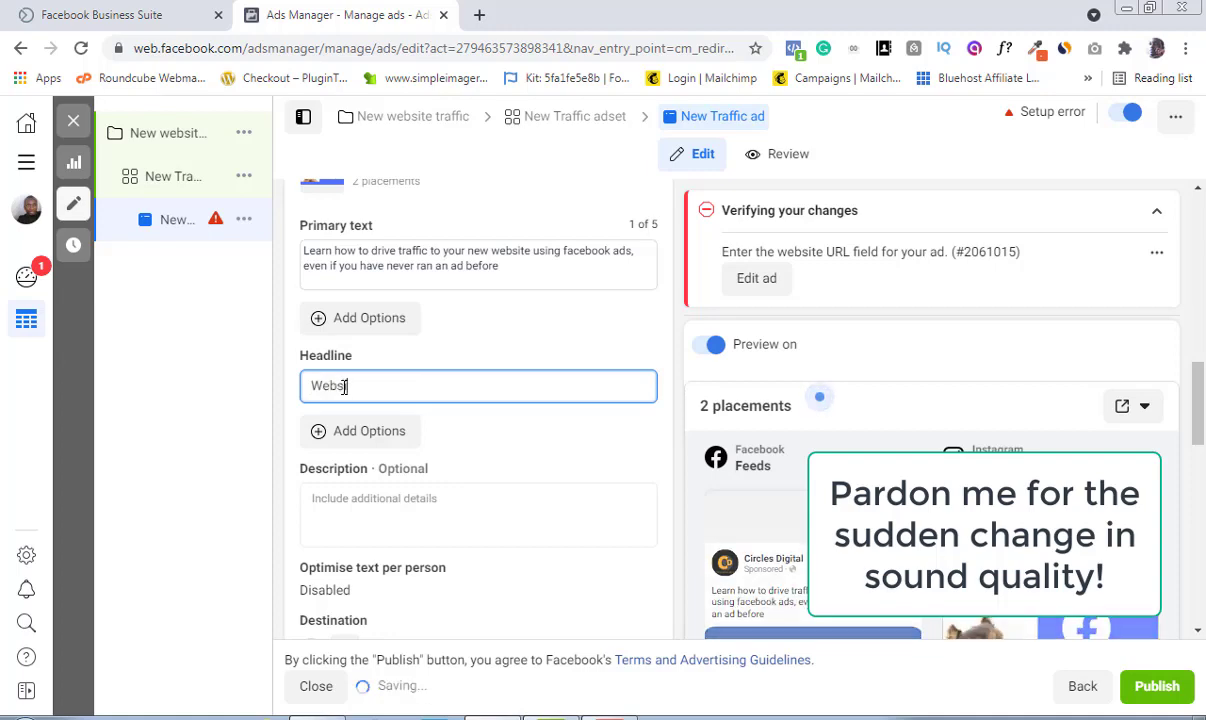
{"action": "type", "text": "ite Tra"}
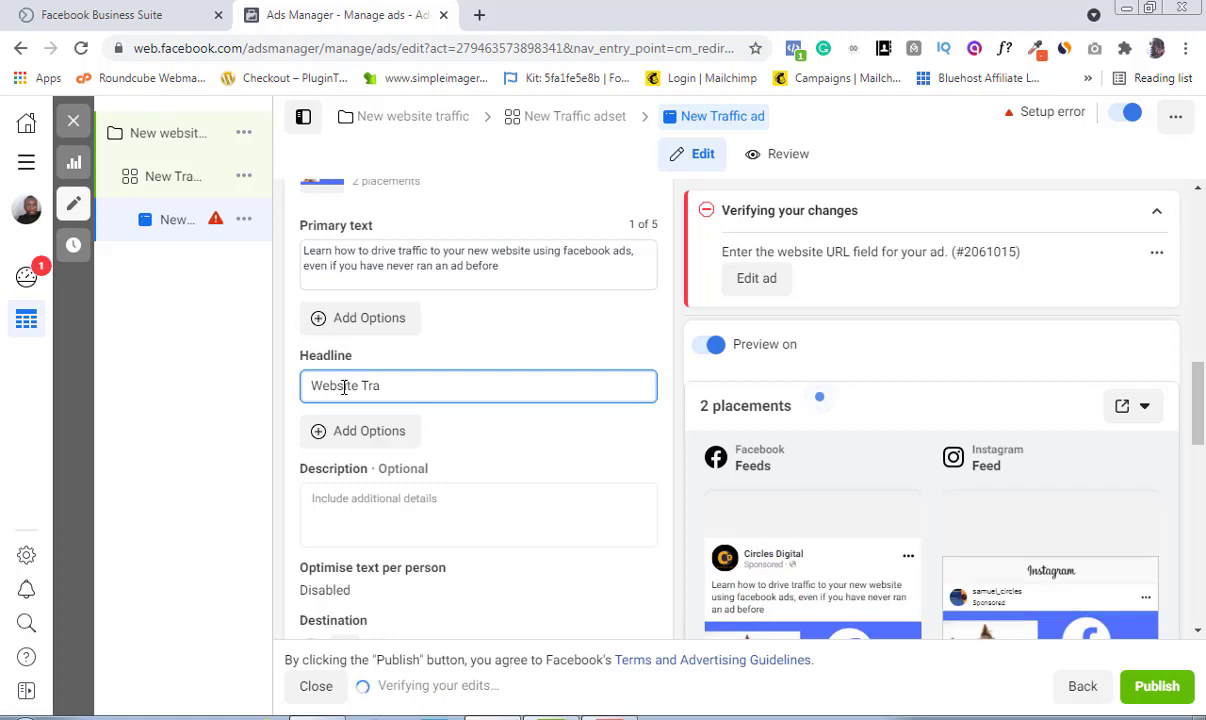
{"action": "type", "text": "ffic Hack"}
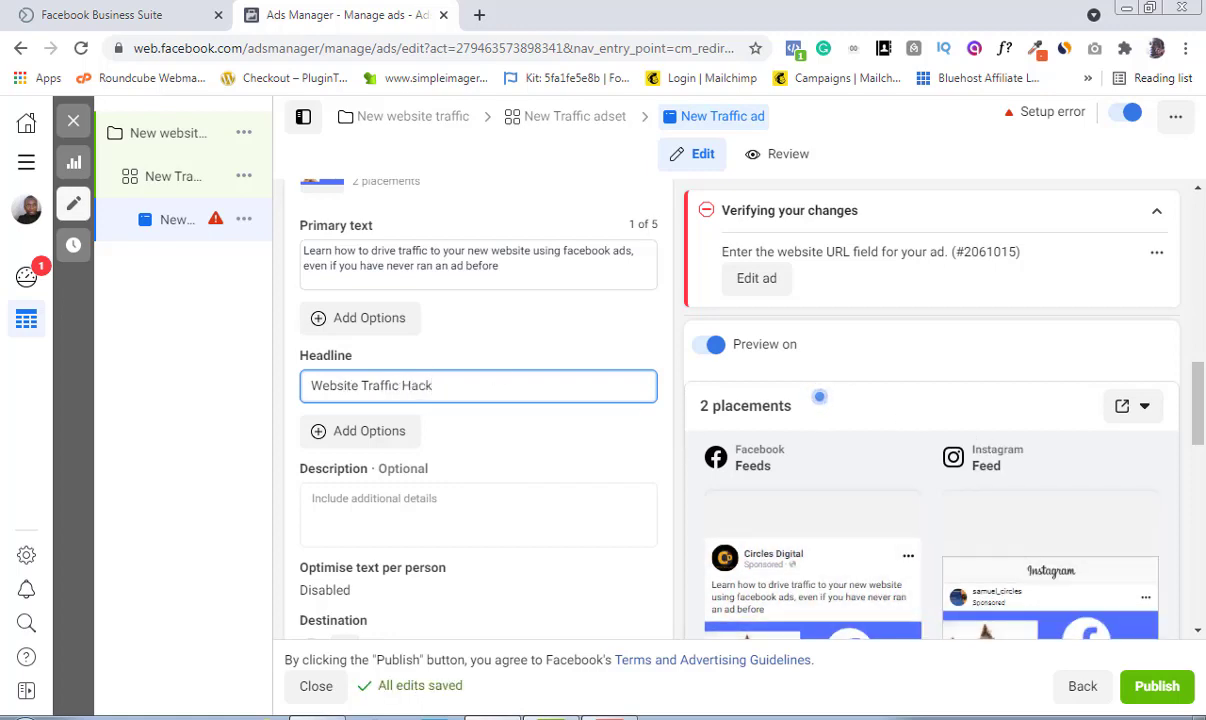
{"action": "scroll", "coordinate": [1201, 403], "scroll_direction": "down", "scroll_amount": 2}
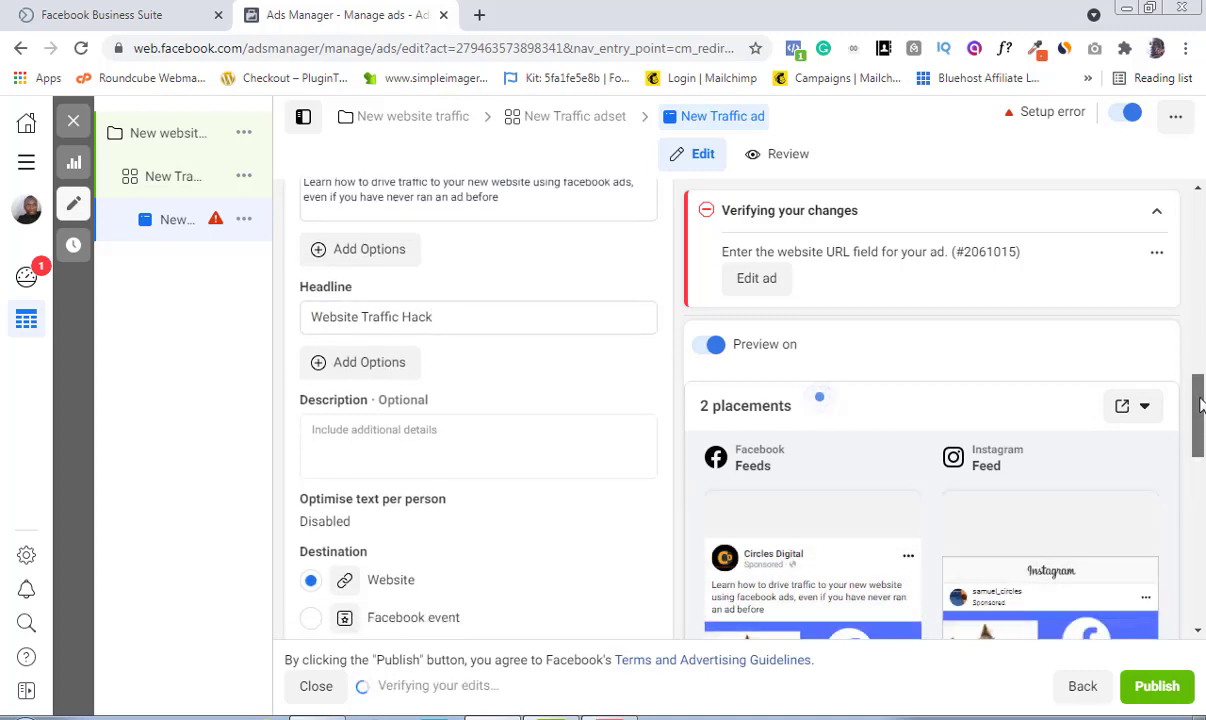
{"action": "scroll", "coordinate": [1201, 403], "scroll_direction": "down", "scroll_amount": 1}
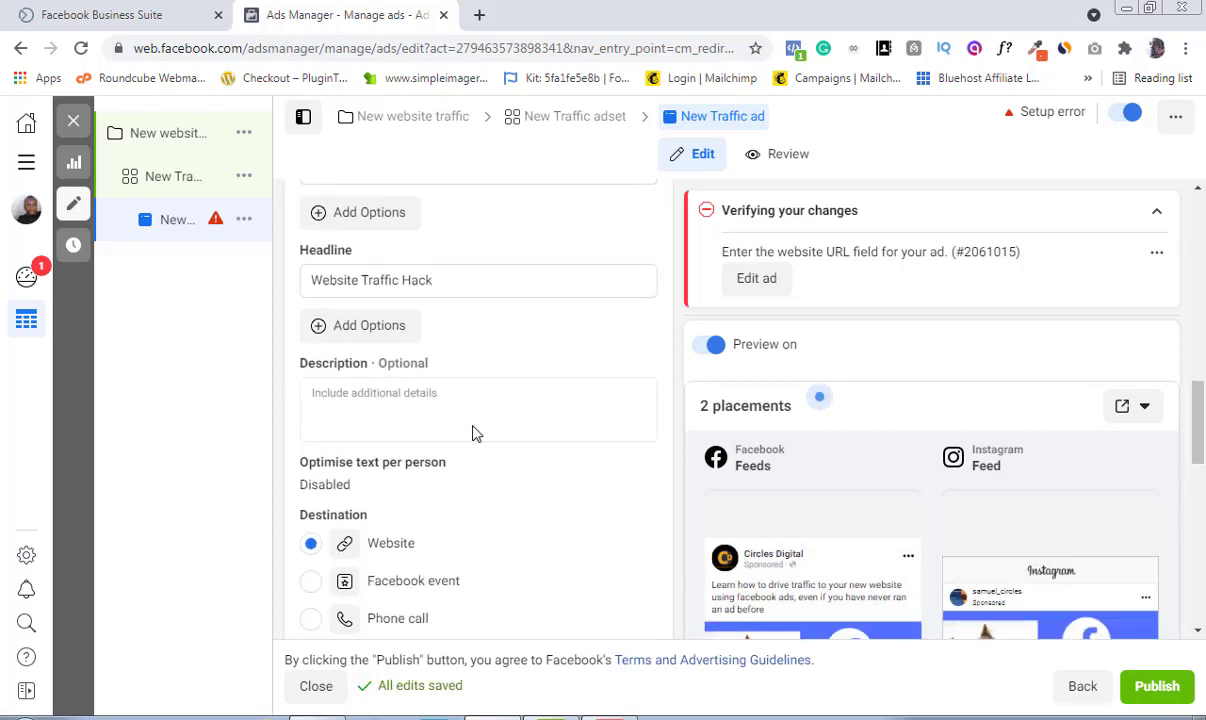
{"action": "left_click_drag", "start_coordinate": [1201, 448], "coordinate": [1195, 513]}
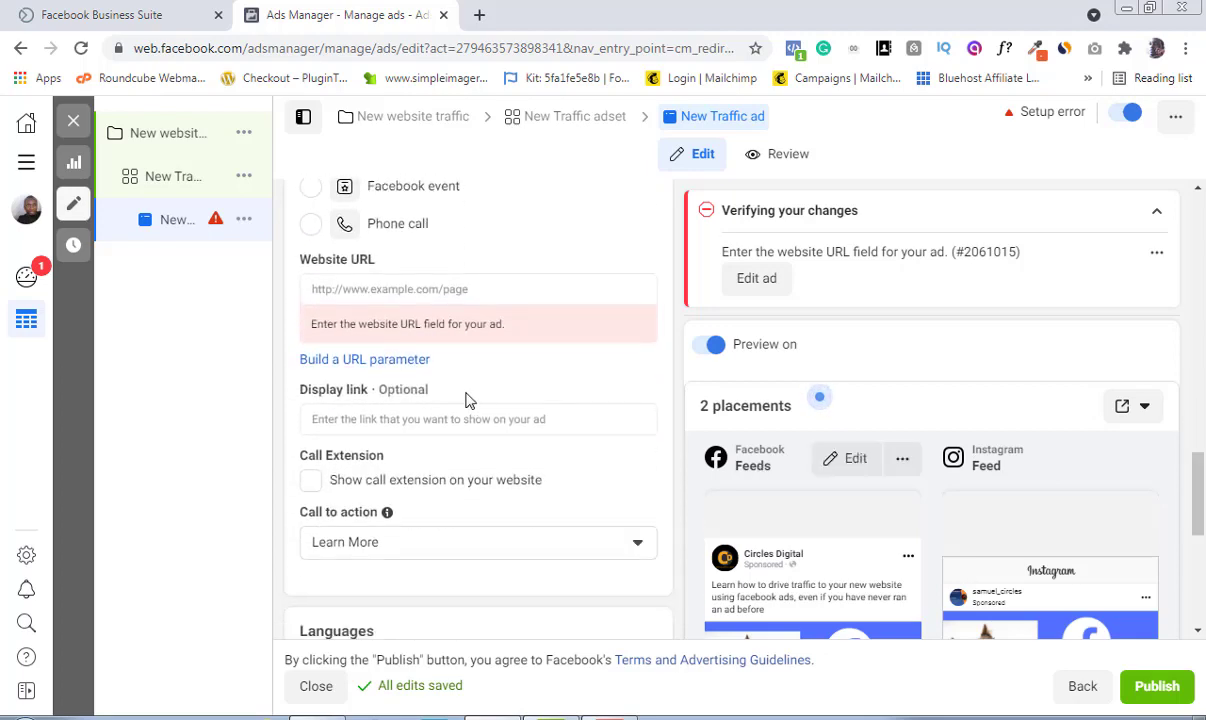
{"action": "left_click", "coordinate": [372, 292]}
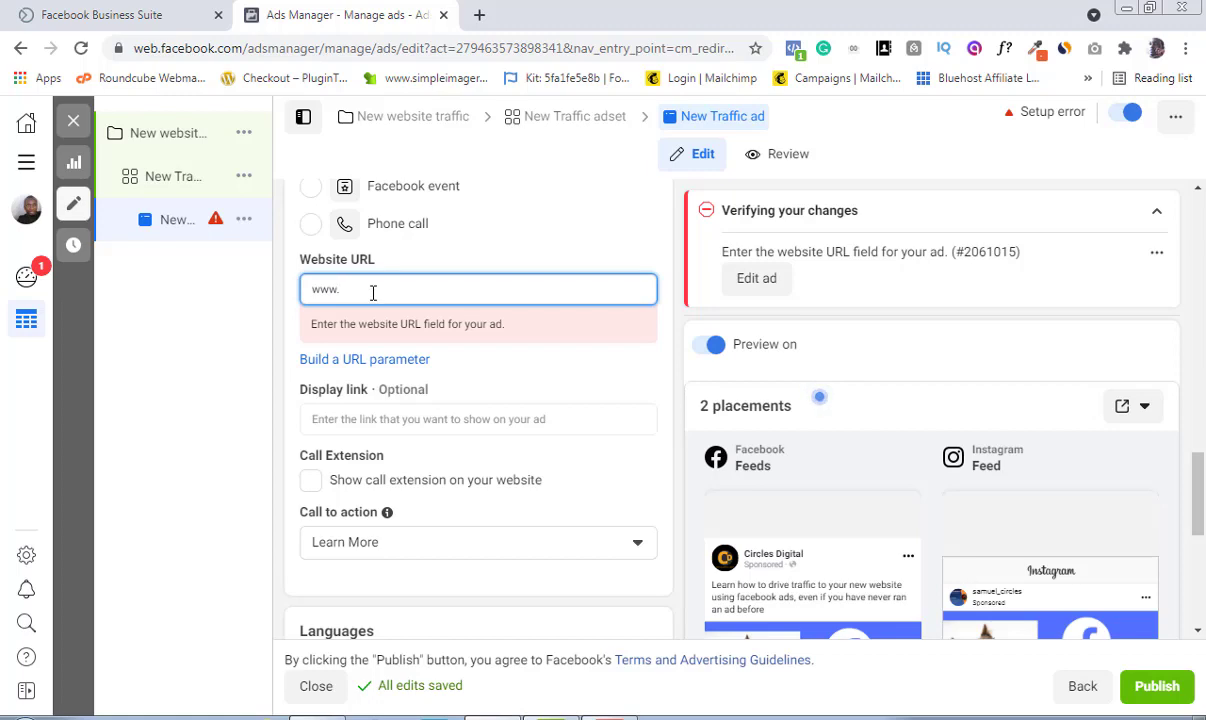
{"action": "type", "text": "www.samycircle.com"}
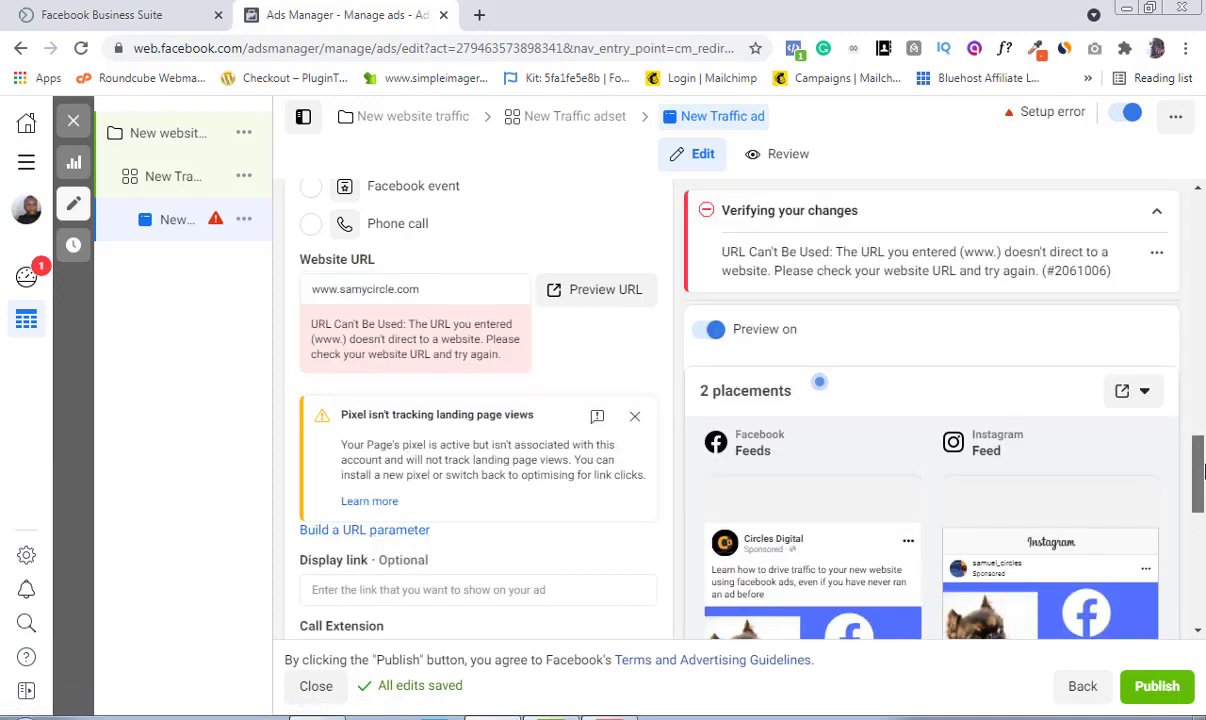
{"action": "scroll", "coordinate": [630, 436], "scroll_direction": "down", "scroll_amount": 2}
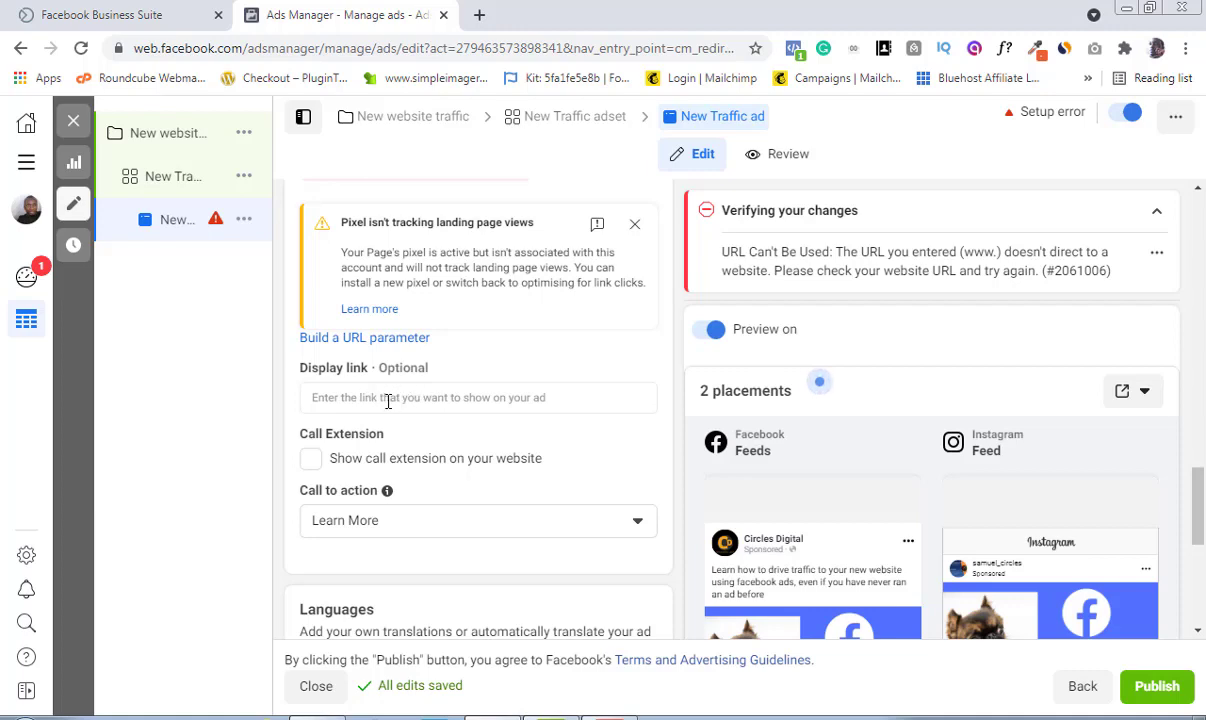
{"action": "left_click", "coordinate": [383, 401]}
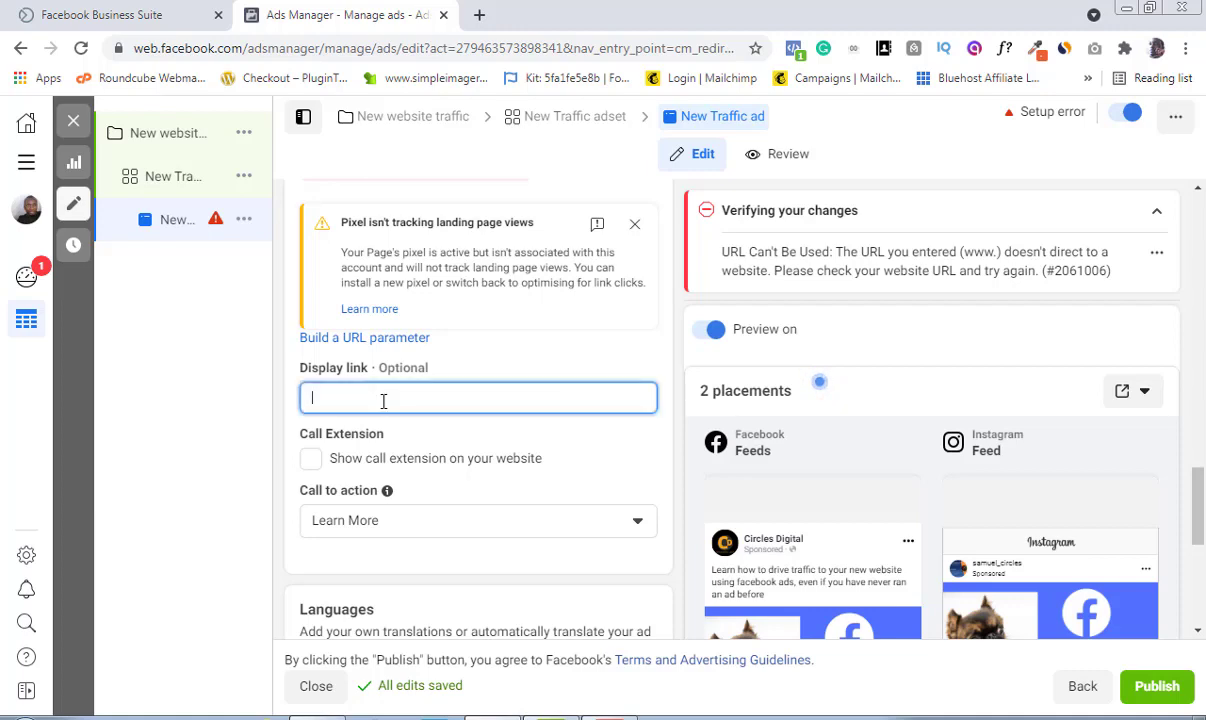
{"action": "type", "text": "www."}
{"action": "scroll", "coordinate": [383, 401], "scroll_direction": "down", "scroll_amount": 1}
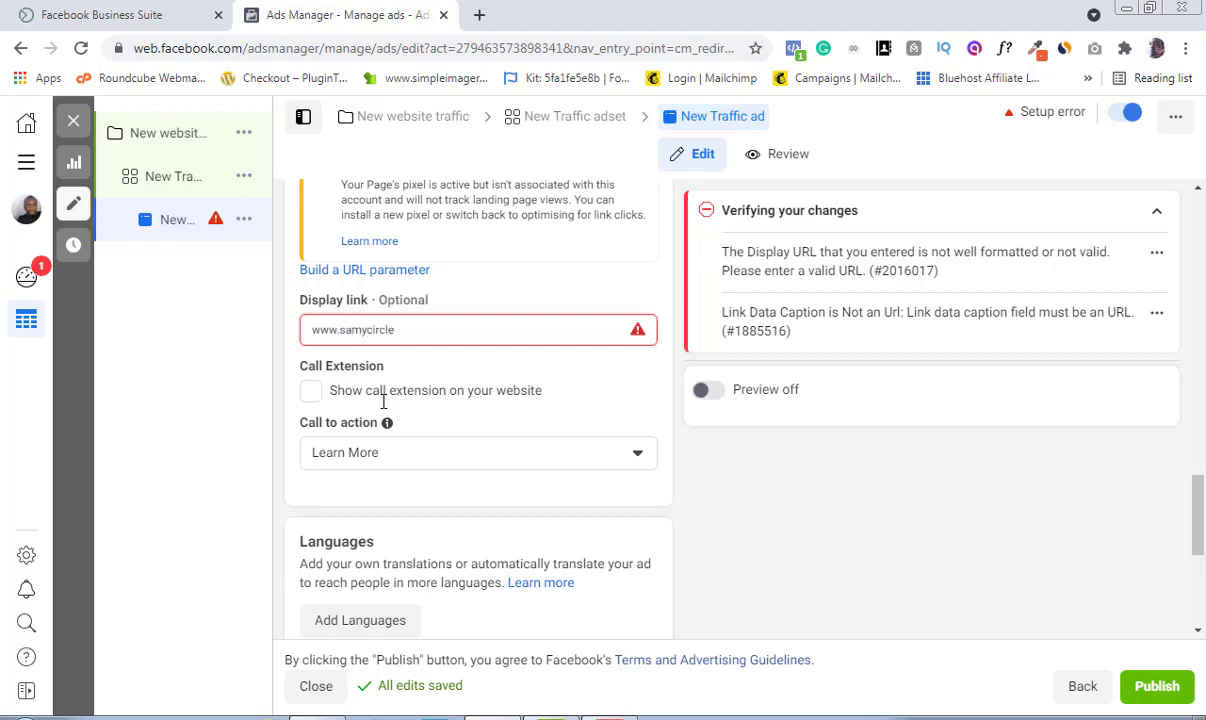
{"action": "type", "text": ".com"}
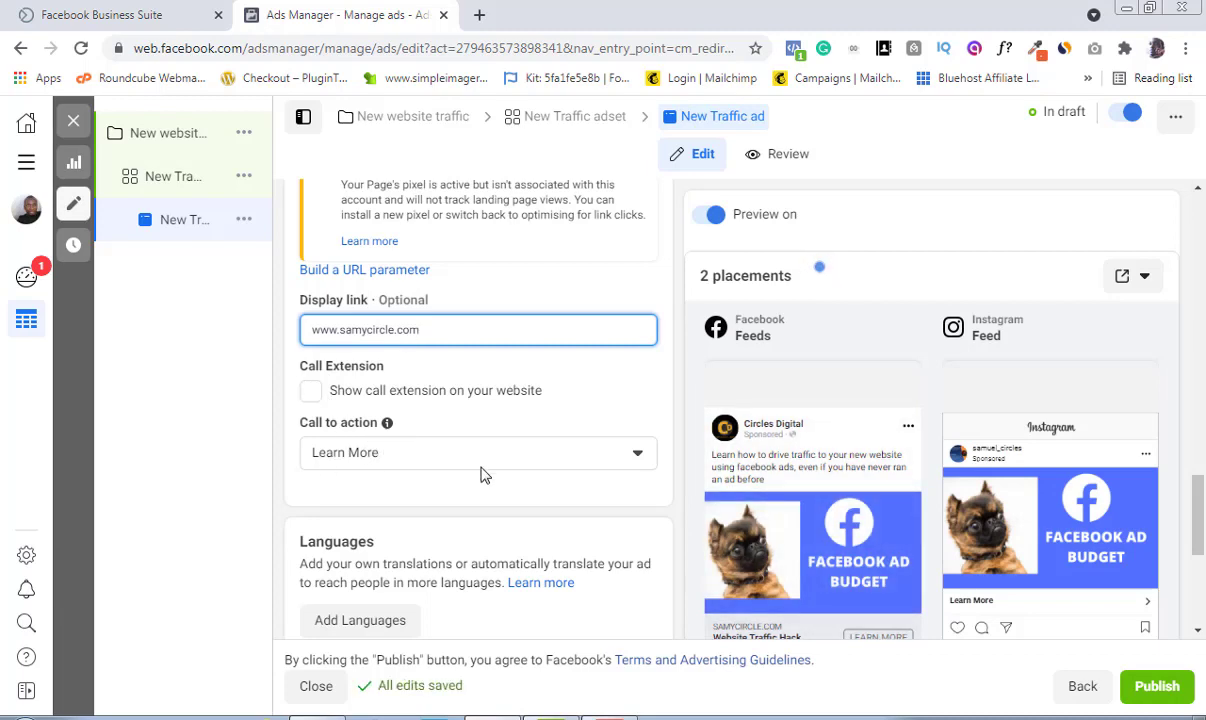
Step: Choose Learn More as the call to action
{"action": "left_click", "coordinate": [641, 460]}
{"action": "left_click", "coordinate": [641, 458]}
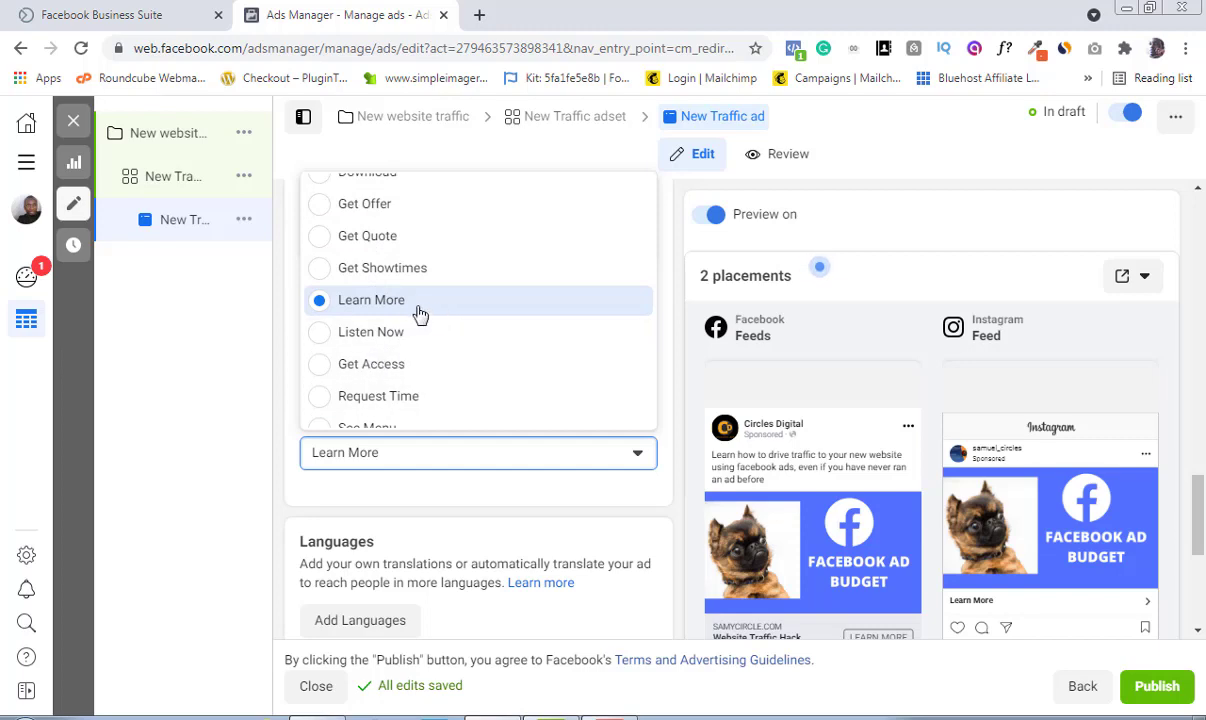
{"action": "left_click", "coordinate": [398, 309]}
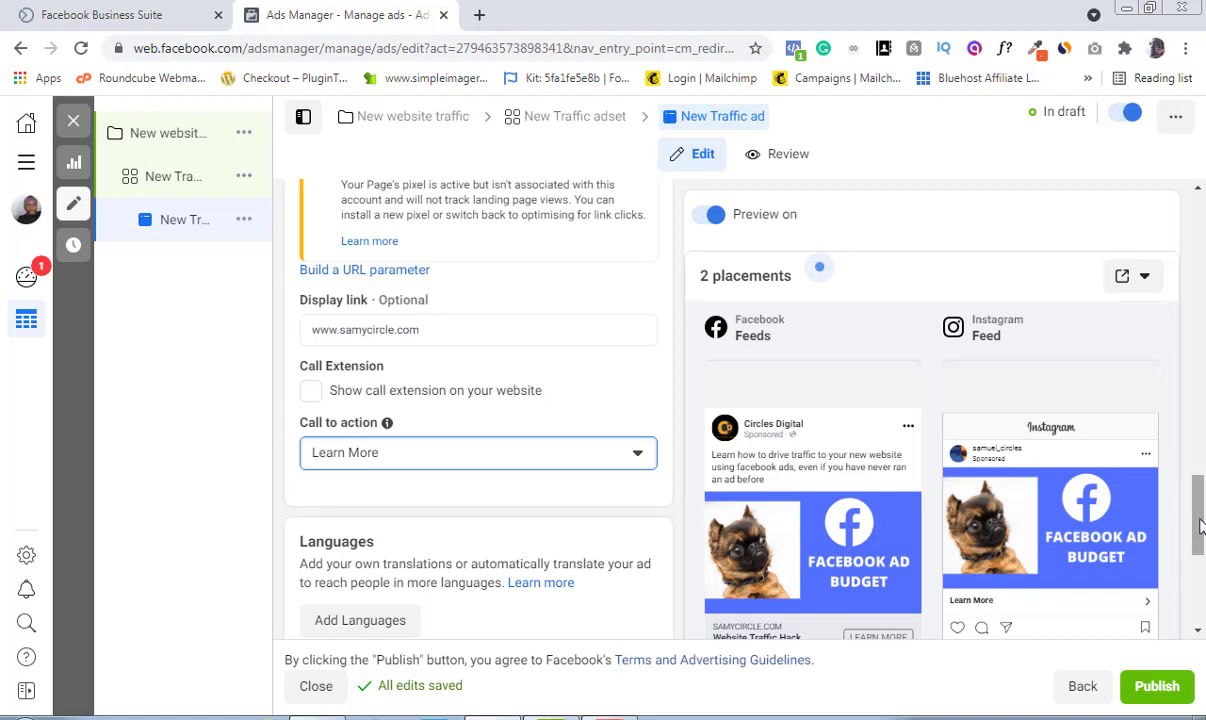
Step: Review the tracking settings and the ad previews further down the form
{"action": "left_click_drag", "start_coordinate": [1194, 495], "coordinate": [1201, 592]}
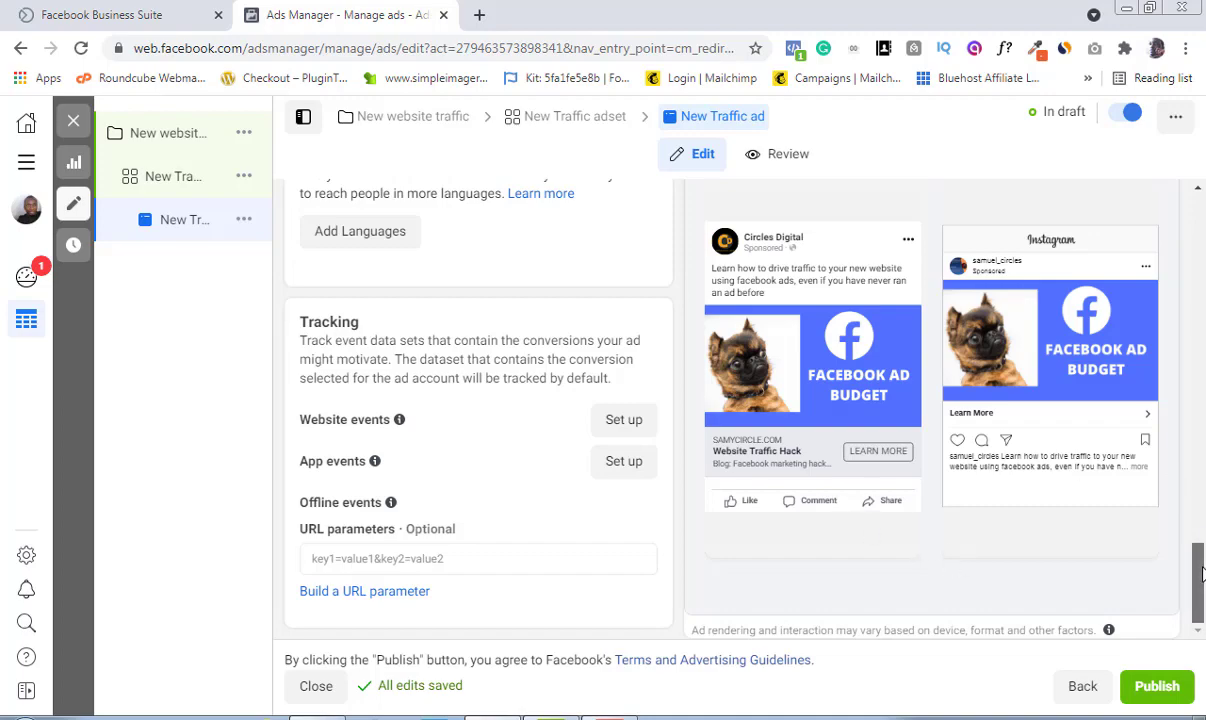
{"action": "scroll", "coordinate": [1177, 337], "scroll_direction": "up", "scroll_amount": 10}
{"action": "left_click_drag", "start_coordinate": [1177, 337], "coordinate": [1202, 602]}
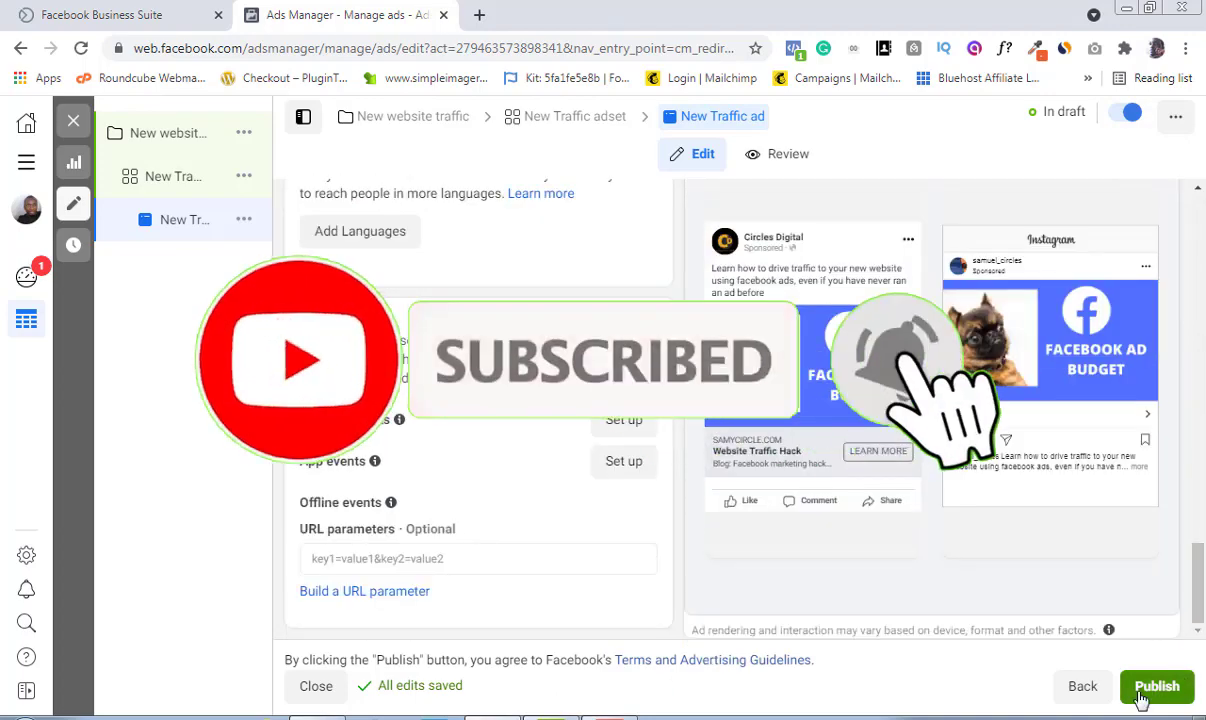